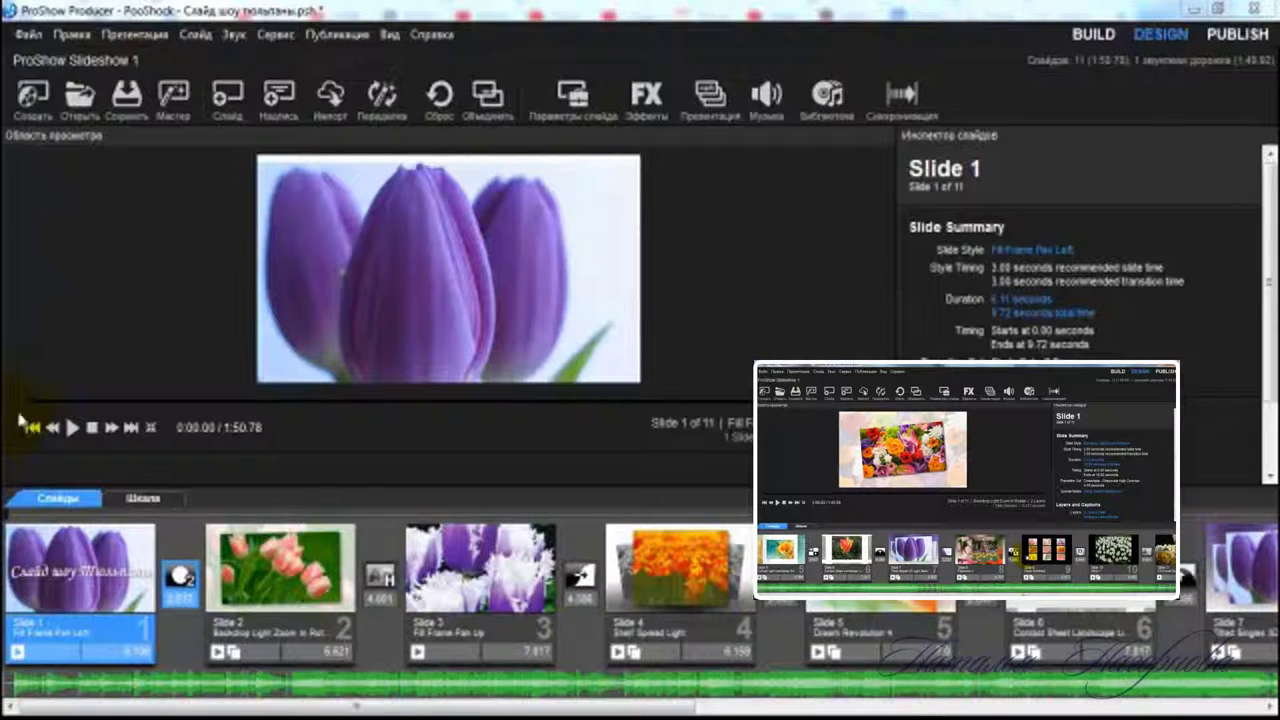
- Preview the slideshow, open slide 2's options, and bring up the tulip poem page
{"action": "key", "text": "space"}
{"action": "left_click", "coordinate": [111, 427]}
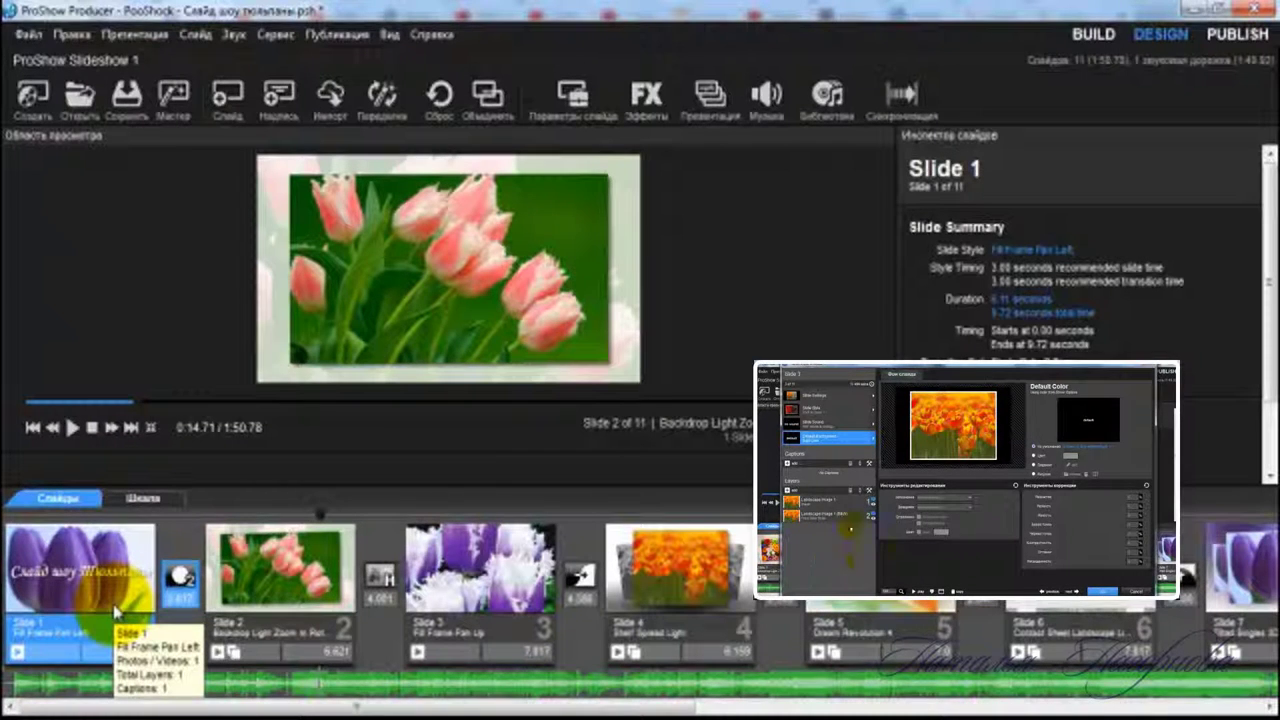
{"action": "left_click", "coordinate": [296, 556]}
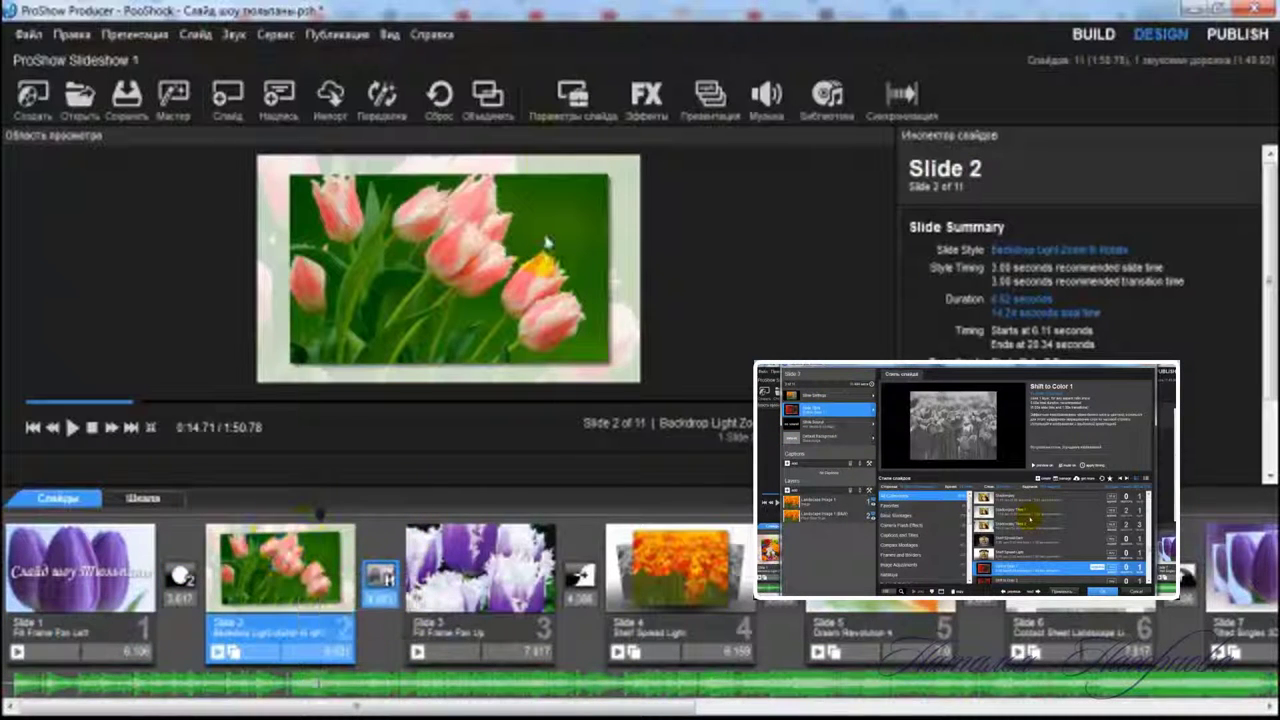
{"action": "left_click", "coordinate": [573, 101]}
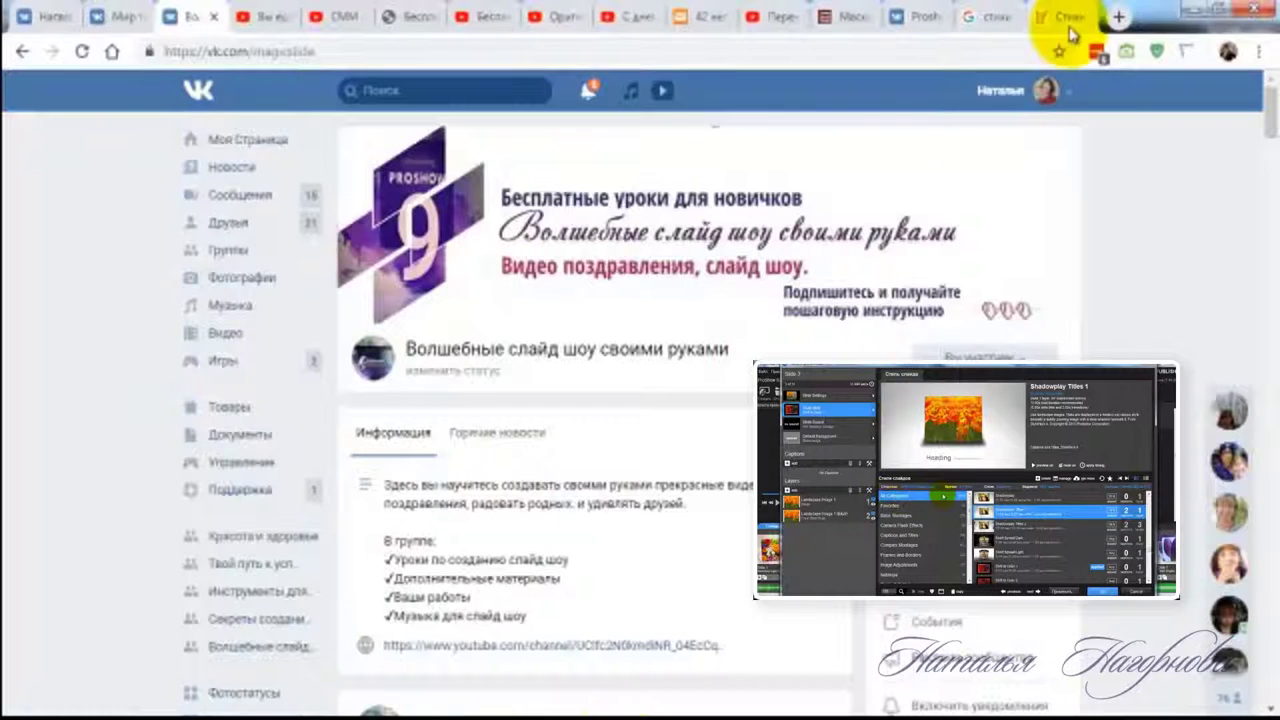
{"action": "left_click", "coordinate": [1062, 17]}
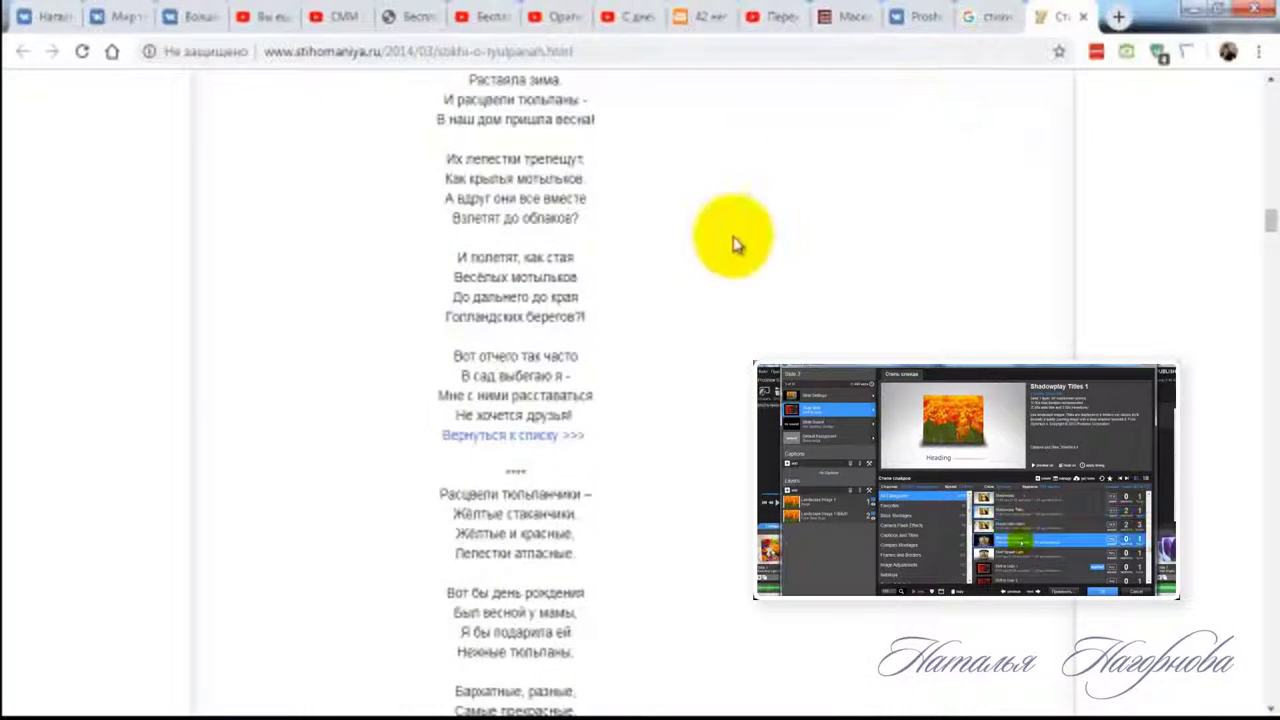
- Copy the poem stanzas from «Рассеялись туманы» through «Не хочется друзья!» and minimize Chrome
{"action": "scroll", "coordinate": [700, 400], "scroll_direction": "up", "scroll_amount": 2}
{"action": "scroll", "coordinate": [703, 408], "scroll_direction": "down", "scroll_amount": 1}
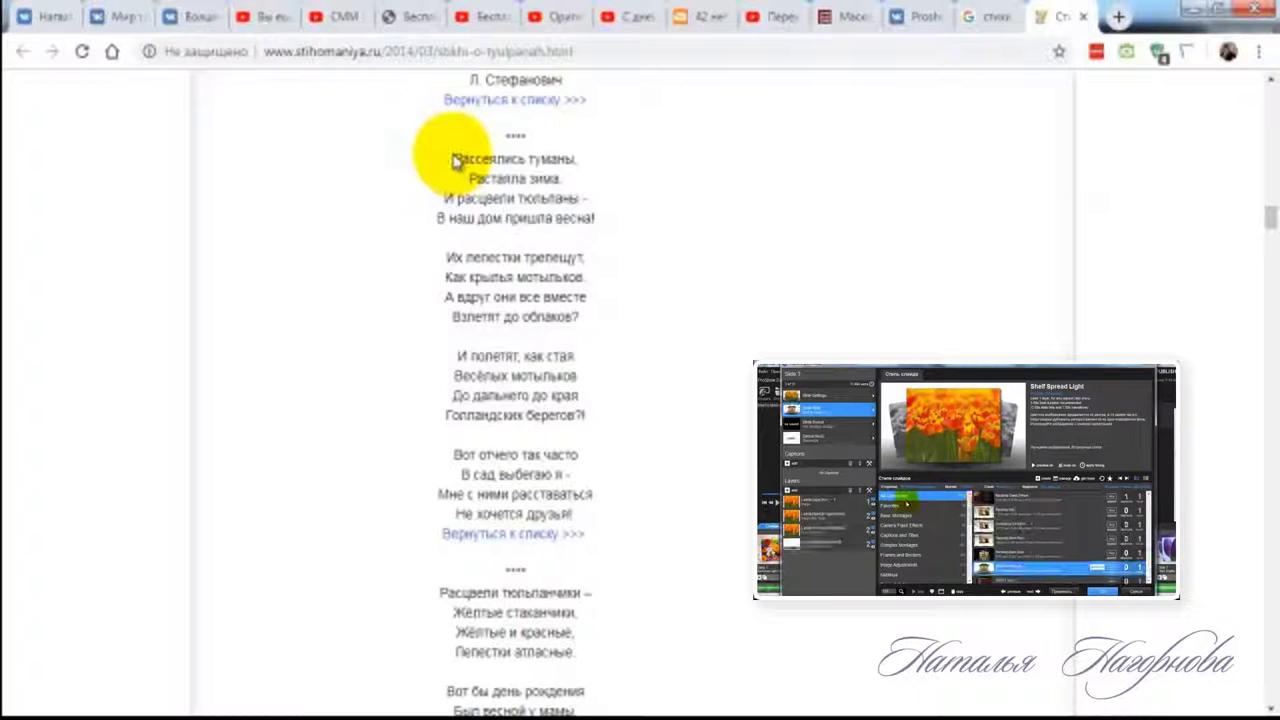
{"action": "left_click_drag", "start_coordinate": [453, 160], "coordinate": [675, 515]}
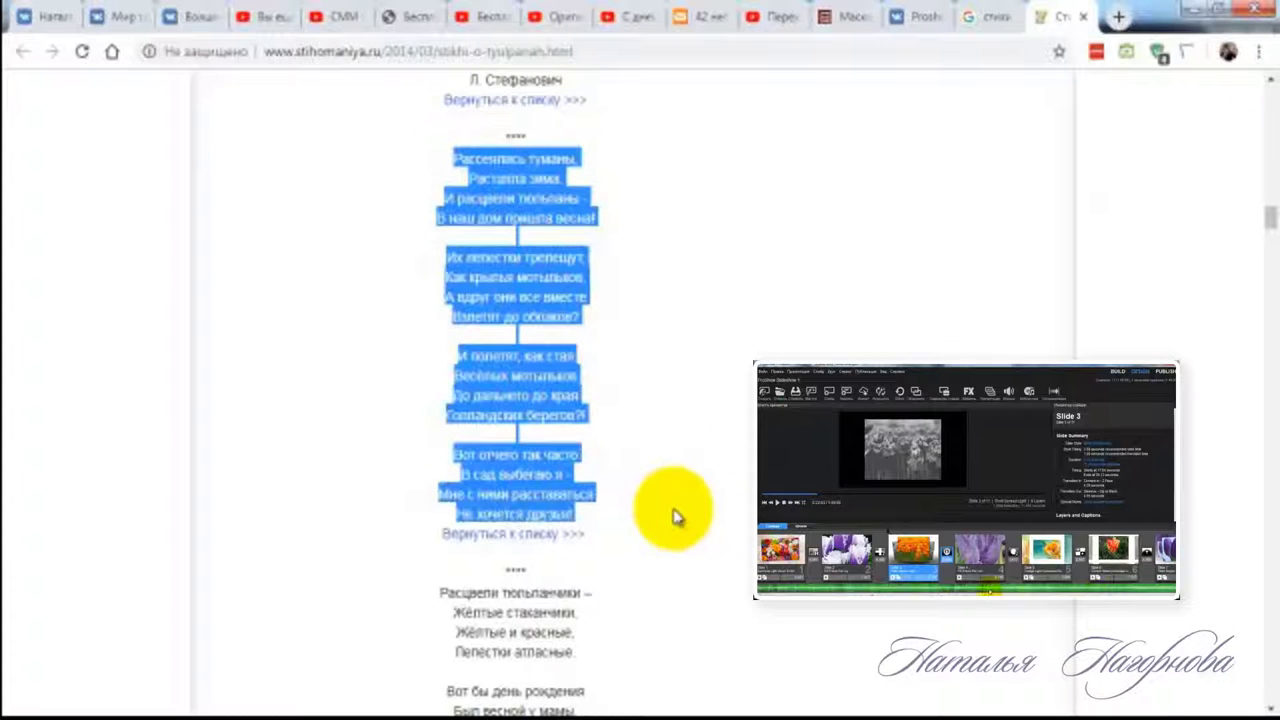
{"action": "right_click", "coordinate": [485, 345]}
{"action": "left_click", "coordinate": [520, 360]}
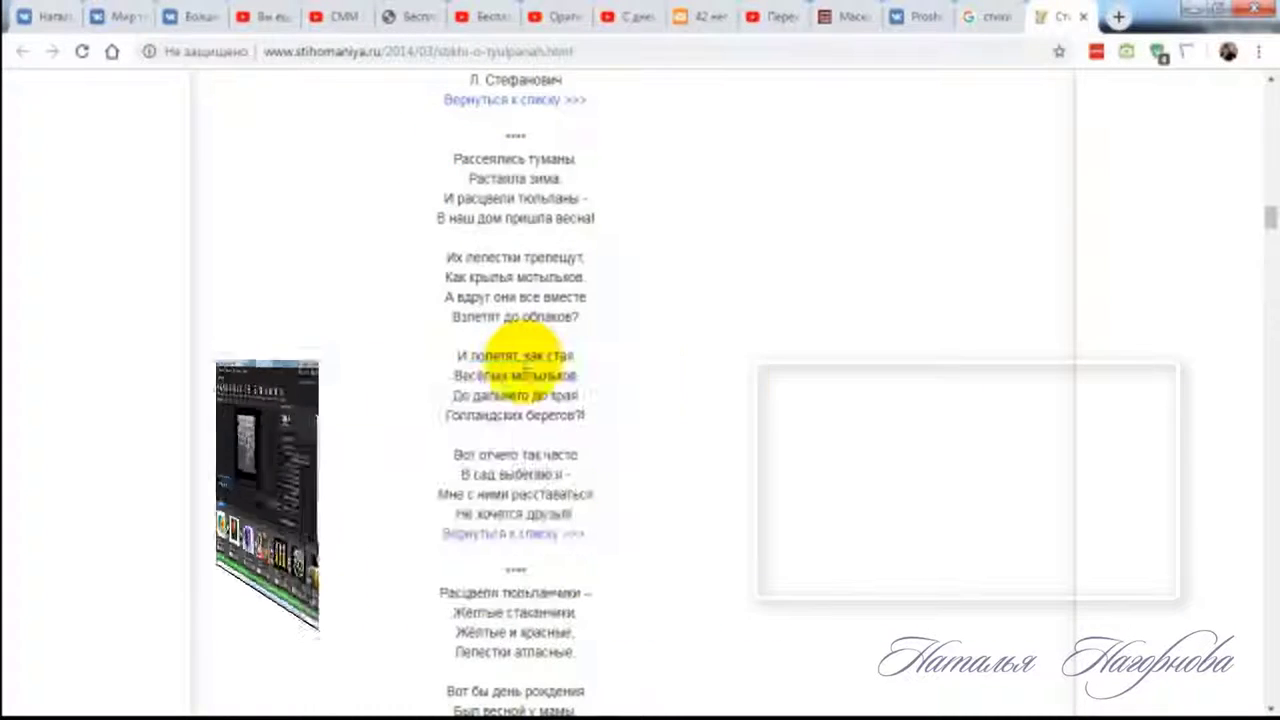
{"action": "left_click", "coordinate": [1192, 9]}
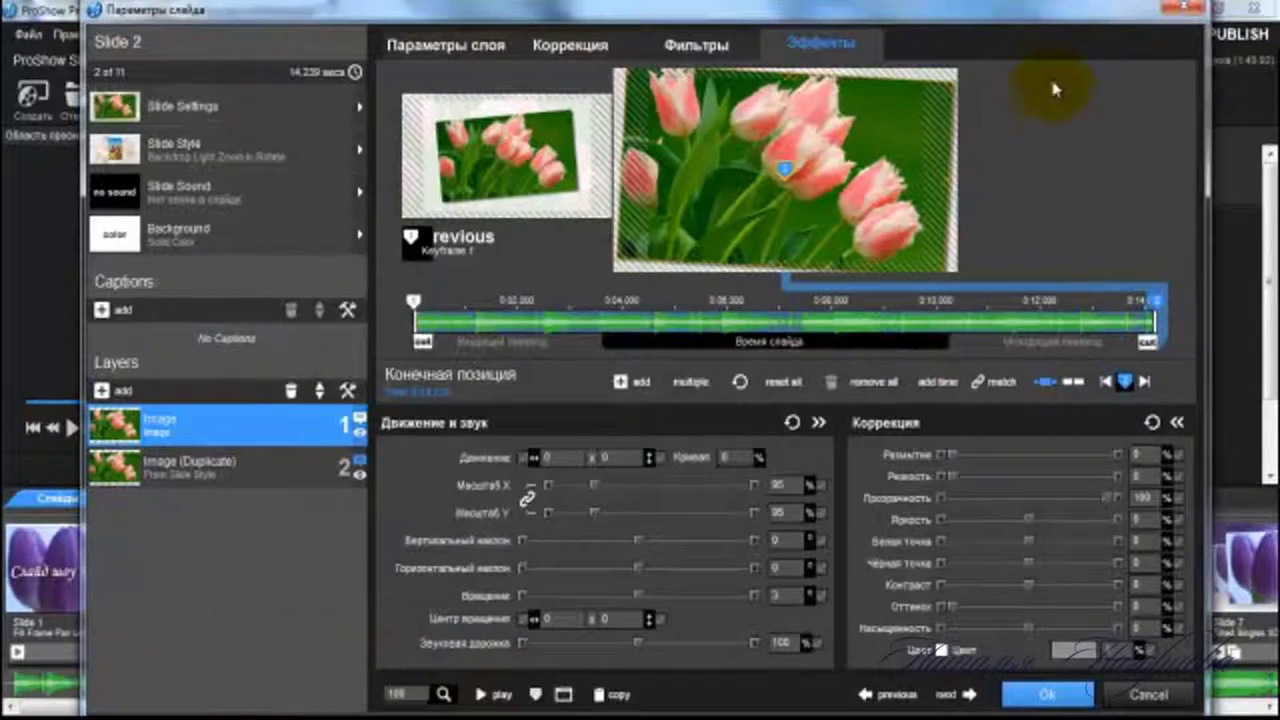
- Accept slide 2's options, minimize ProShow, and open the Тюльпаны folder
{"action": "left_click", "coordinate": [1049, 692]}
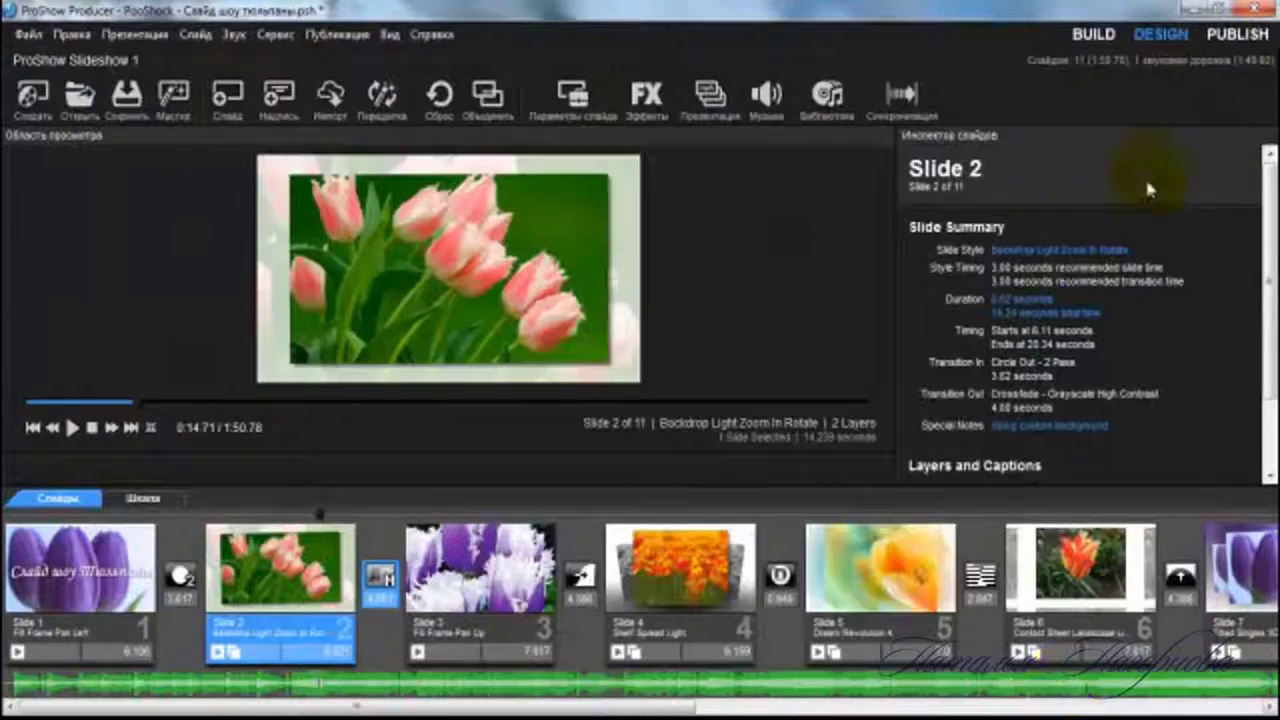
{"action": "left_click", "coordinate": [1191, 9]}
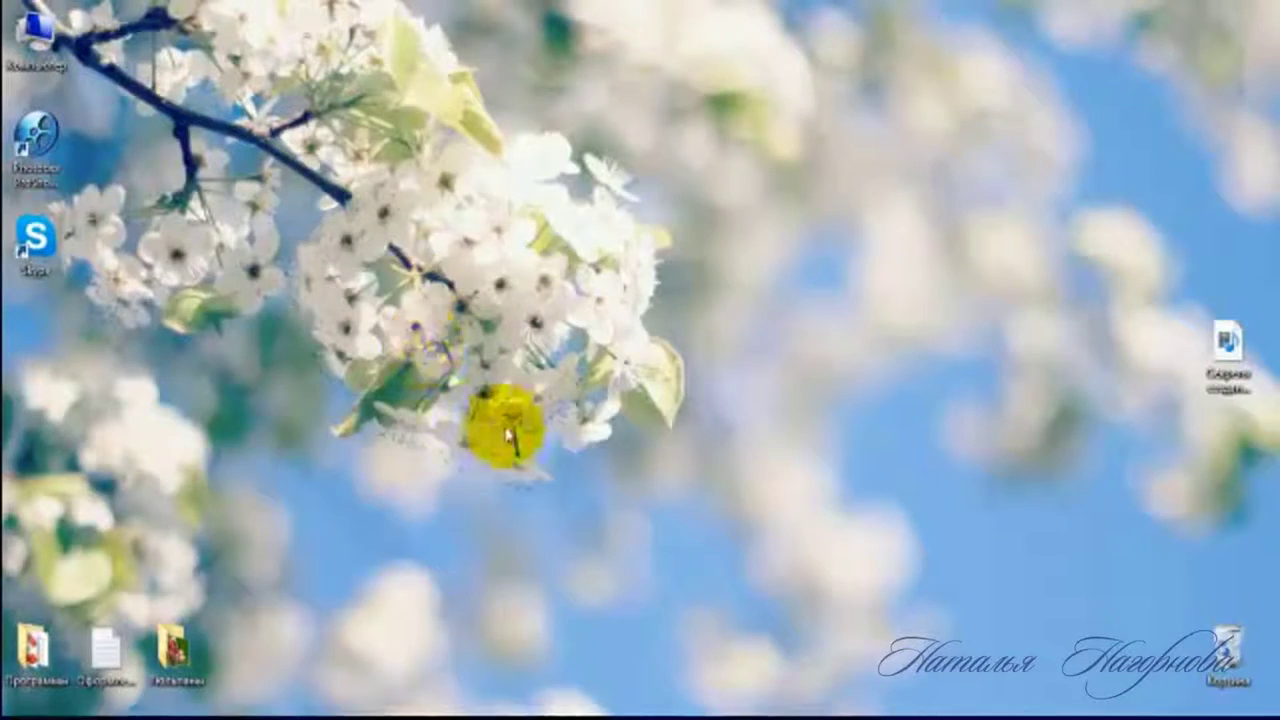
{"action": "double_click", "coordinate": [172, 672]}
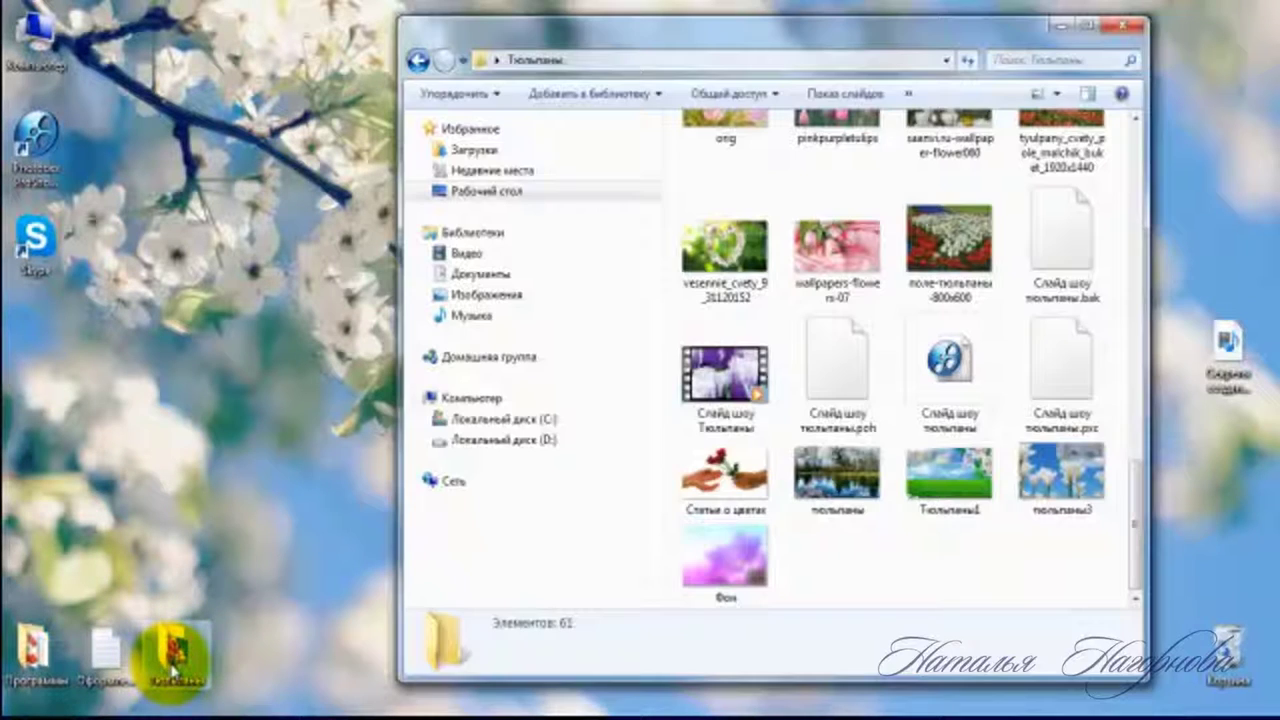
- Create a new text document named 1 in the folder and open it in Notepad
{"action": "right_click", "coordinate": [867, 555]}
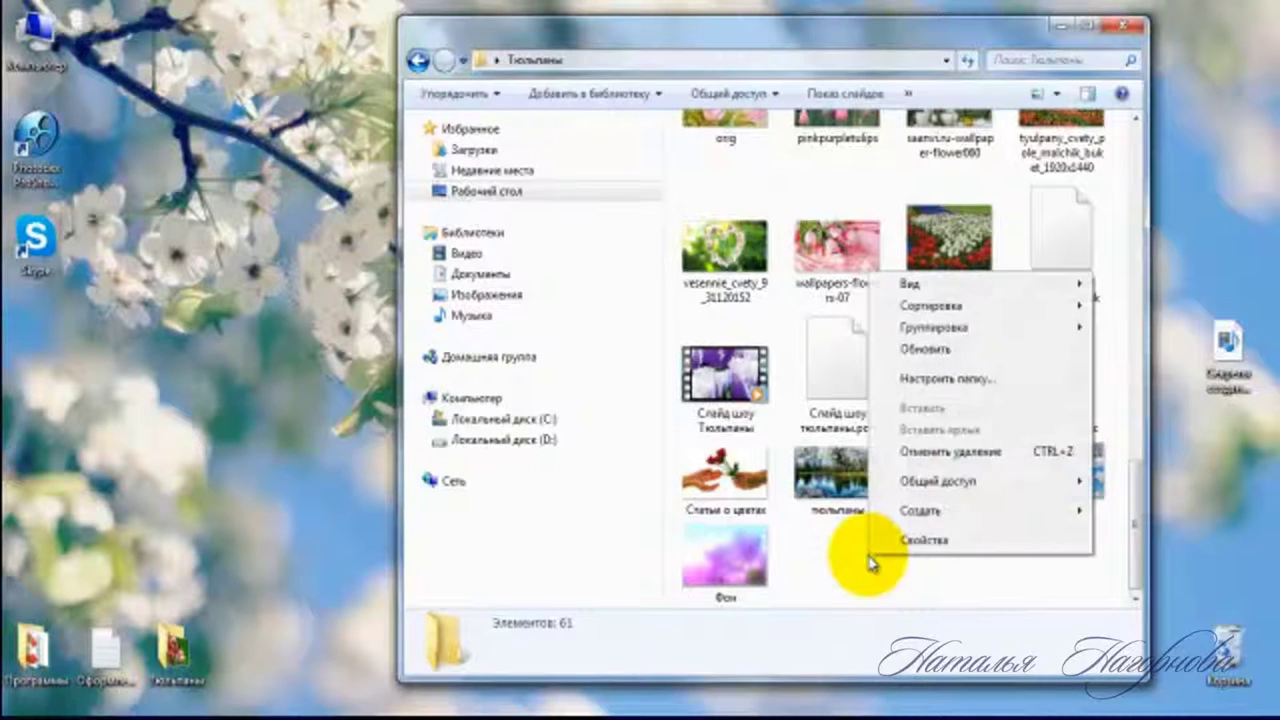
{"action": "mouse_move", "coordinate": [930, 518]}
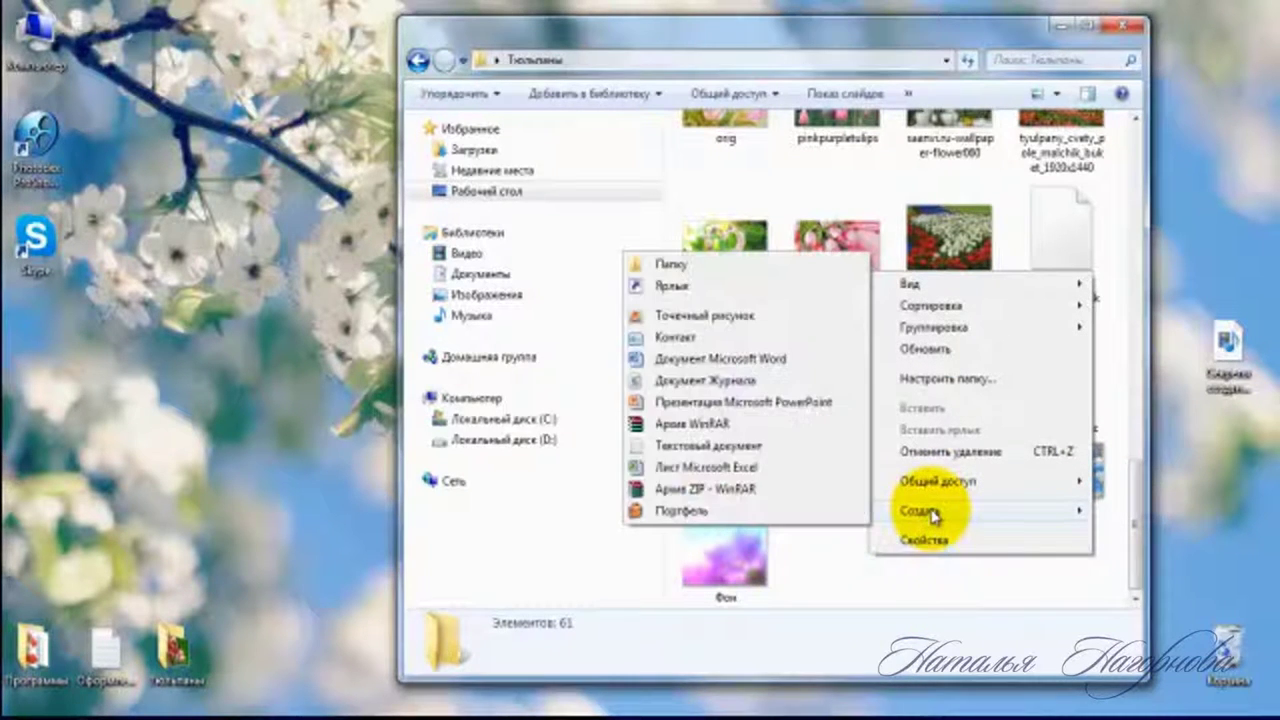
{"action": "left_click", "coordinate": [760, 451]}
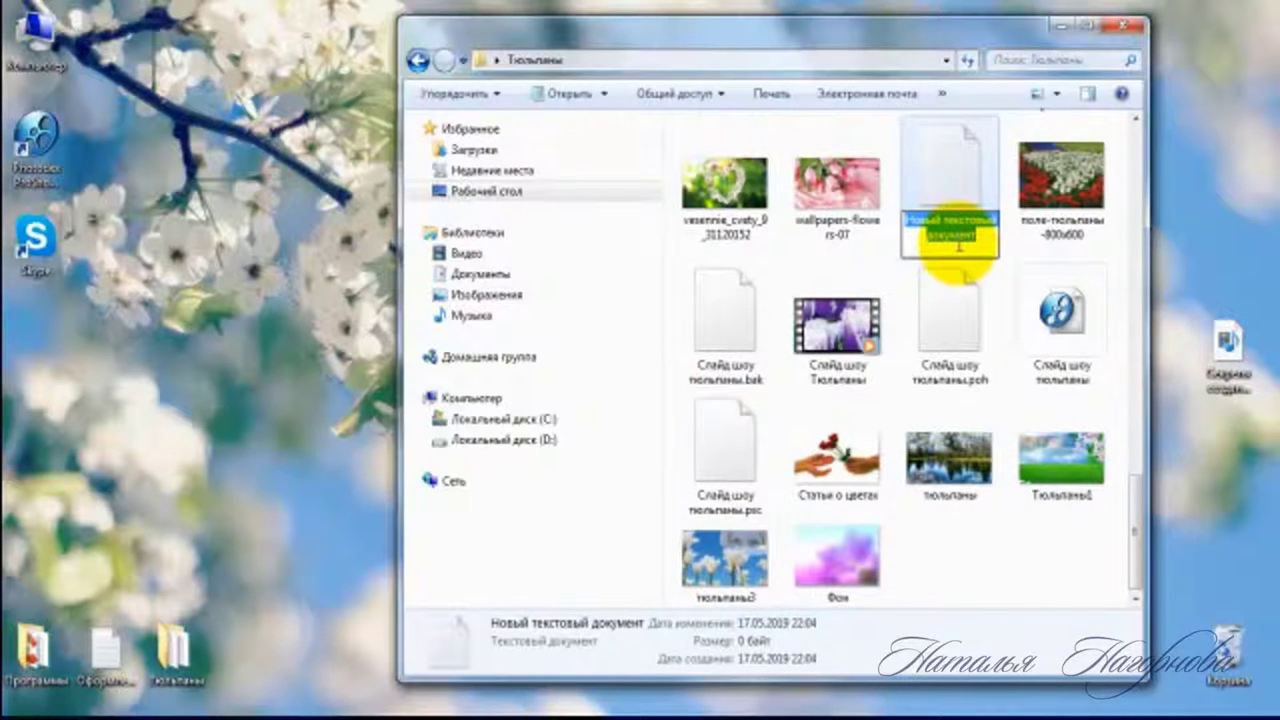
{"action": "type", "text": "Ц"}
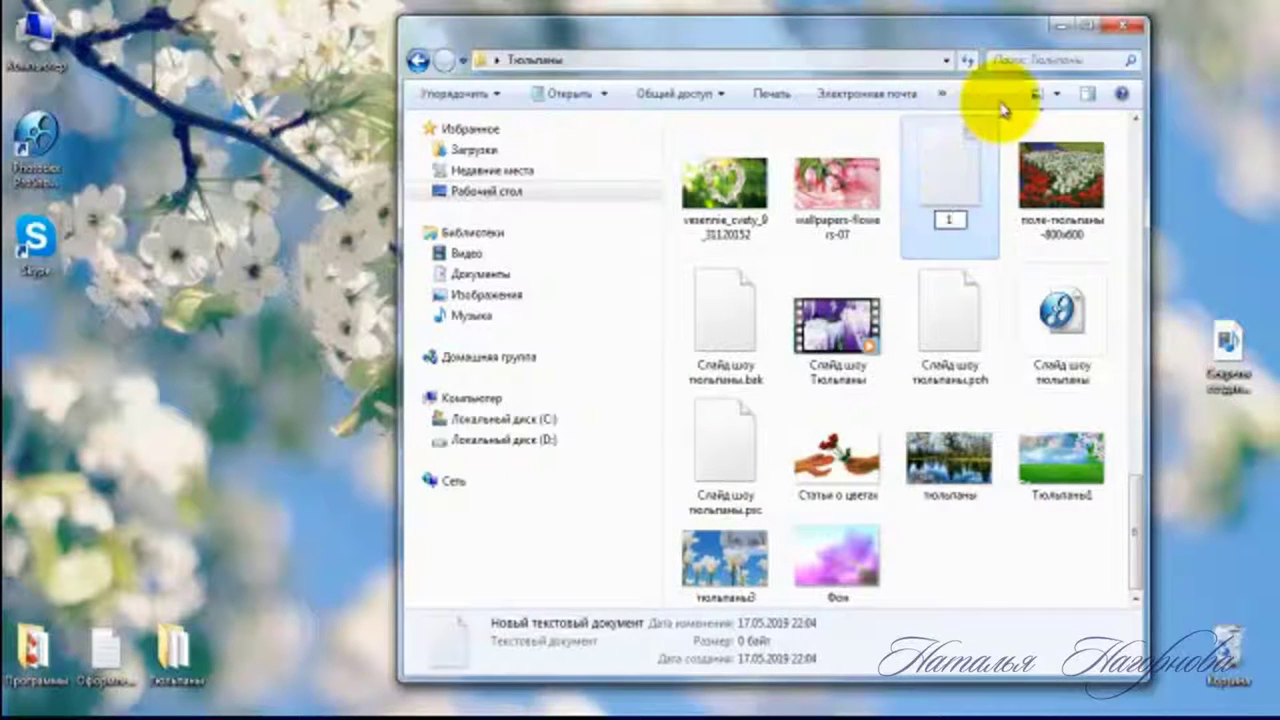
{"action": "key", "text": "Return"}
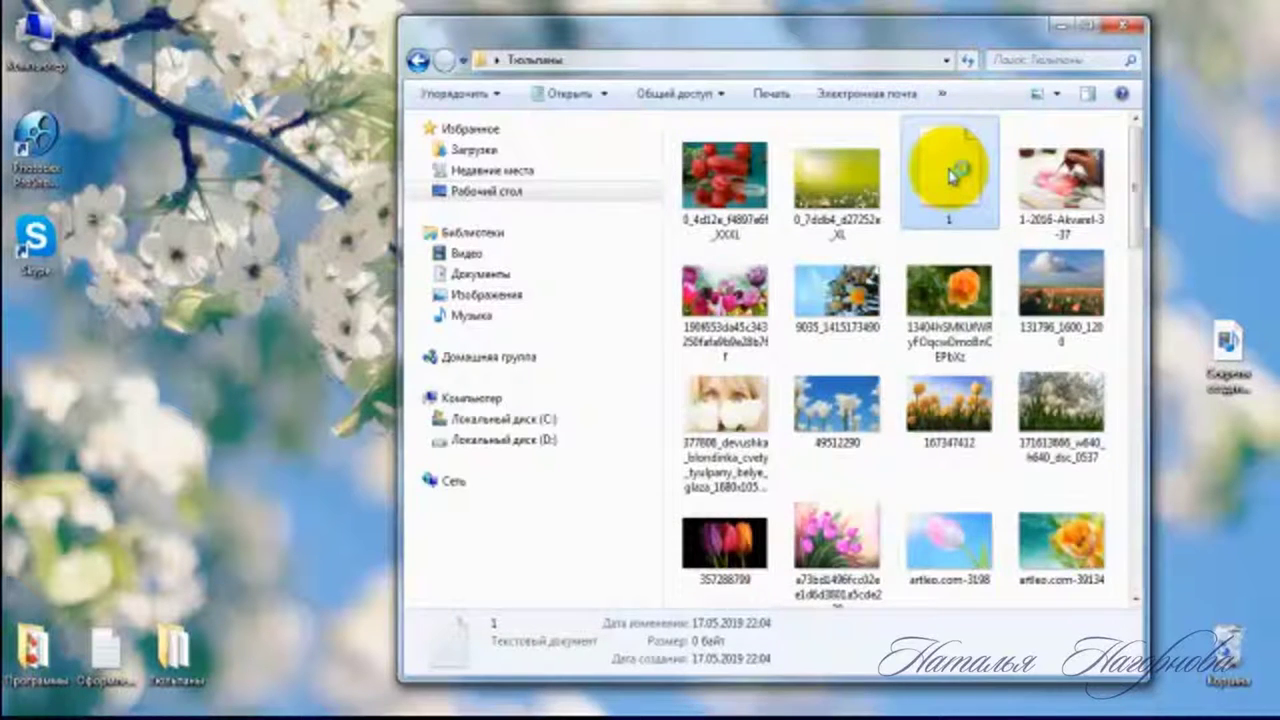
{"action": "double_click", "coordinate": [950, 175]}
- Paste the tulip poem into file 1, replacing the word источник with a line break
{"action": "right_click", "coordinate": [424, 289]}
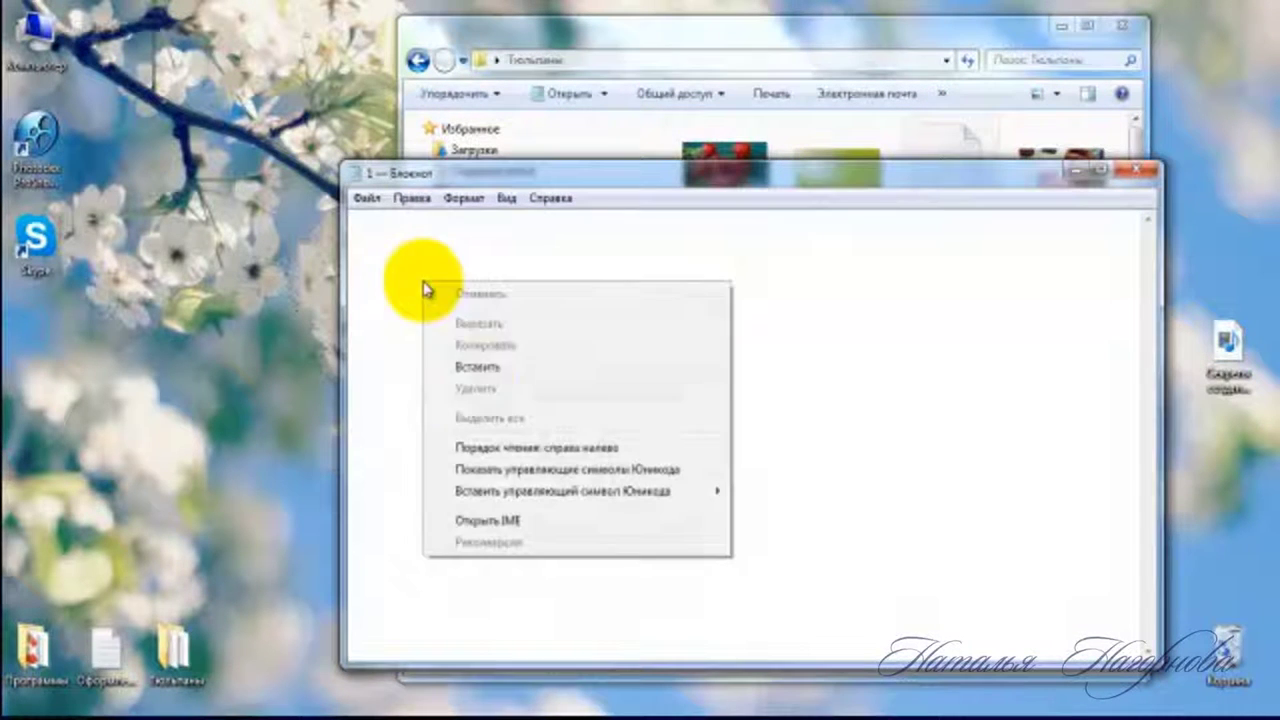
{"action": "left_click", "coordinate": [470, 367]}
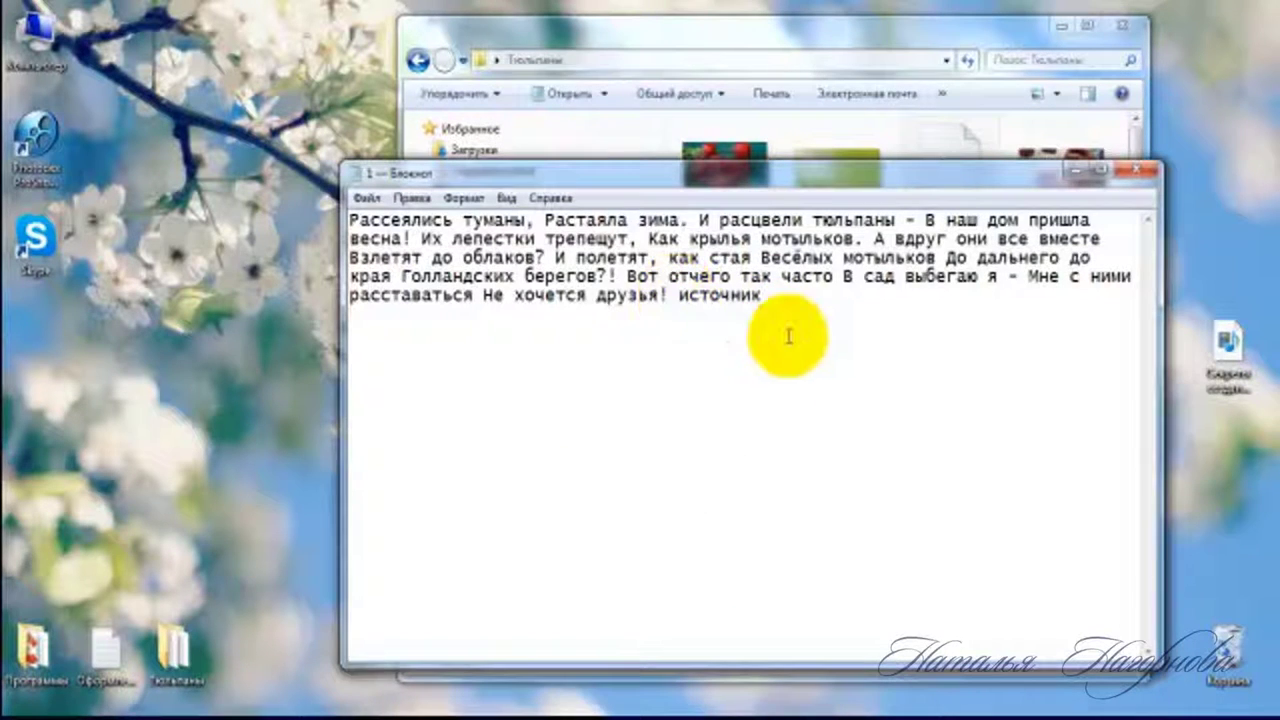
{"action": "left_click_drag", "start_coordinate": [775, 296], "coordinate": [678, 297]}
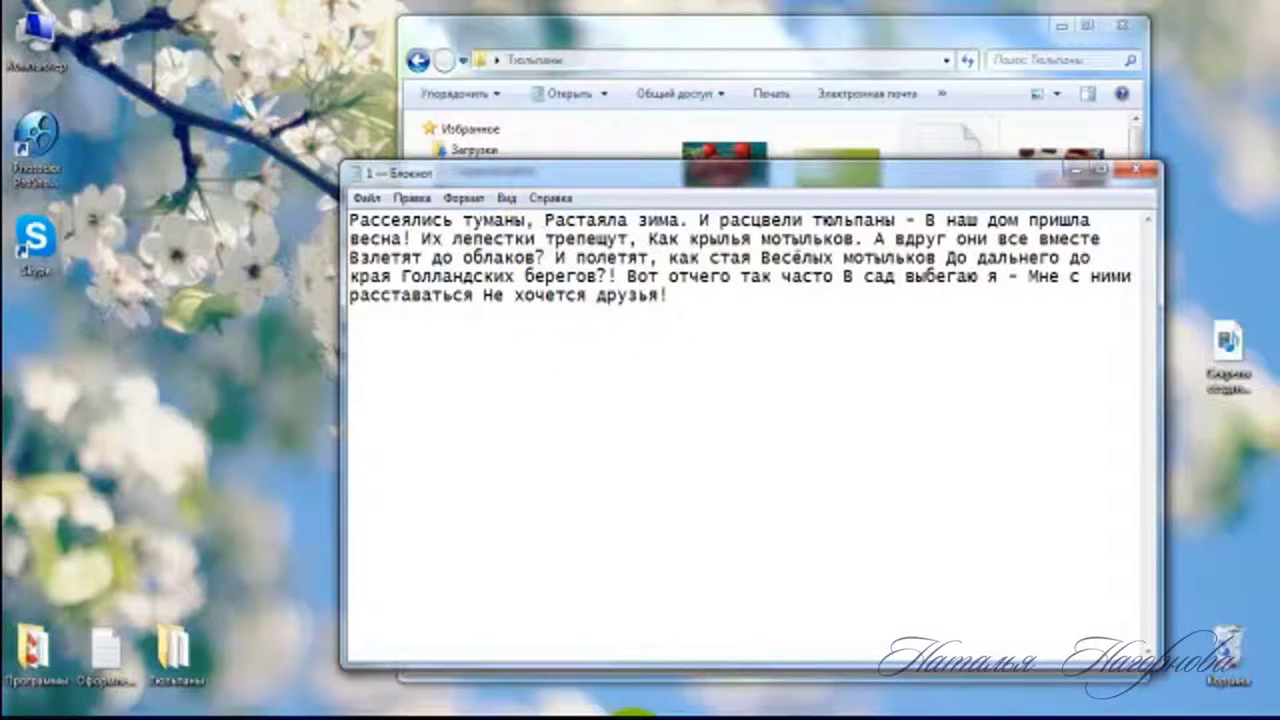
{"action": "key", "text": "Return"}
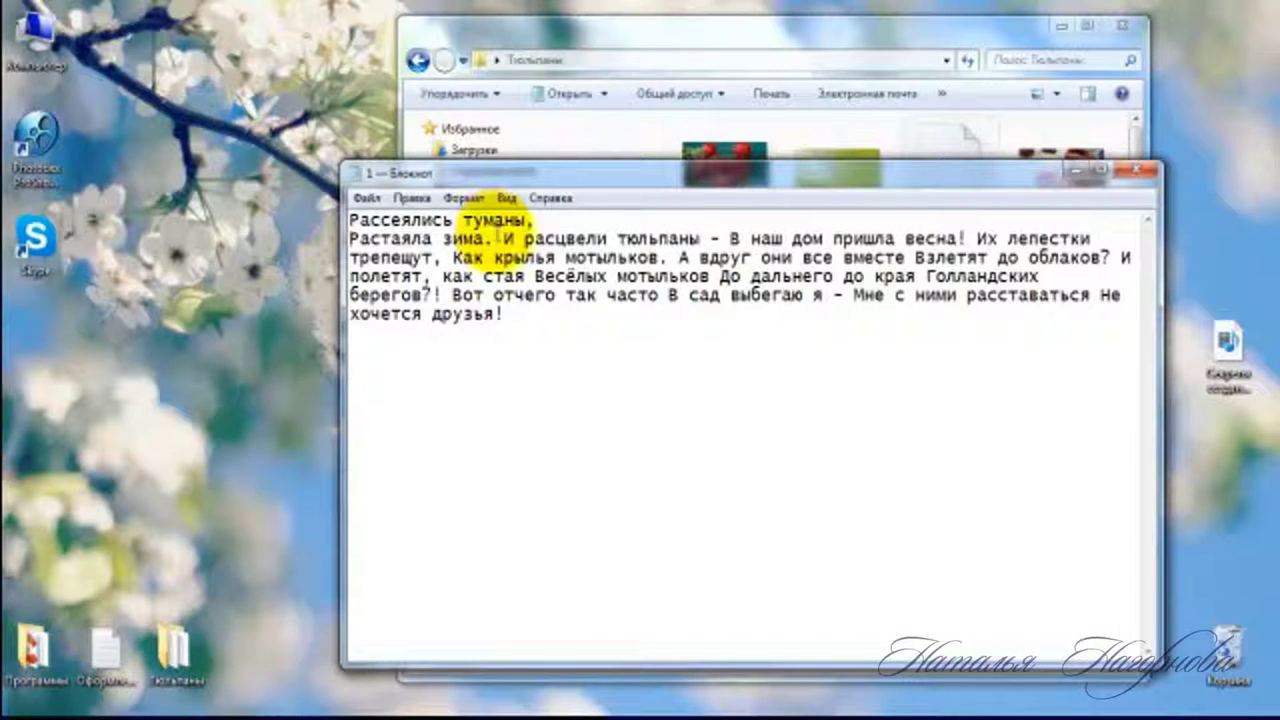
- Put the verses from «И расцвели тюльпаны» through «Как крылья» on their own lines
{"action": "left_click", "coordinate": [498, 238]}
{"action": "key", "text": "Return"}
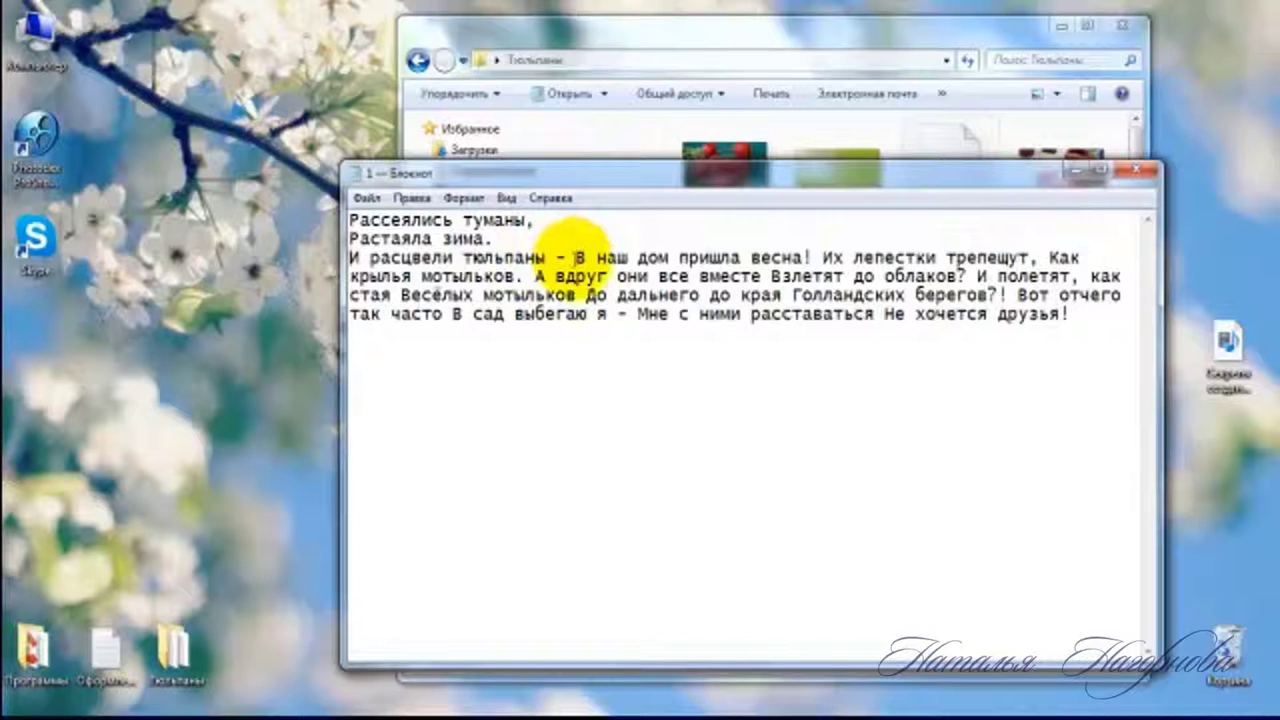
{"action": "left_click", "coordinate": [575, 258]}
{"action": "key", "text": "Return"}
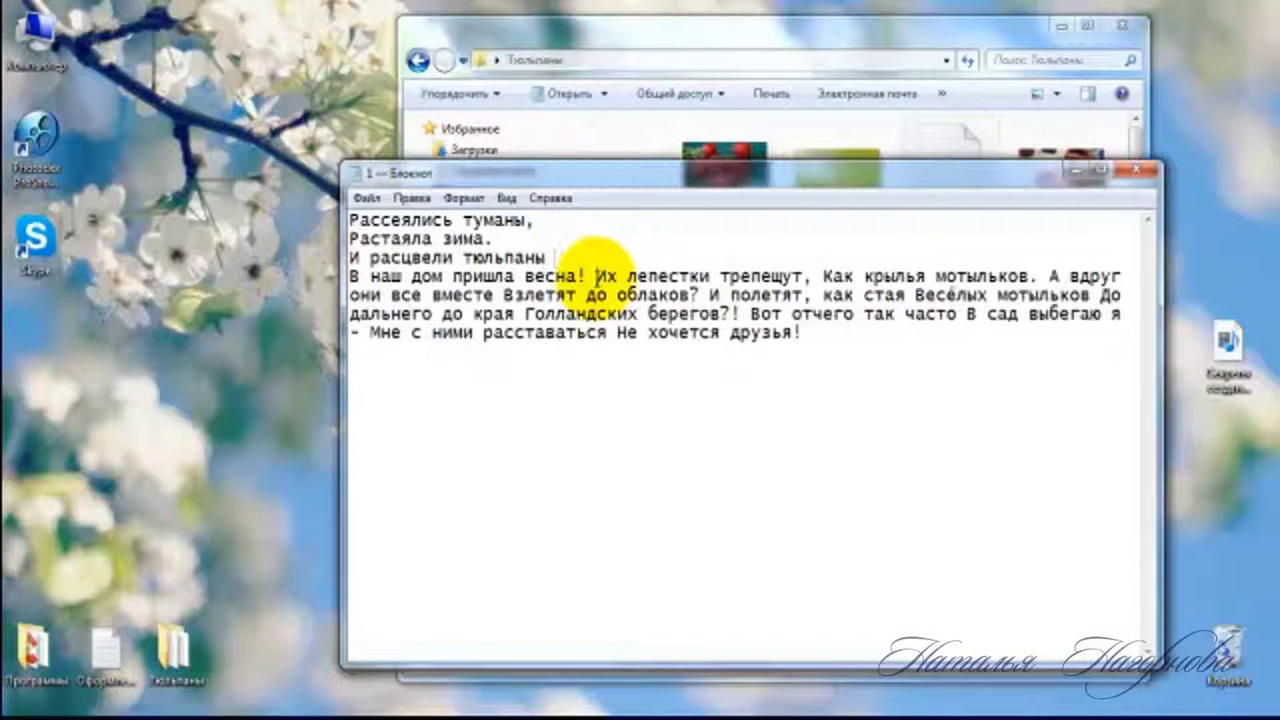
{"action": "left_click", "coordinate": [595, 276]}
{"action": "key", "text": "Return"}
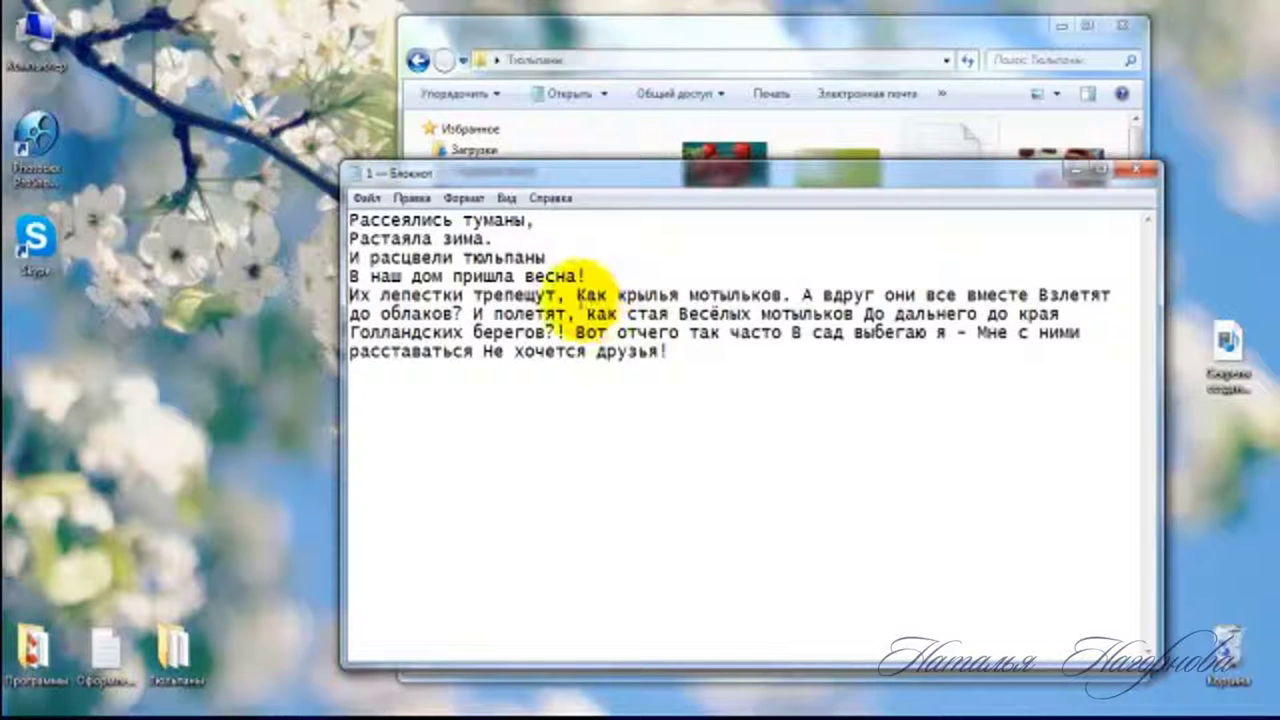
{"action": "left_click", "coordinate": [575, 296]}
{"action": "key", "text": "Return"}
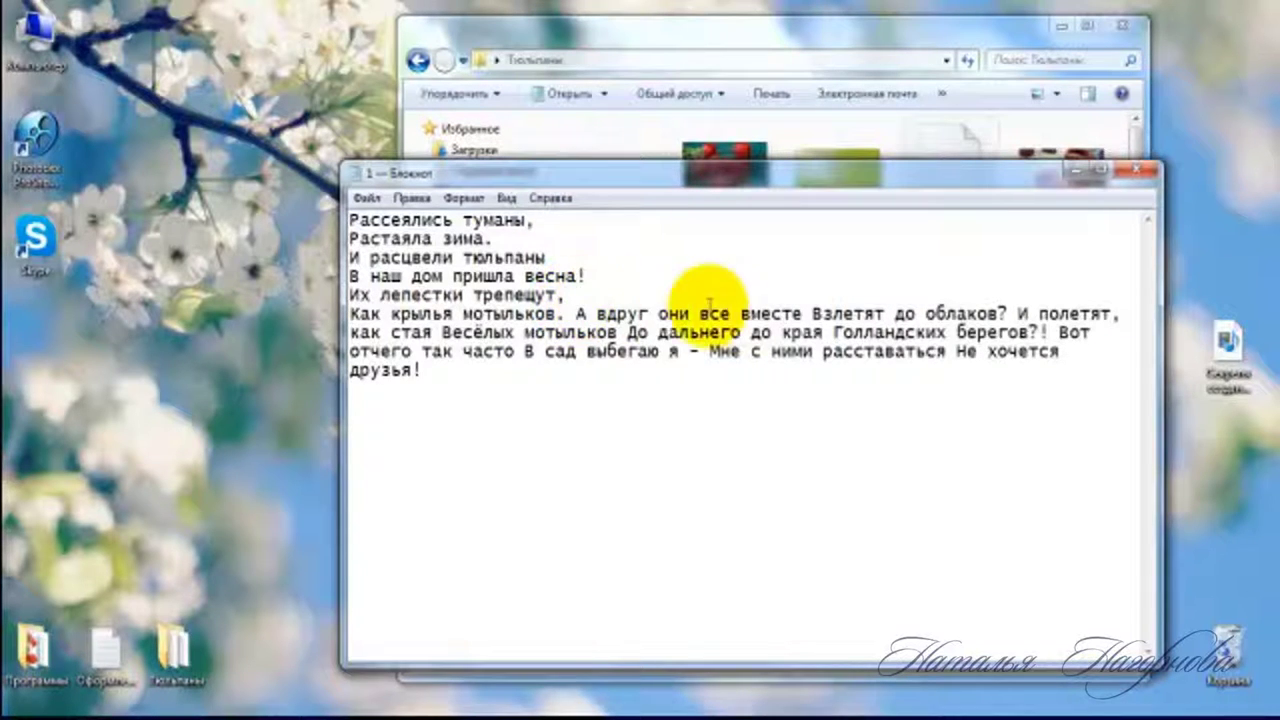
- Split the remaining verses onto separate lines and delete the dash before «Мне»
{"action": "left_click", "coordinate": [576, 314]}
{"action": "key", "text": "Return"}
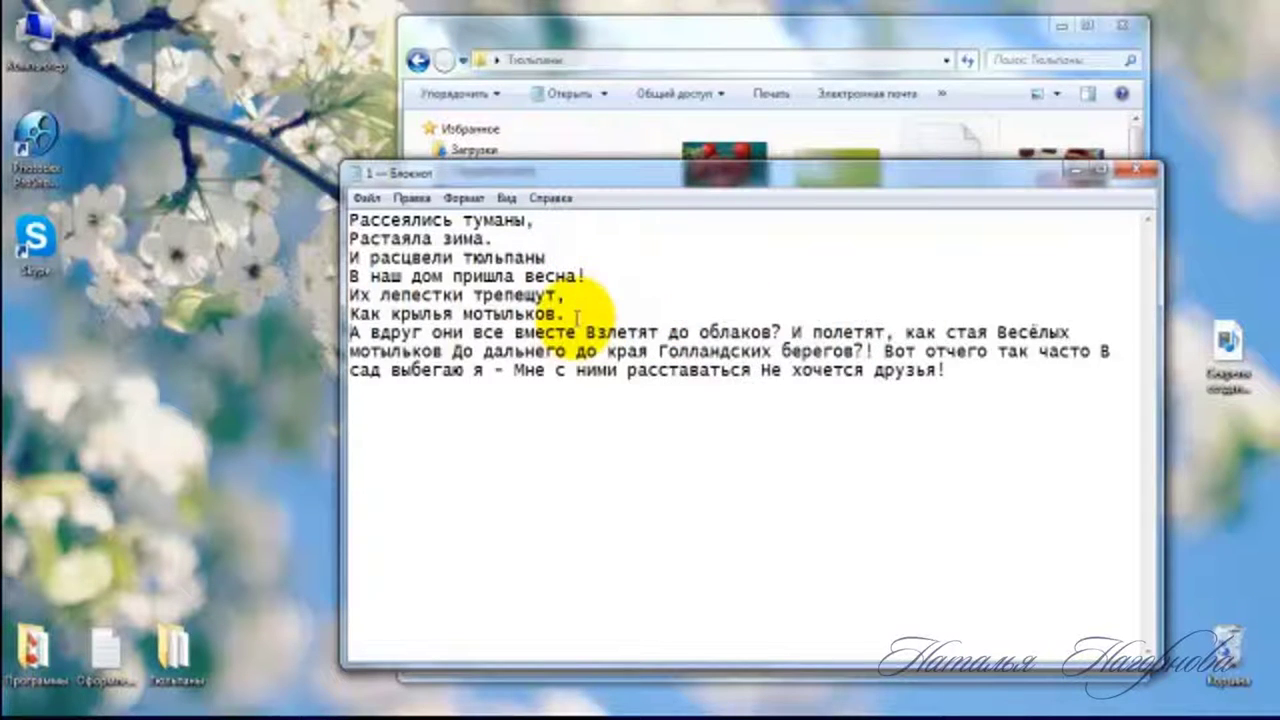
{"action": "key", "text": "Return"}
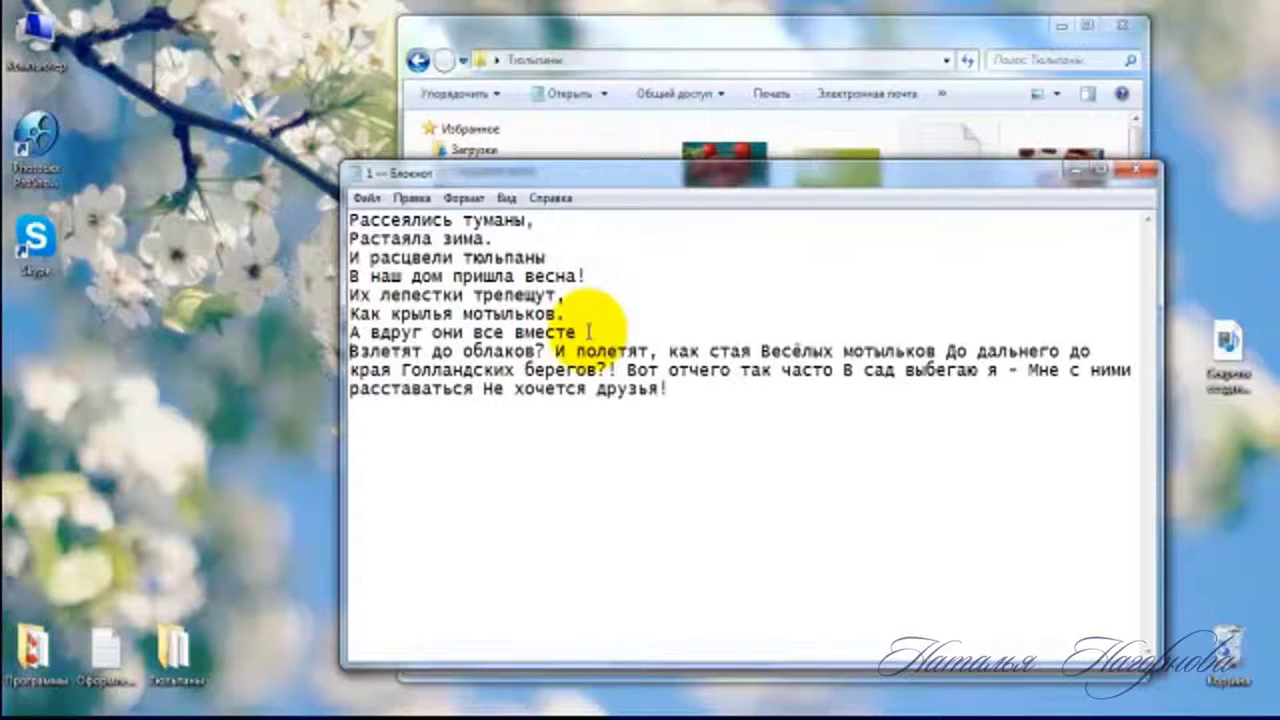
{"action": "left_click", "coordinate": [554, 352]}
{"action": "key", "text": "Return"}
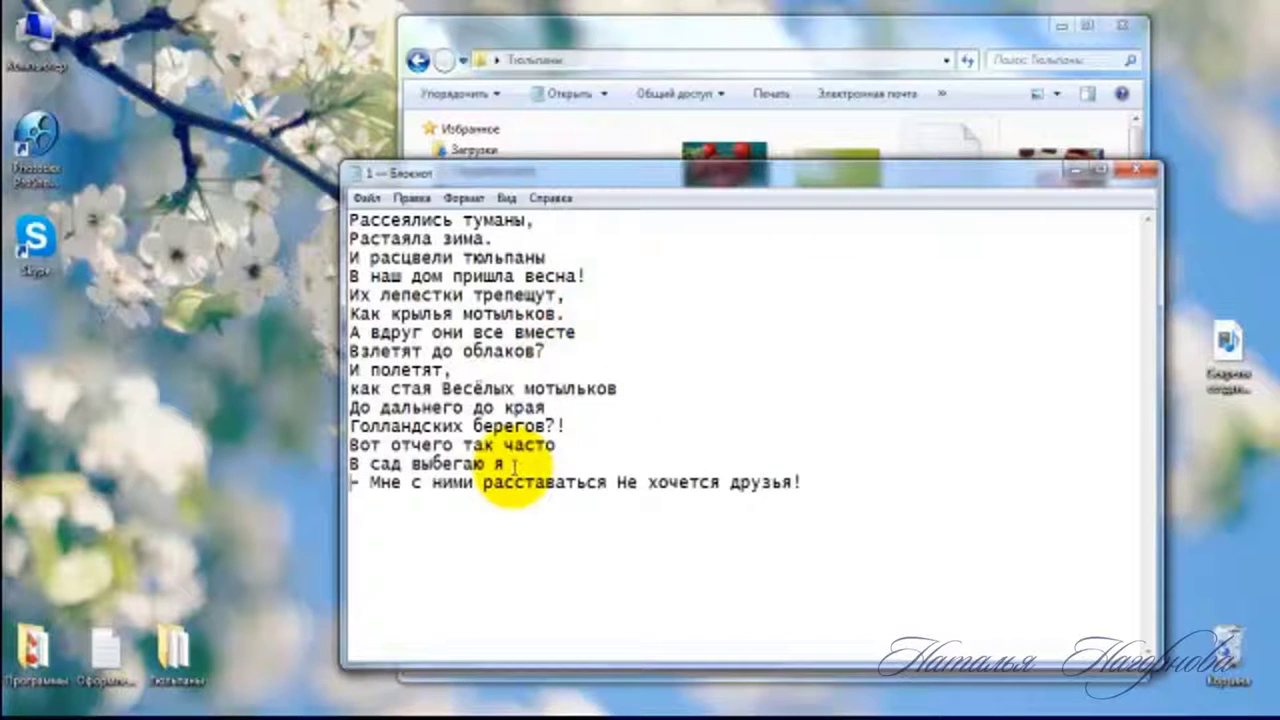
{"action": "key", "text": "BackSpace"}
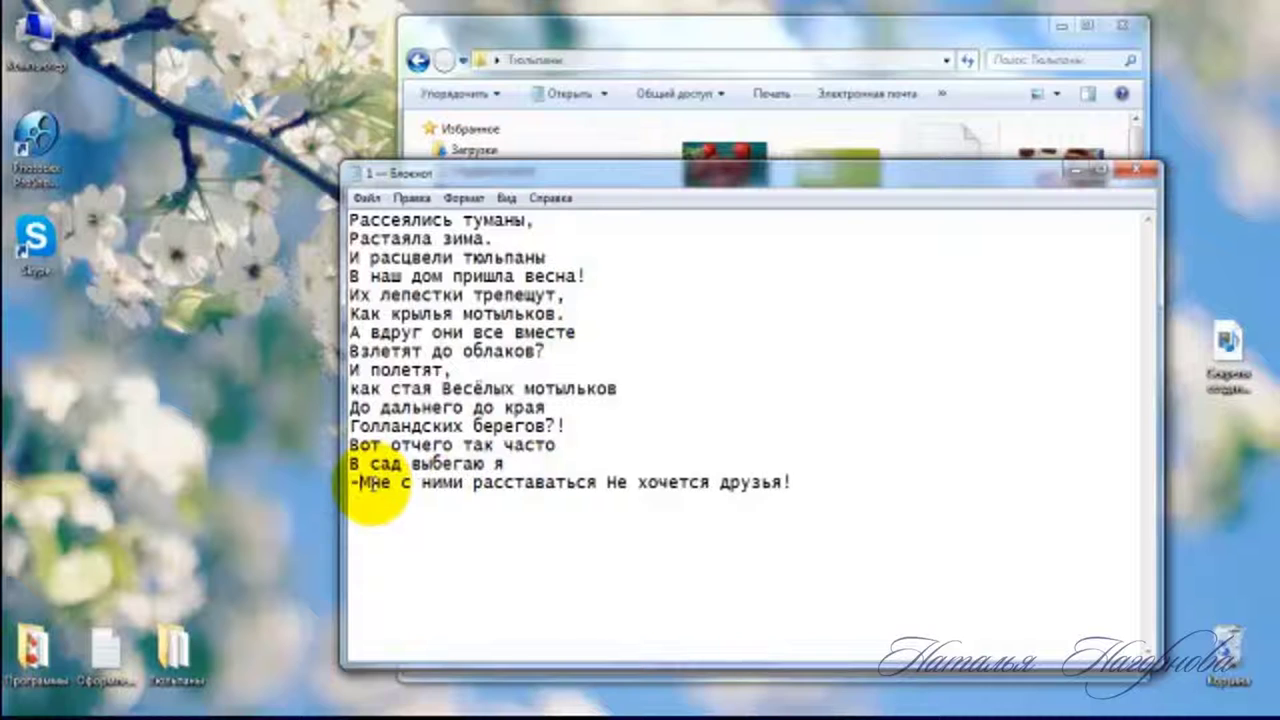
{"action": "key", "text": "BackSpace"}
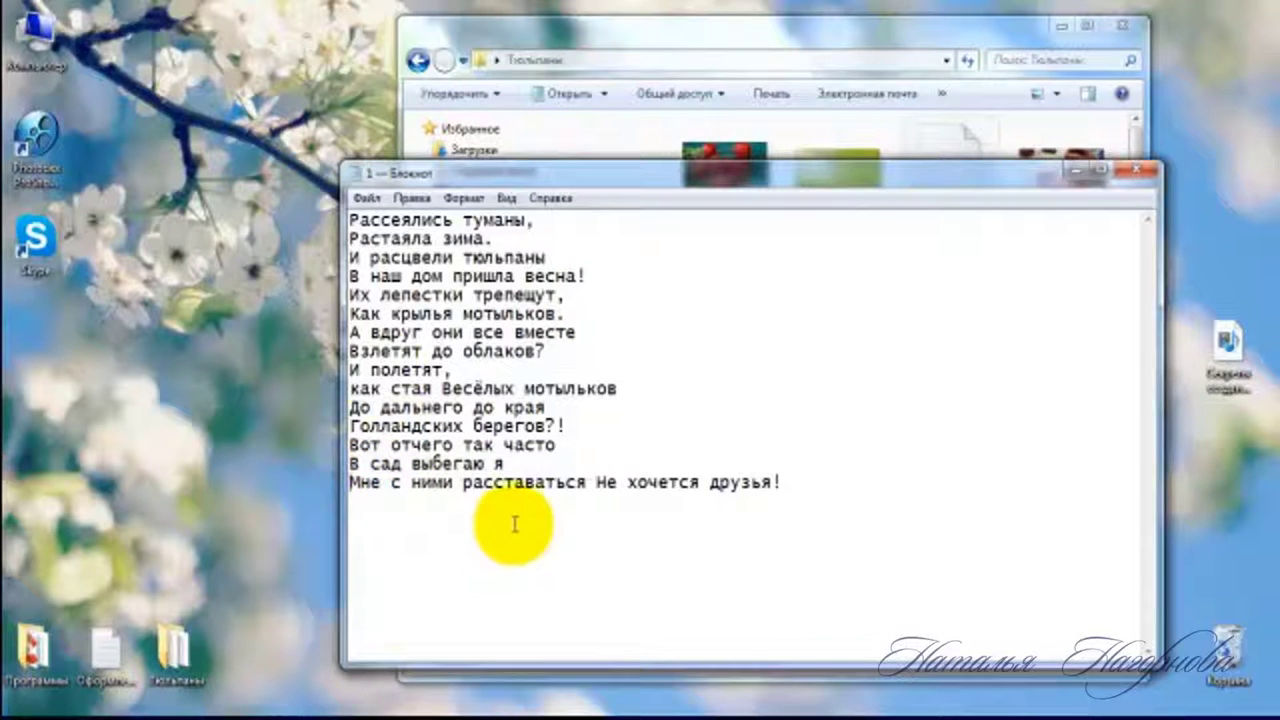
- Copy the opening line «Рассеялись туманы»
{"action": "mouse_move", "coordinate": [348, 219]}
{"action": "left_mouse_down"}
{"action": "mouse_move", "coordinate": [405, 240]}
{"action": "mouse_move", "coordinate": [532, 220]}
{"action": "left_mouse_up"}
{"action": "right_click", "coordinate": [532, 222]}
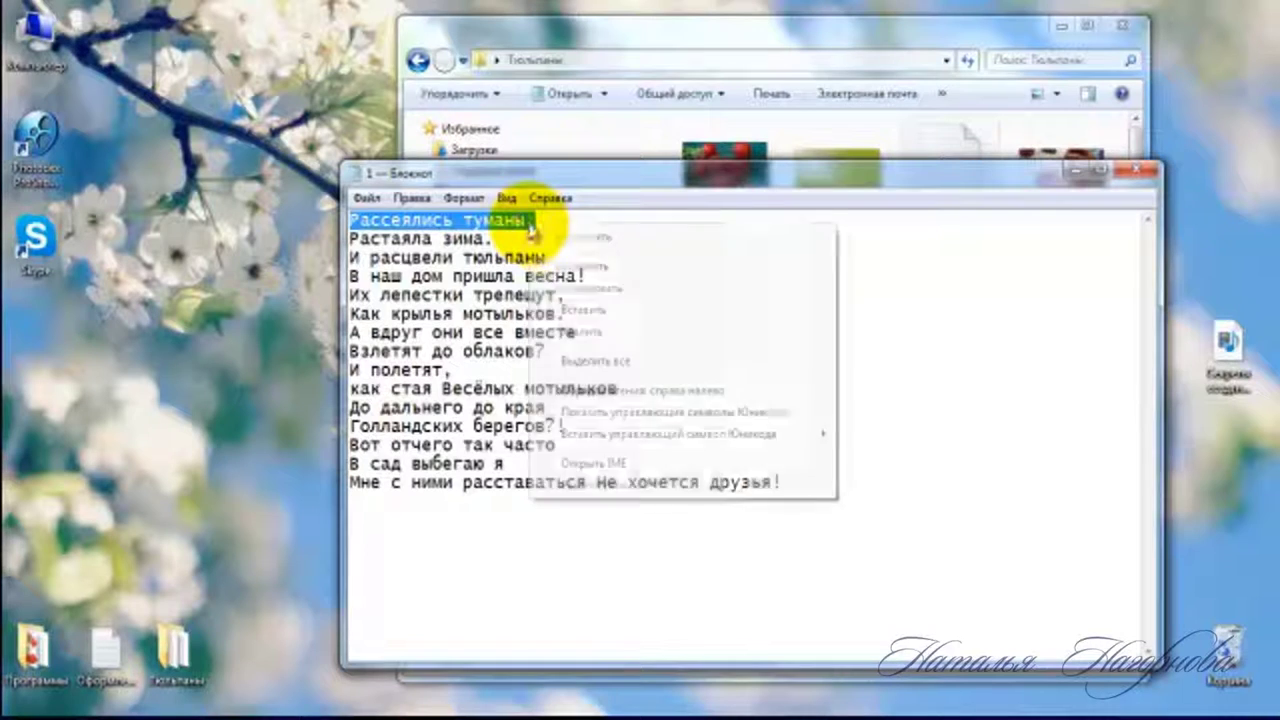
{"action": "left_click", "coordinate": [590, 288]}
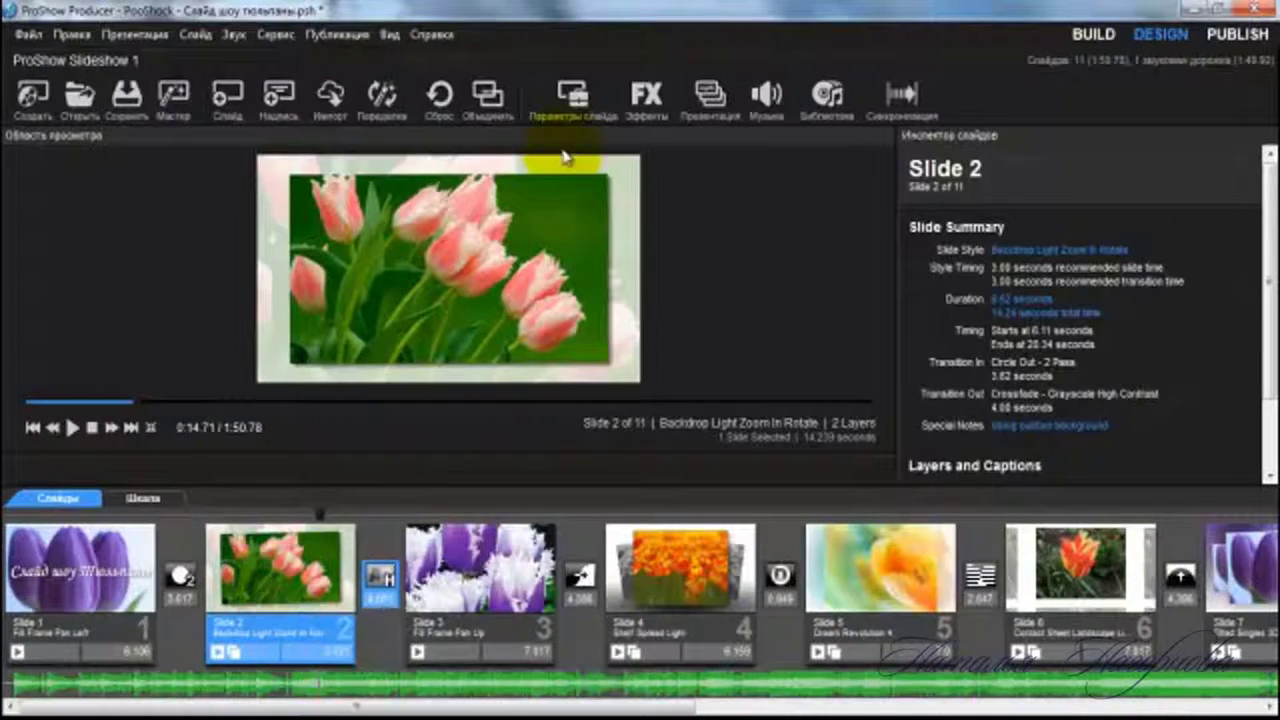
- Add a caption «Рассеялись туманы» to slide 2 and move it to the picture's top
{"action": "left_click", "coordinate": [572, 95]}
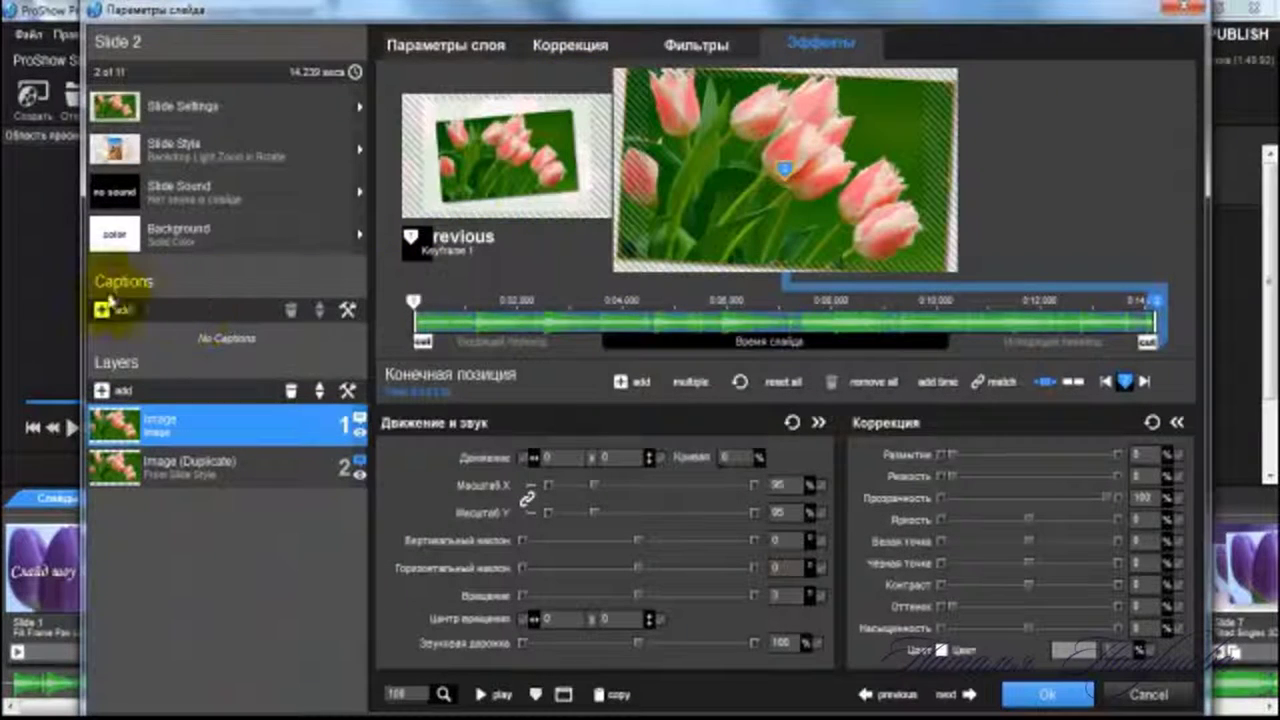
{"action": "left_click", "coordinate": [110, 315]}
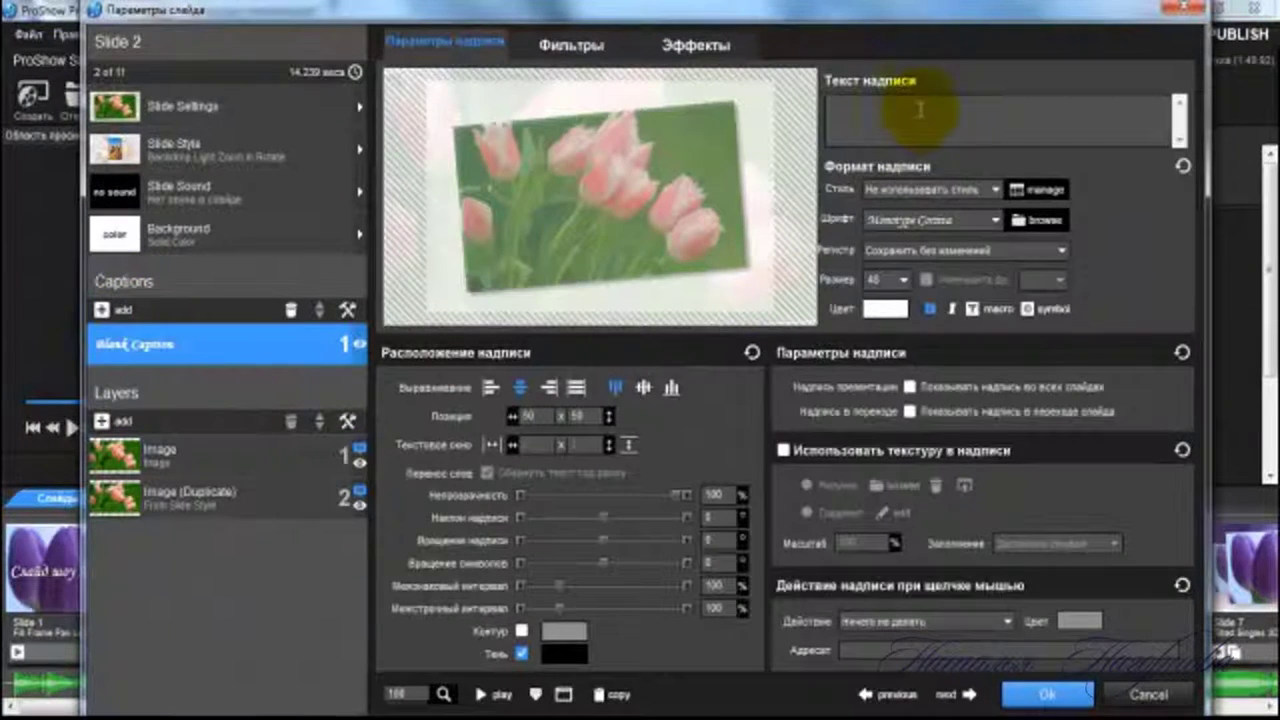
{"action": "right_click", "coordinate": [908, 127]}
{"action": "left_click", "coordinate": [953, 205]}
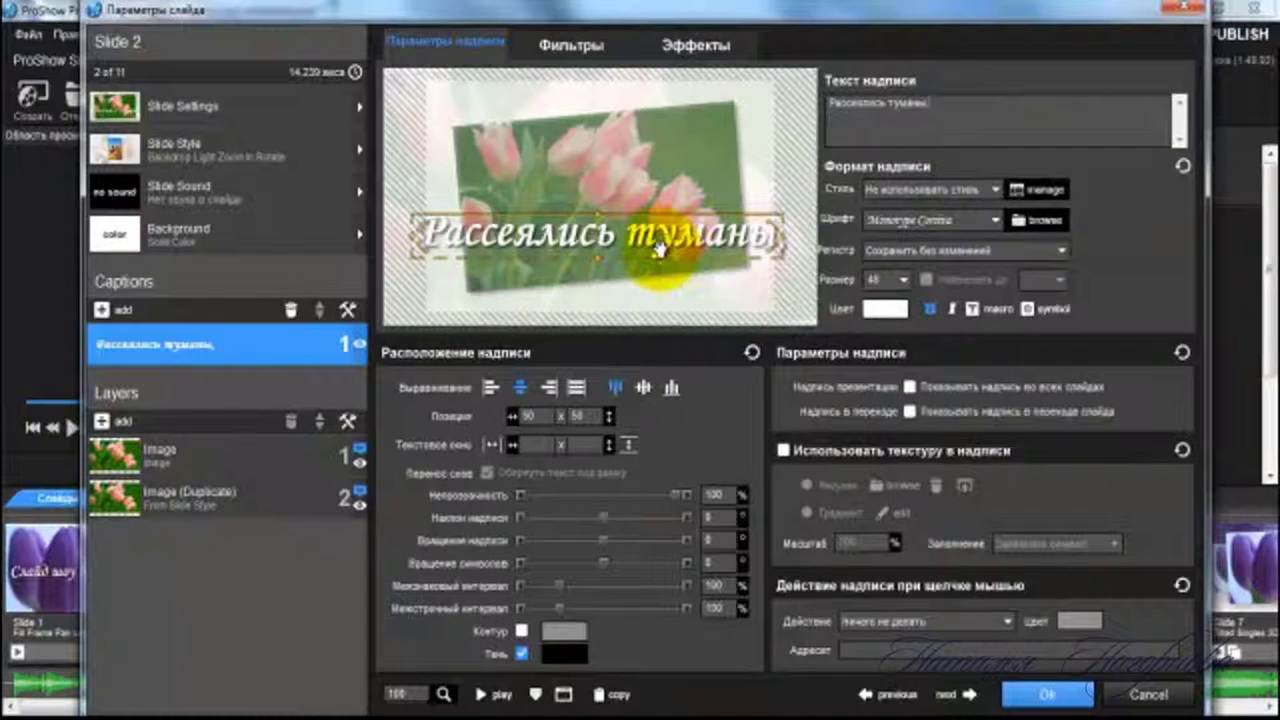
{"action": "left_click", "coordinate": [997, 221]}
{"action": "left_click", "coordinate": [997, 221]}
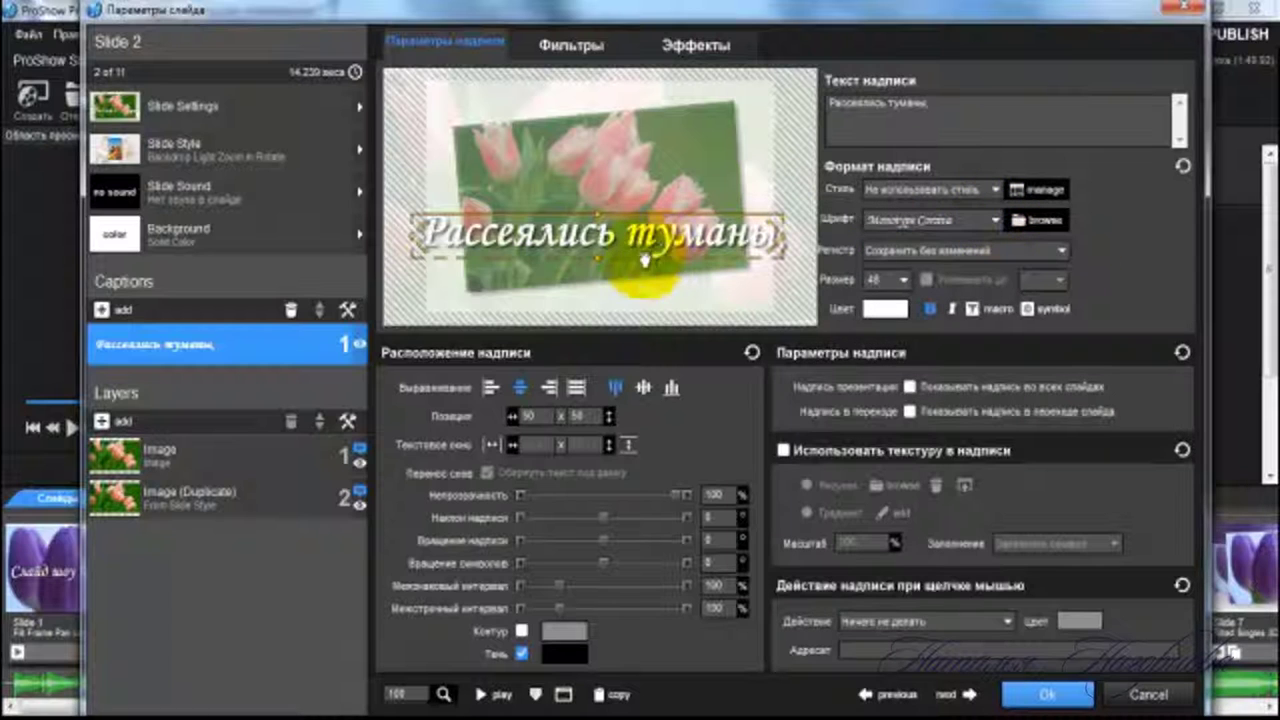
{"action": "left_click_drag", "start_coordinate": [647, 245], "coordinate": [640, 128]}
{"action": "left_click", "coordinate": [875, 312]}
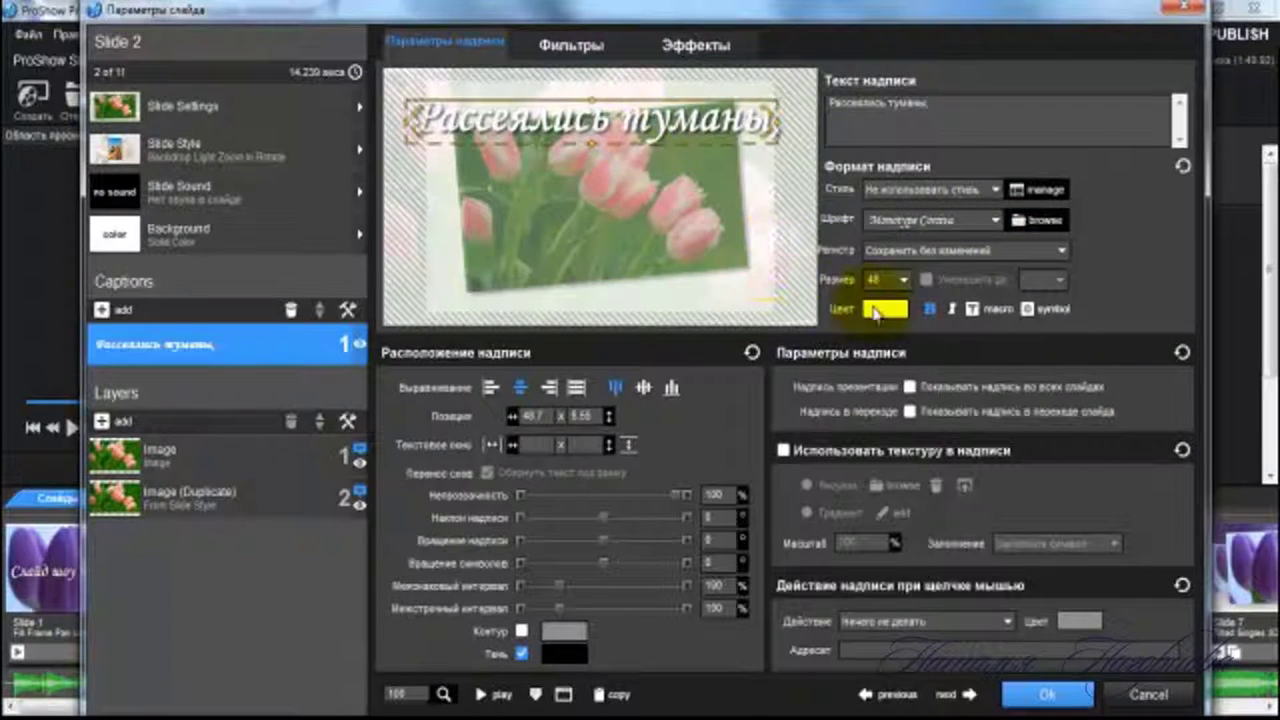
- Set the caption's font size to 36
{"action": "double_click", "coordinate": [878, 280]}
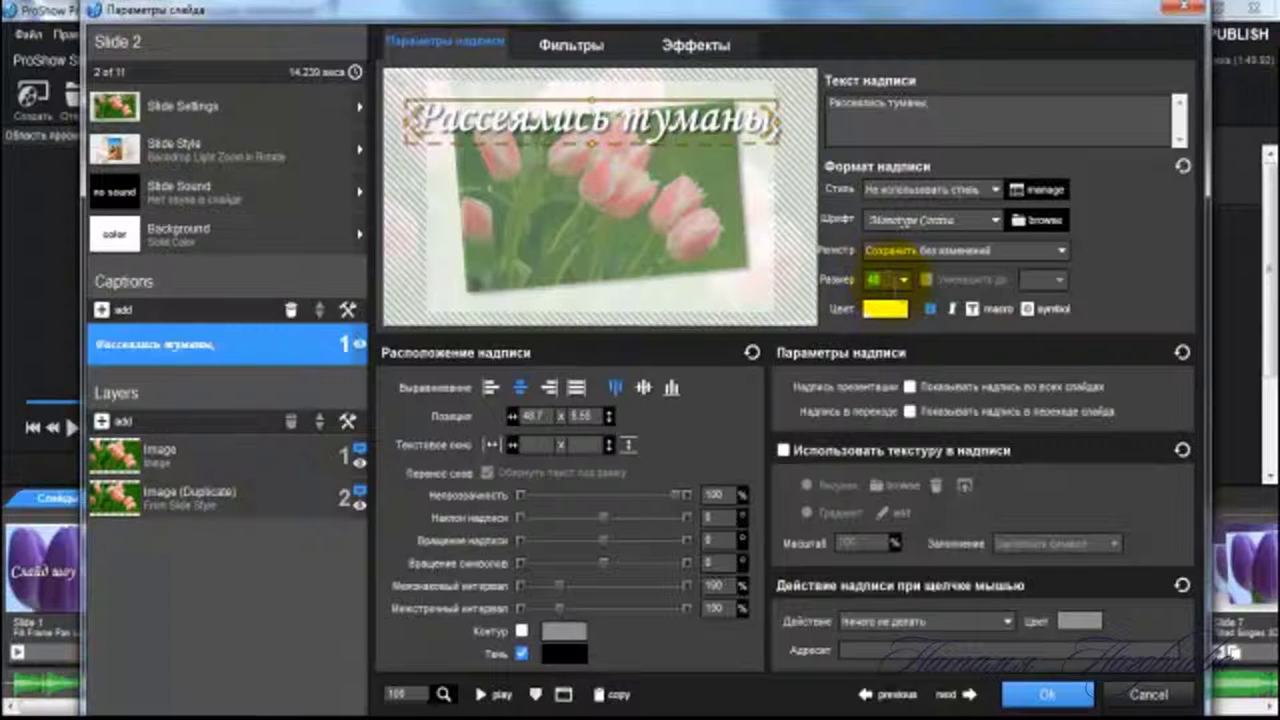
{"action": "left_click", "coordinate": [902, 283]}
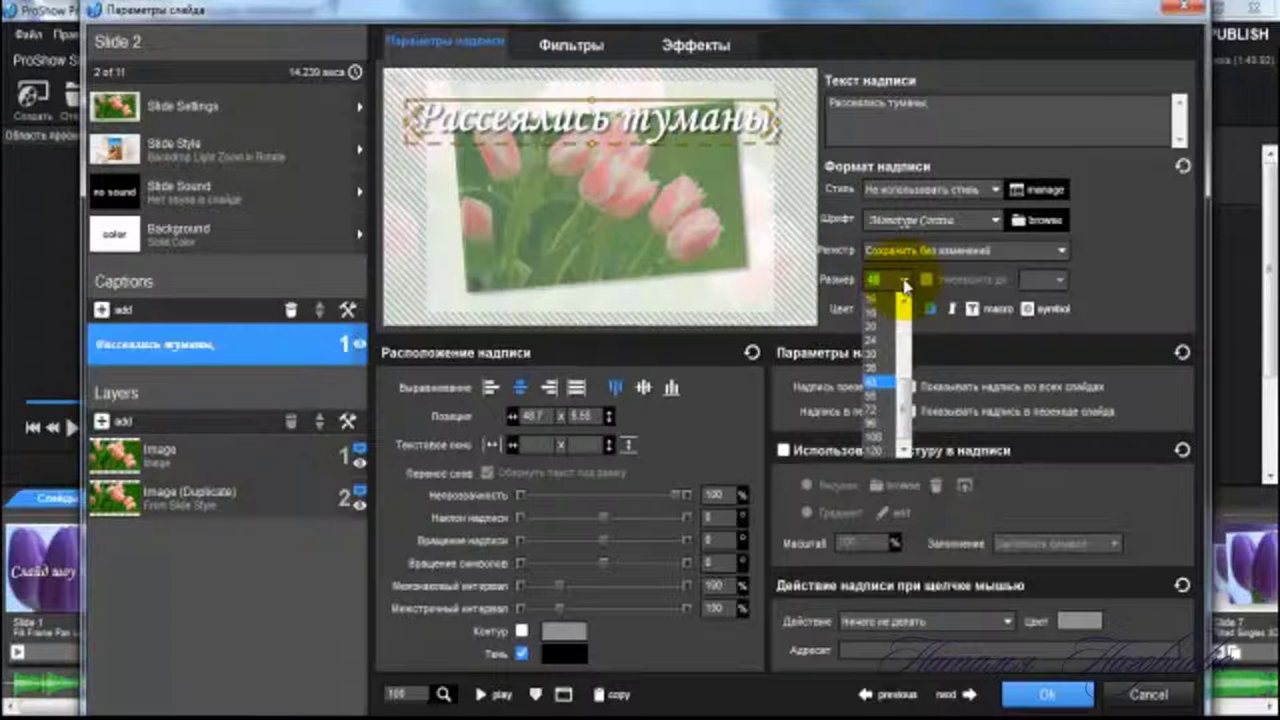
{"action": "left_click", "coordinate": [873, 358]}
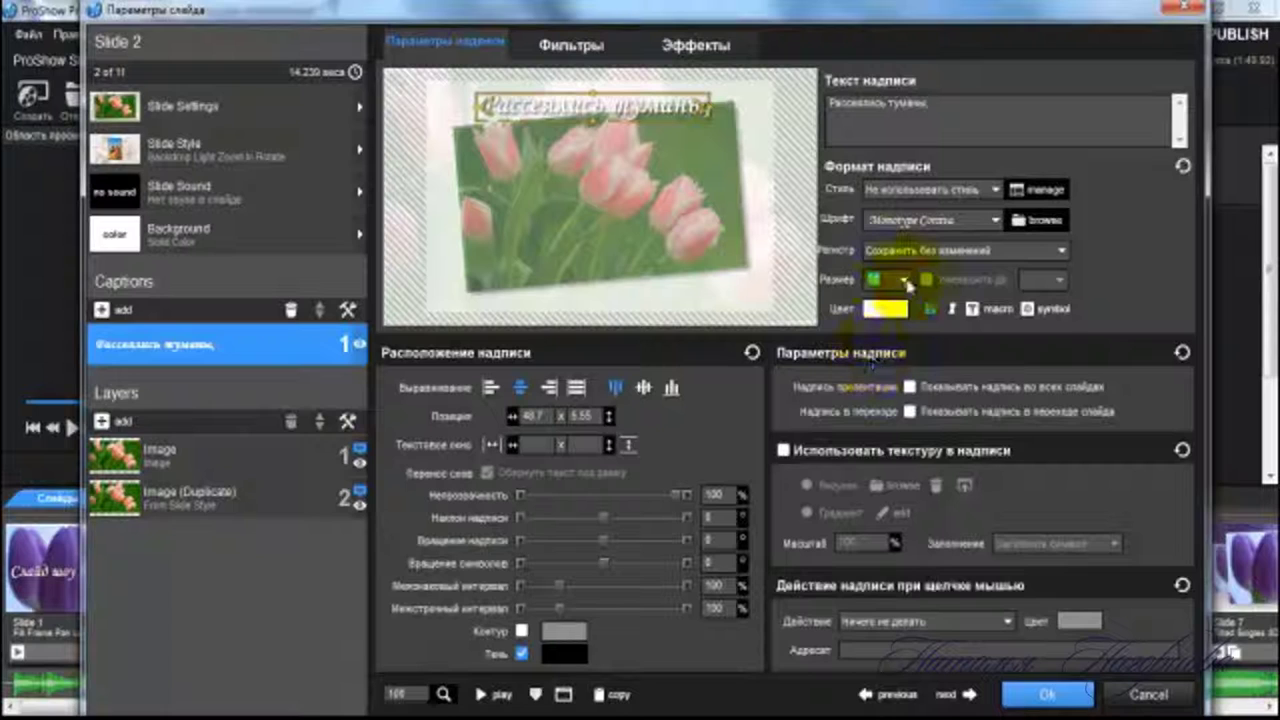
{"action": "left_click", "coordinate": [889, 282]}
{"action": "left_click", "coordinate": [889, 282]}
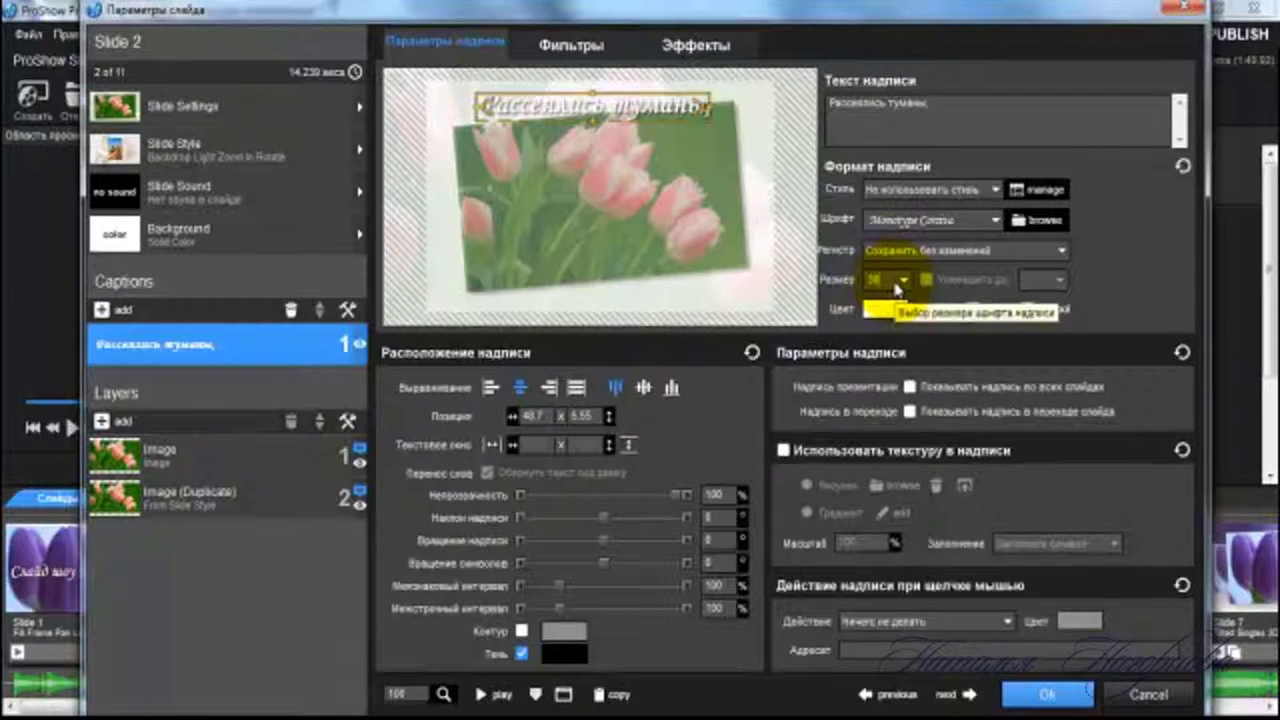
{"action": "type", "text": "36"}
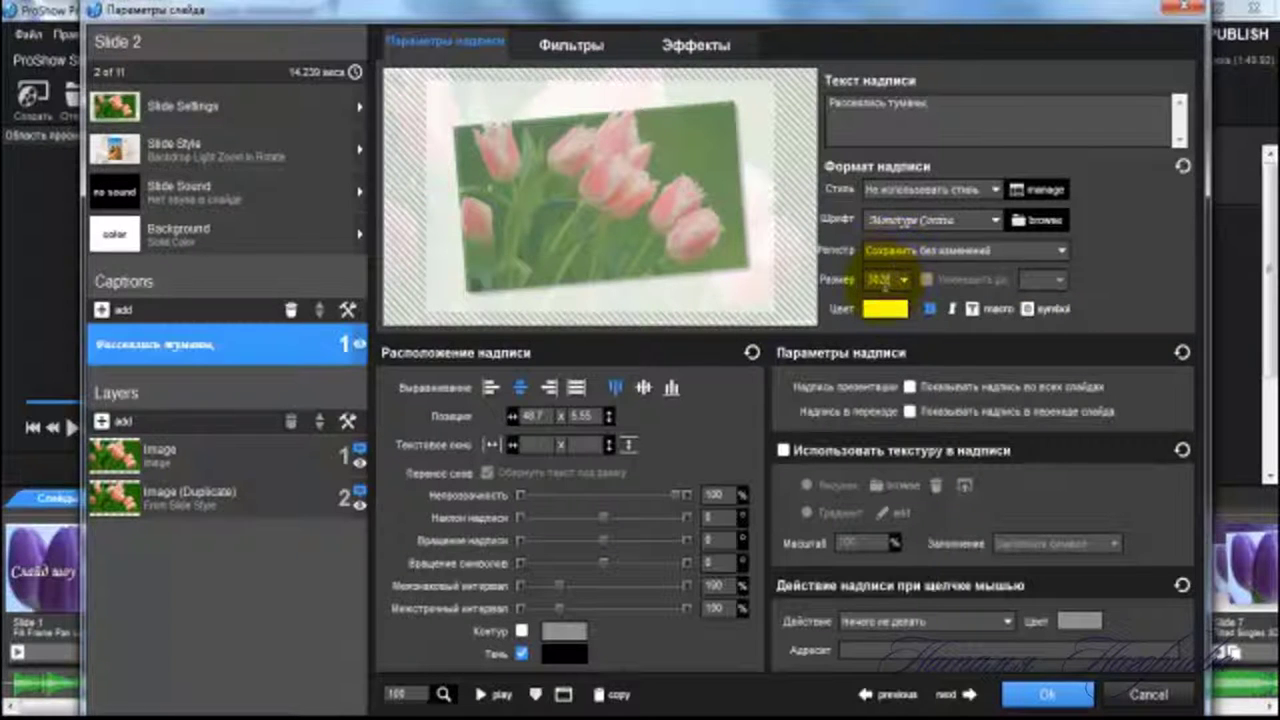
{"action": "key", "text": "Home"}
{"action": "key", "text": "Delete"}
{"action": "key", "text": "Delete"}
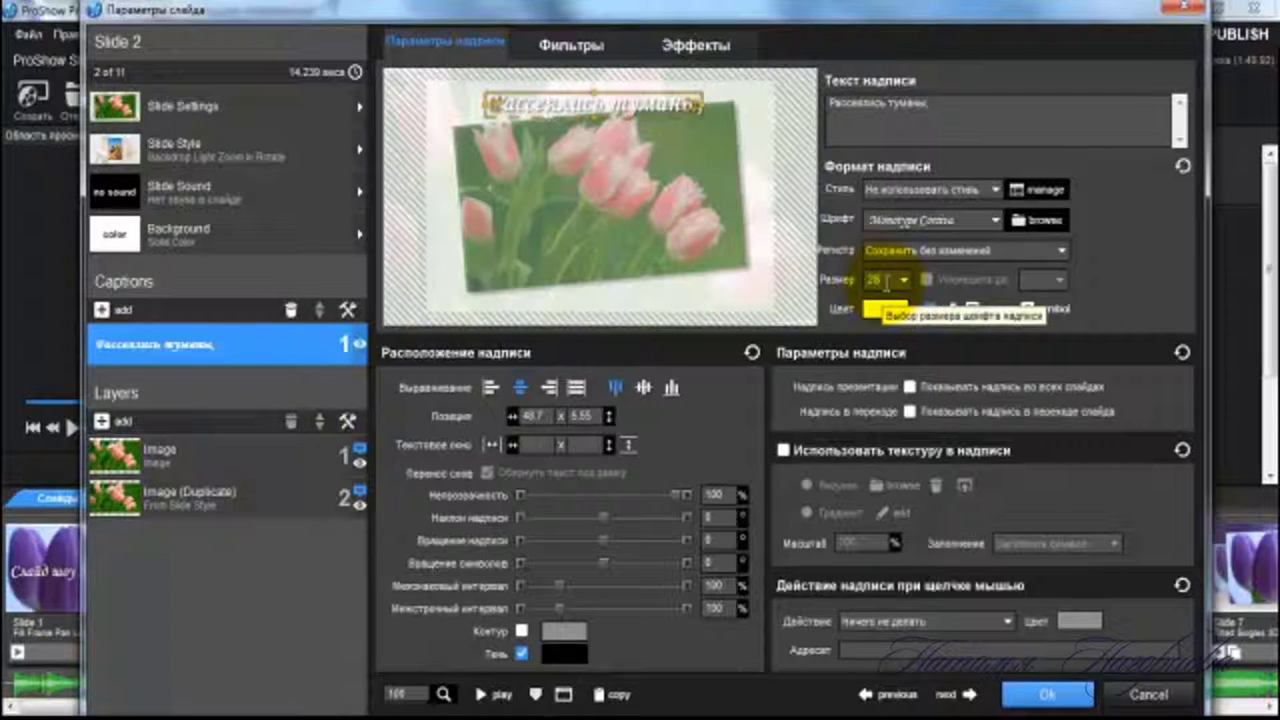
{"action": "left_click", "coordinate": [904, 280]}
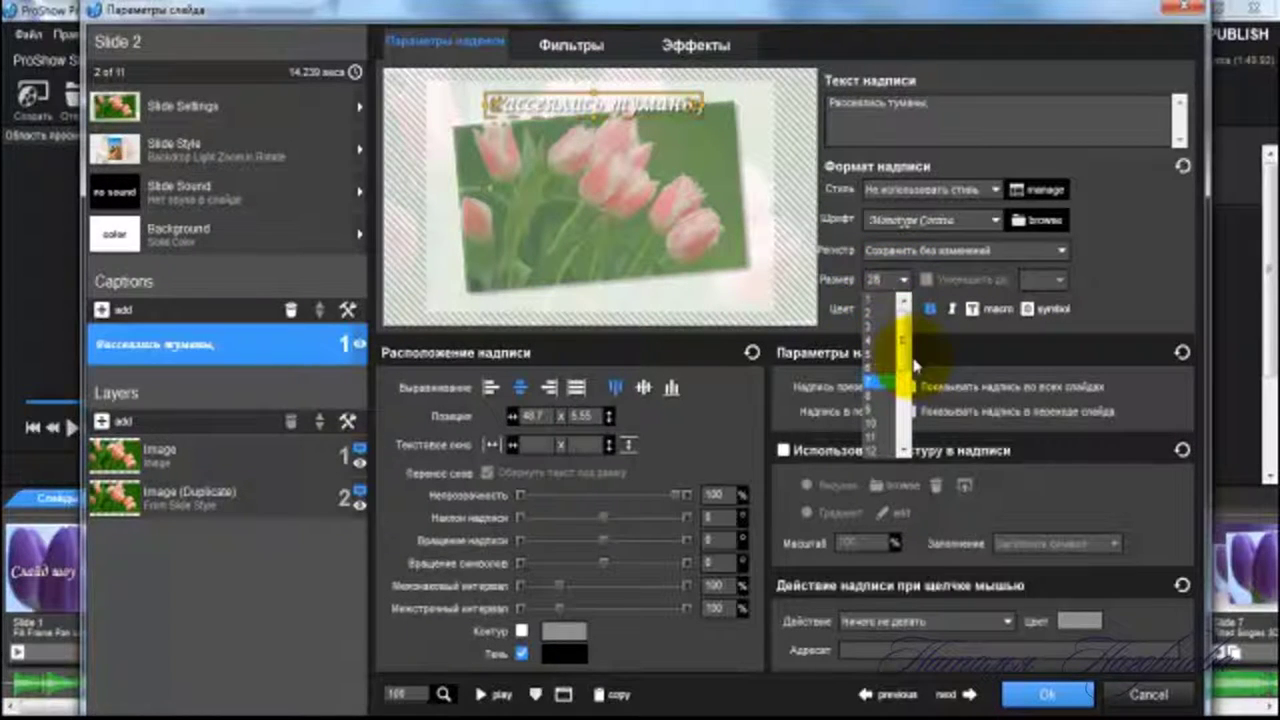
{"action": "left_click_drag", "start_coordinate": [913, 368], "coordinate": [908, 398]}
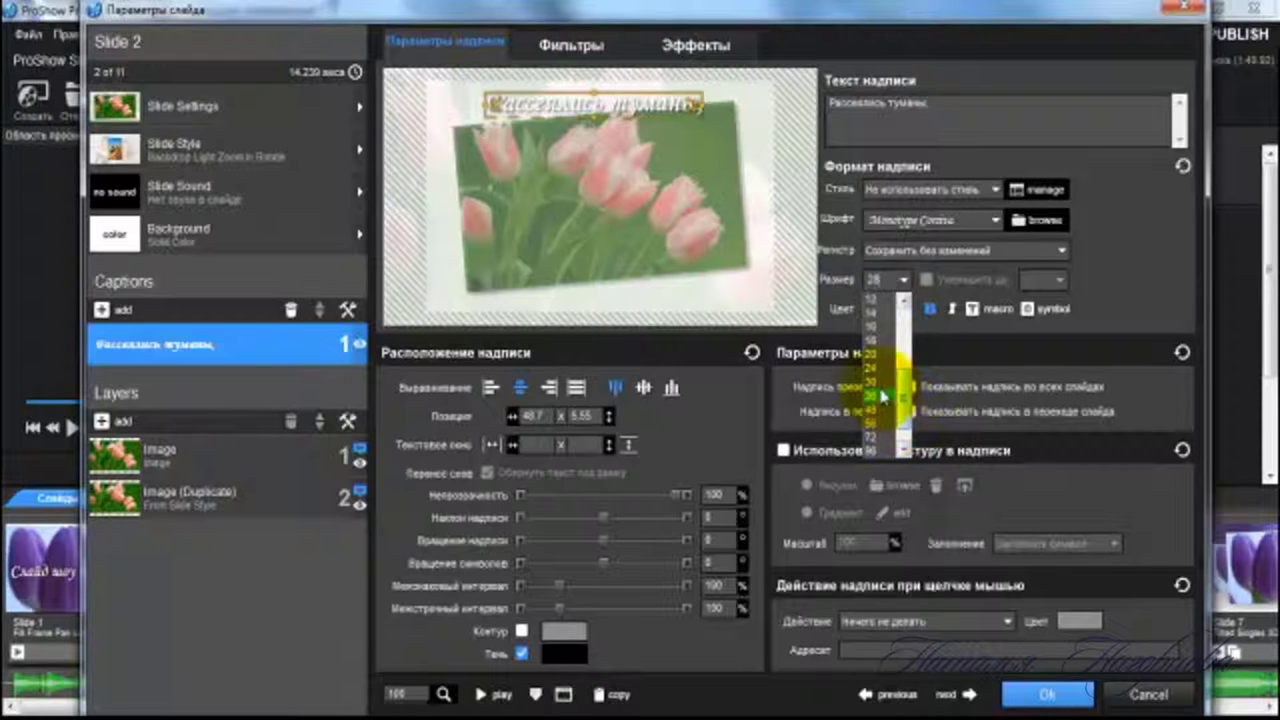
{"action": "left_click", "coordinate": [885, 393]}
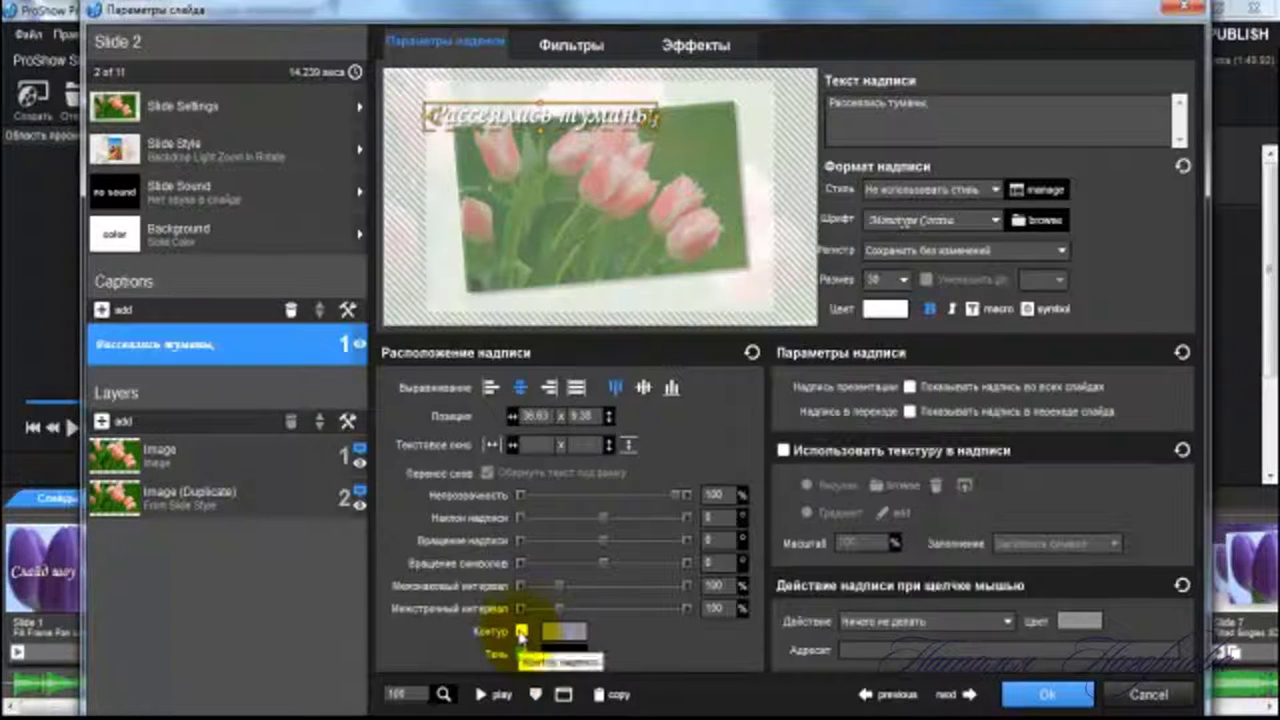
- Turn on a coral-red outline for the caption and nudge it slightly left
{"action": "left_click", "coordinate": [521, 632]}
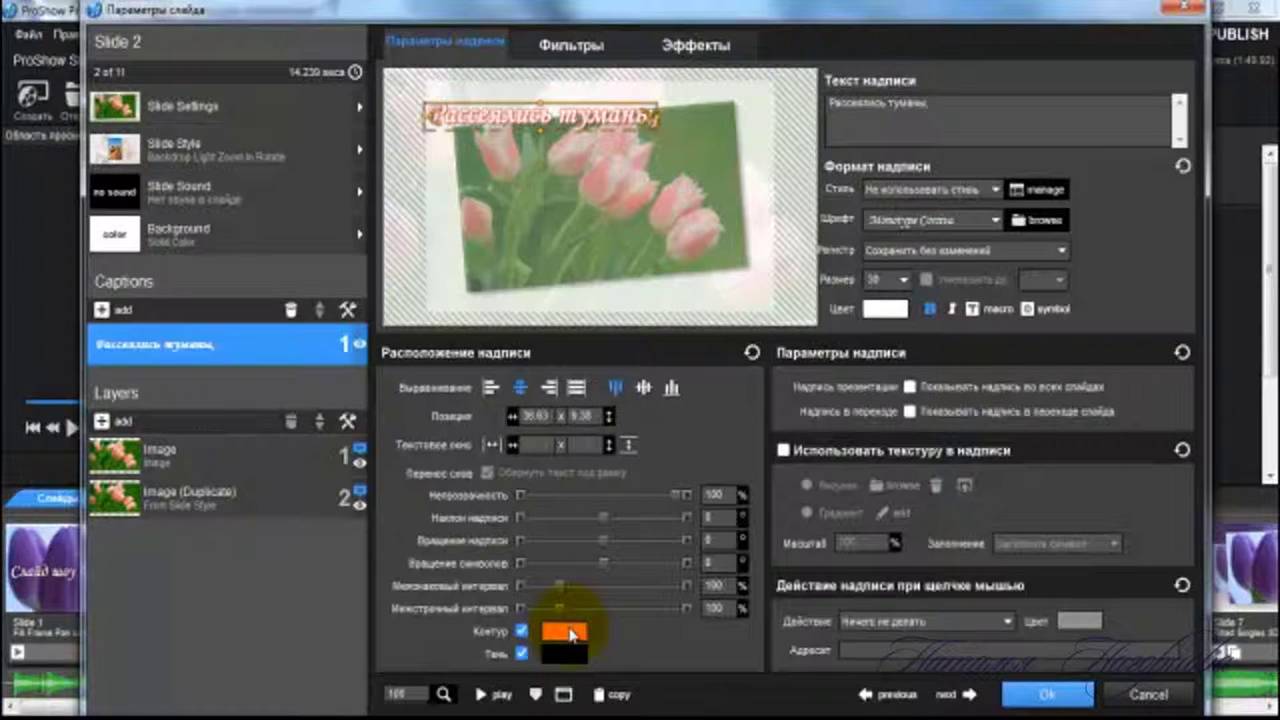
{"action": "left_click_drag", "start_coordinate": [548, 128], "coordinate": [546, 127]}
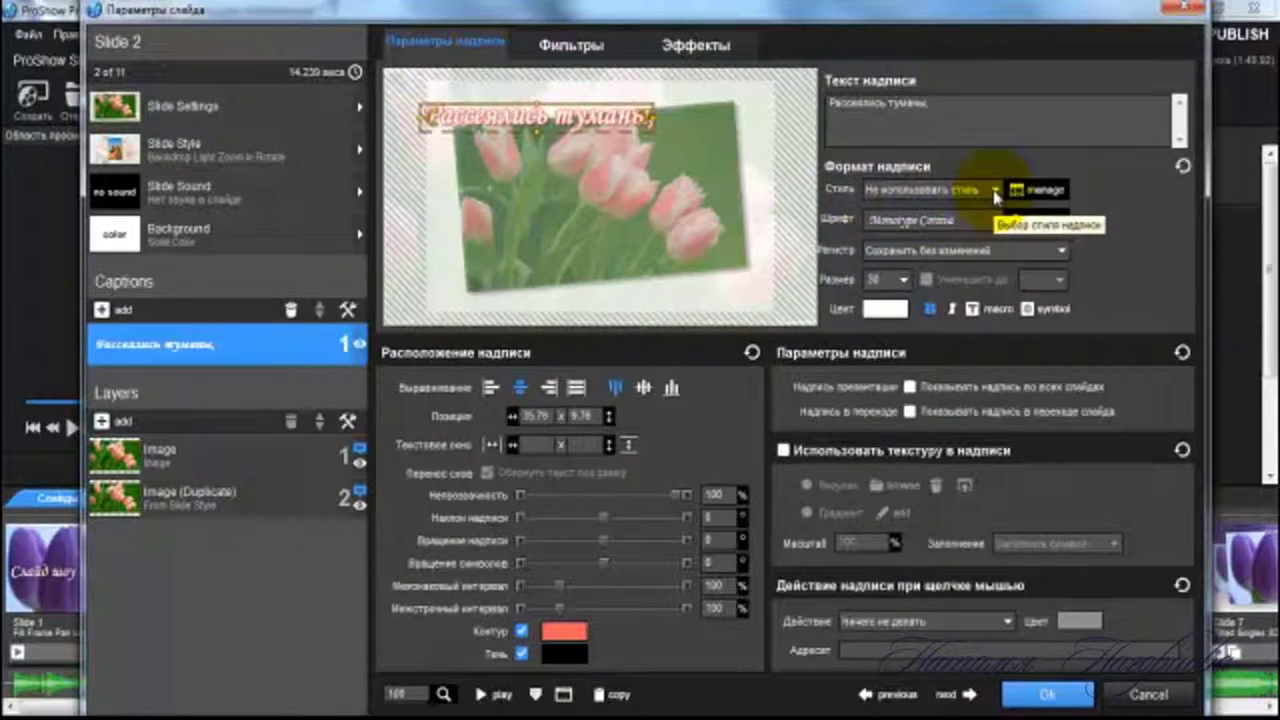
- Add Style 11 from the caption's current formatting in the styles manager and confirm
{"action": "left_click", "coordinate": [1050, 193]}
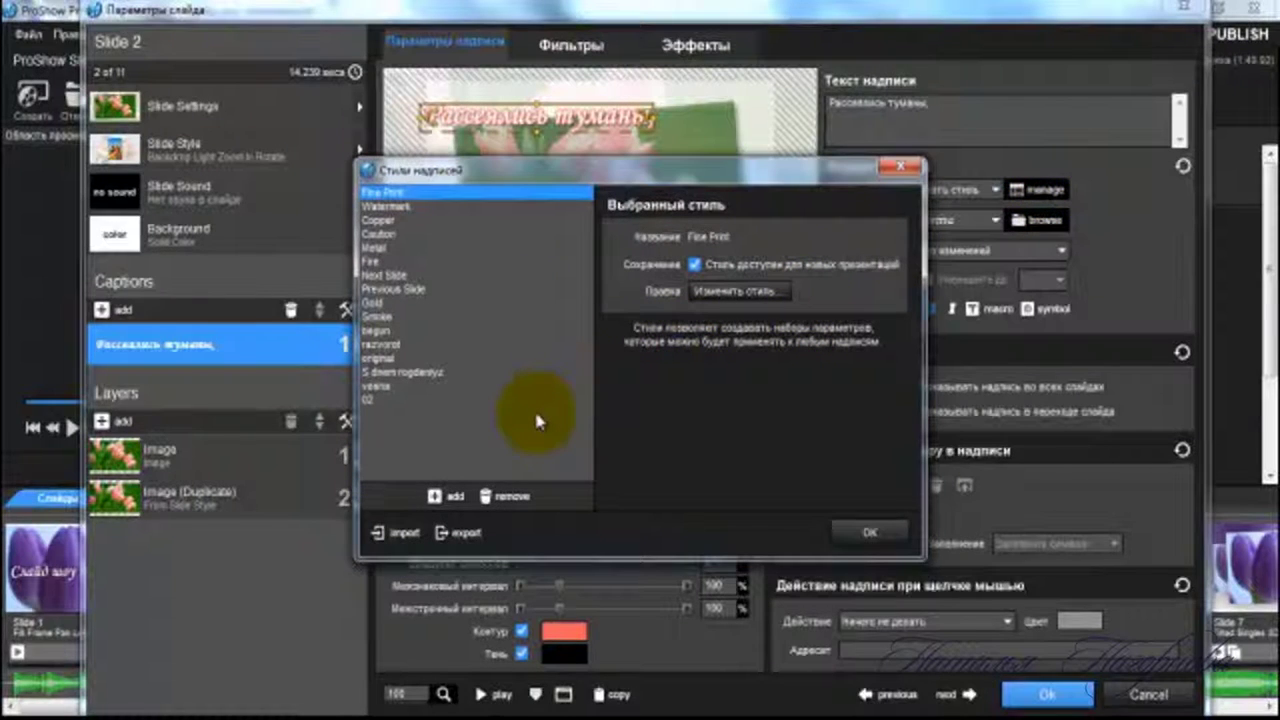
{"action": "left_click", "coordinate": [435, 498]}
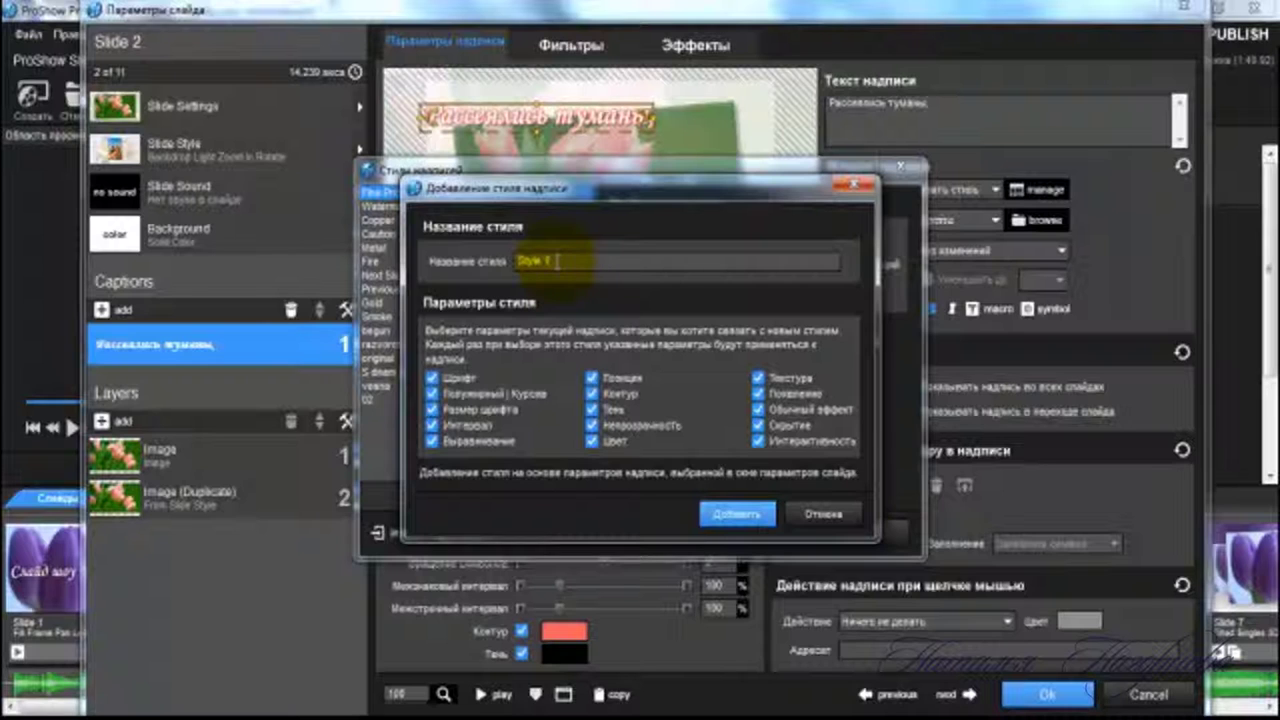
{"action": "left_click", "coordinate": [735, 513]}
{"action": "left_click", "coordinate": [866, 558]}
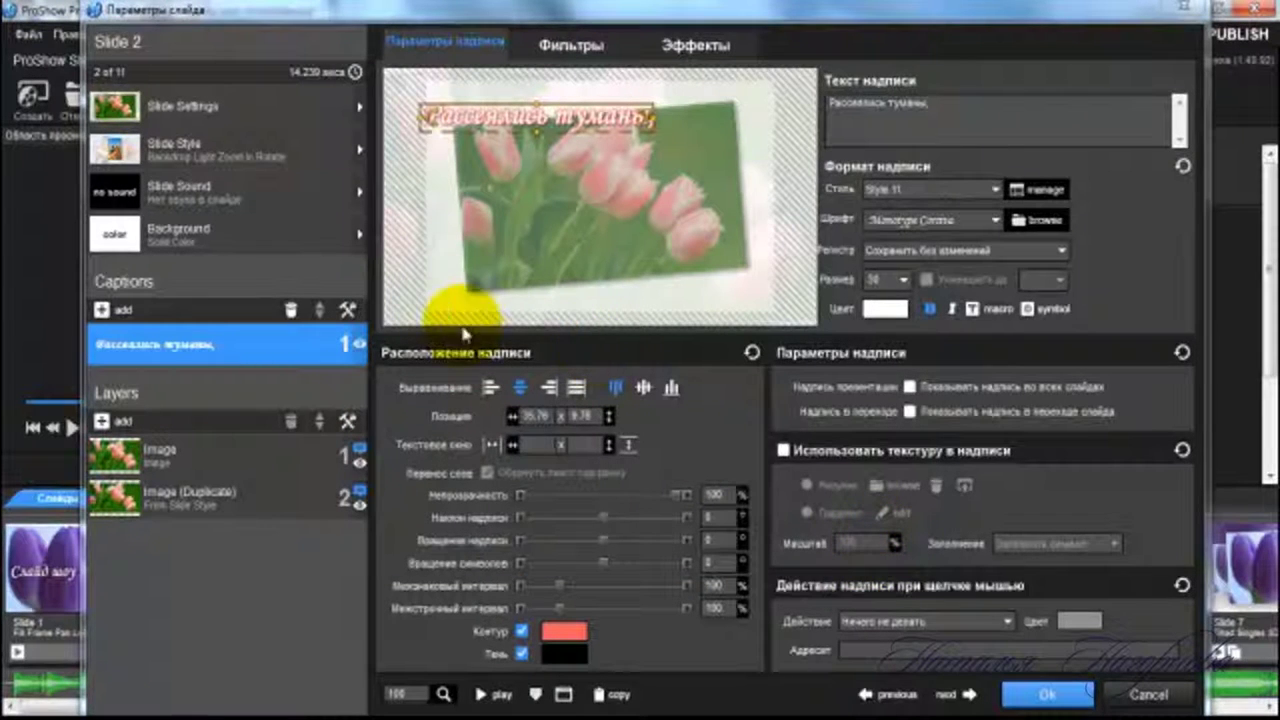
- Copy the second poem line «Растаяла зима.» from Notepad
{"action": "mouse_move", "coordinate": [866, 712]}
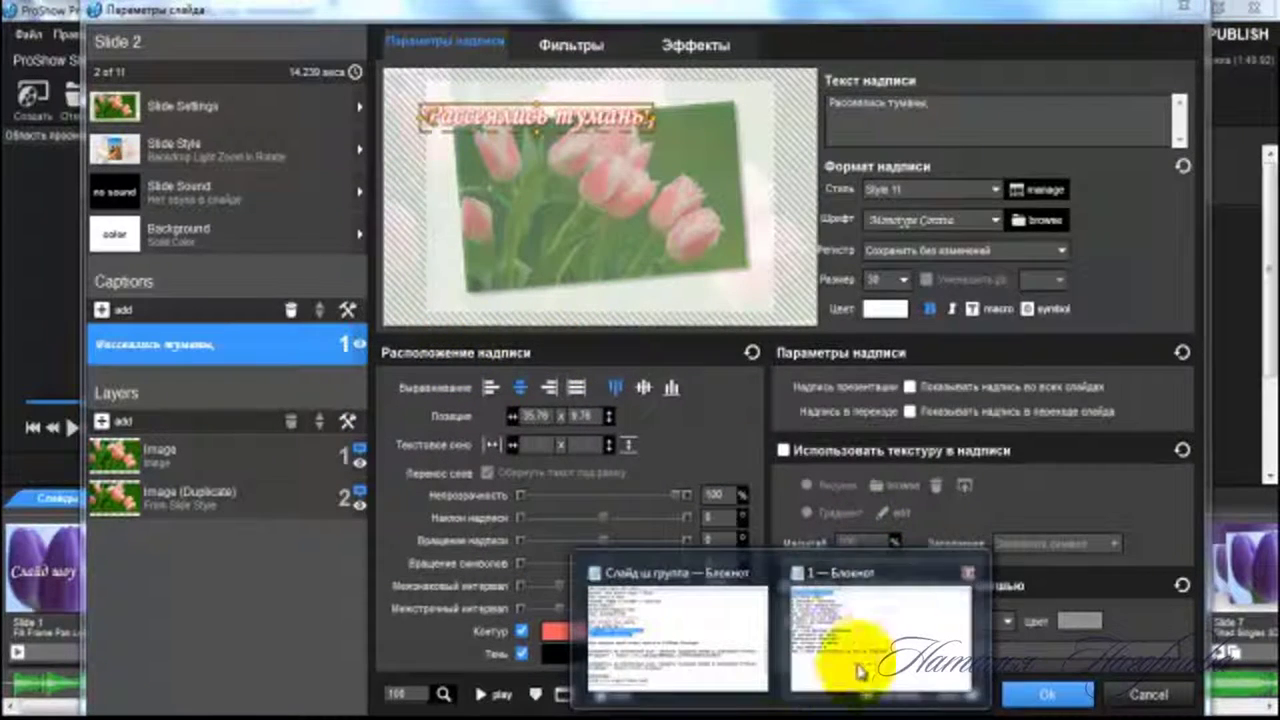
{"action": "left_click", "coordinate": [845, 655]}
{"action": "left_click_drag", "start_coordinate": [493, 239], "coordinate": [348, 240]}
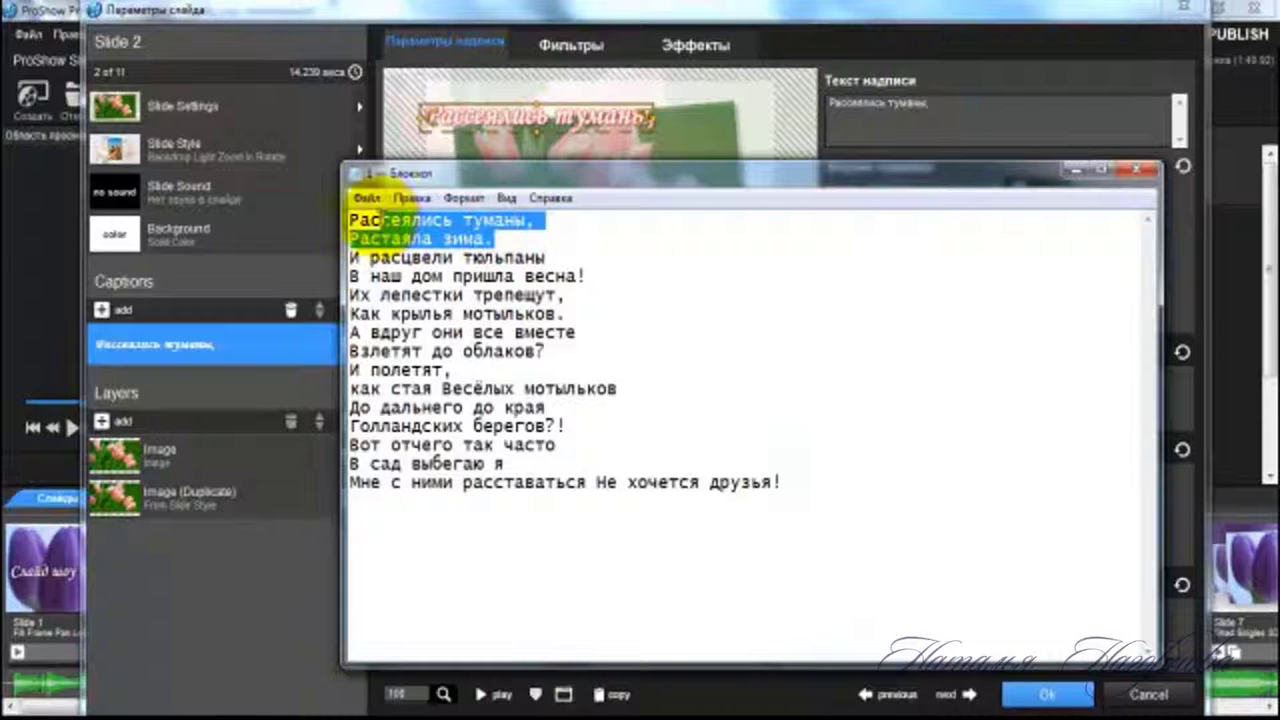
{"action": "right_click", "coordinate": [350, 241]}
{"action": "left_click", "coordinate": [410, 299]}
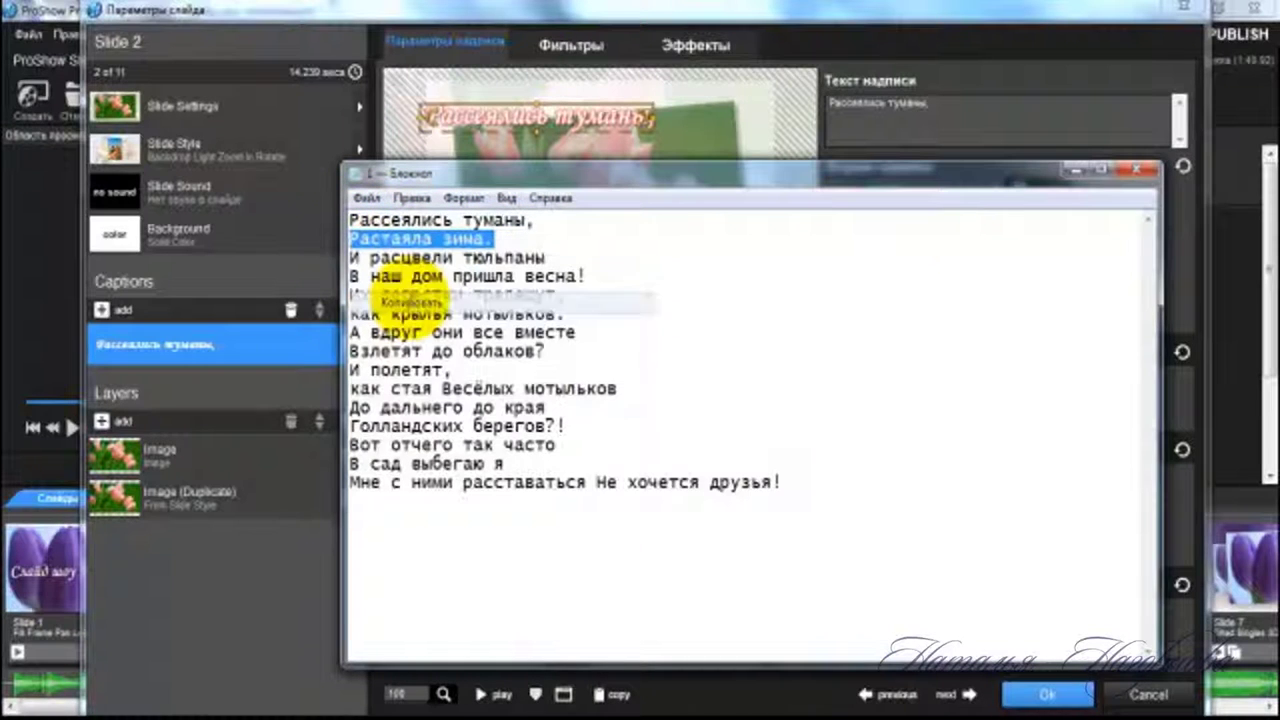
{"action": "left_click", "coordinate": [1068, 174]}
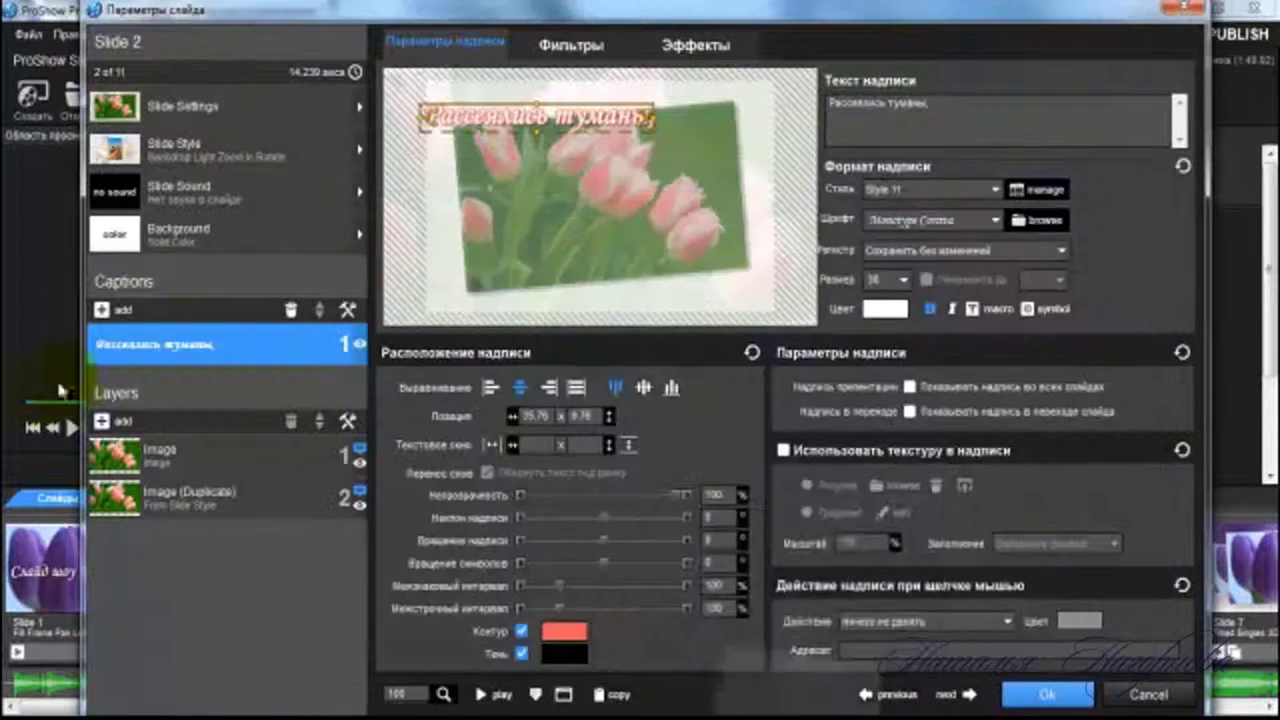
- Add «Растаяла зима.» as a new caption placed just below «Рассеялись туманы»
{"action": "left_click", "coordinate": [101, 310]}
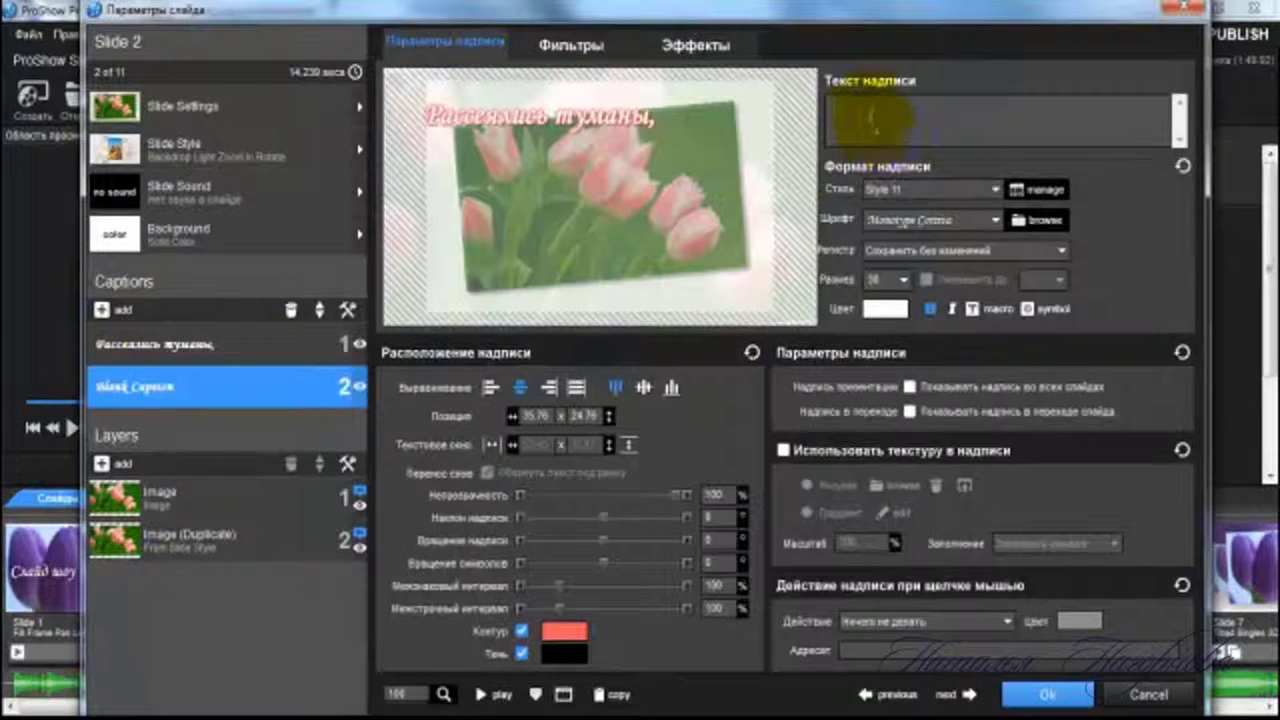
{"action": "right_click", "coordinate": [869, 112]}
{"action": "left_click", "coordinate": [922, 198]}
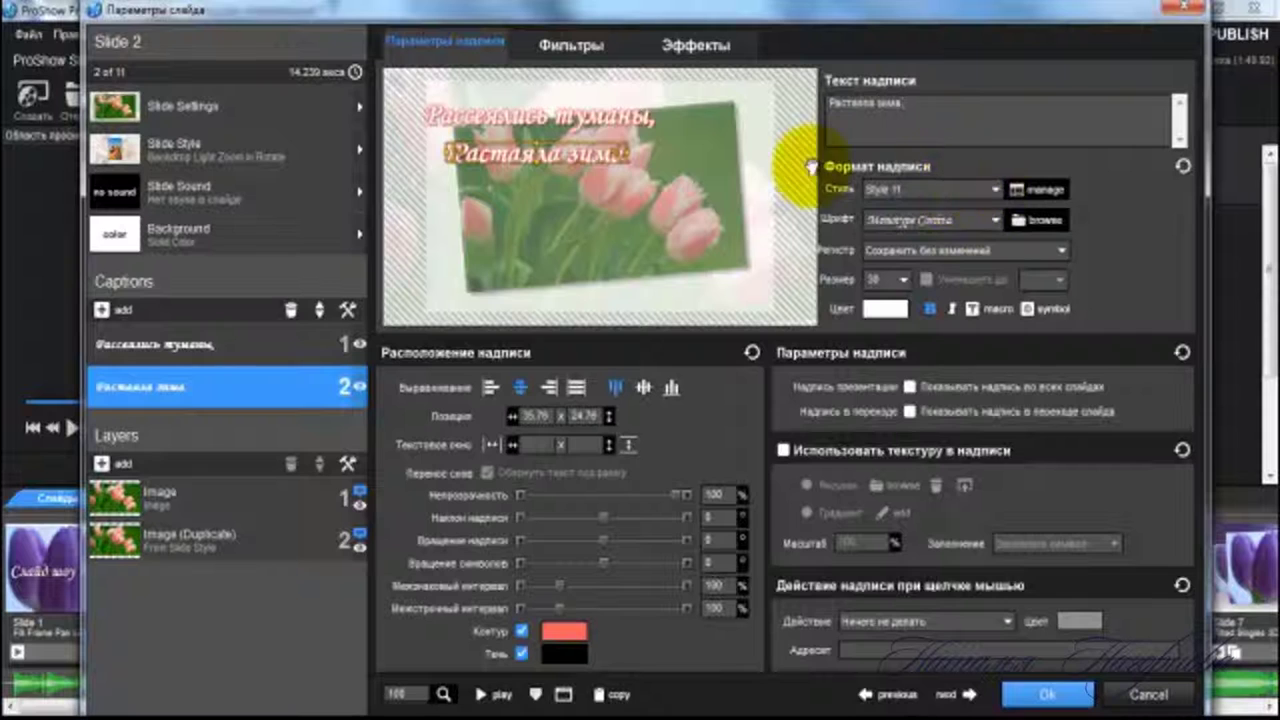
{"action": "left_click_drag", "start_coordinate": [540, 162], "coordinate": [522, 162]}
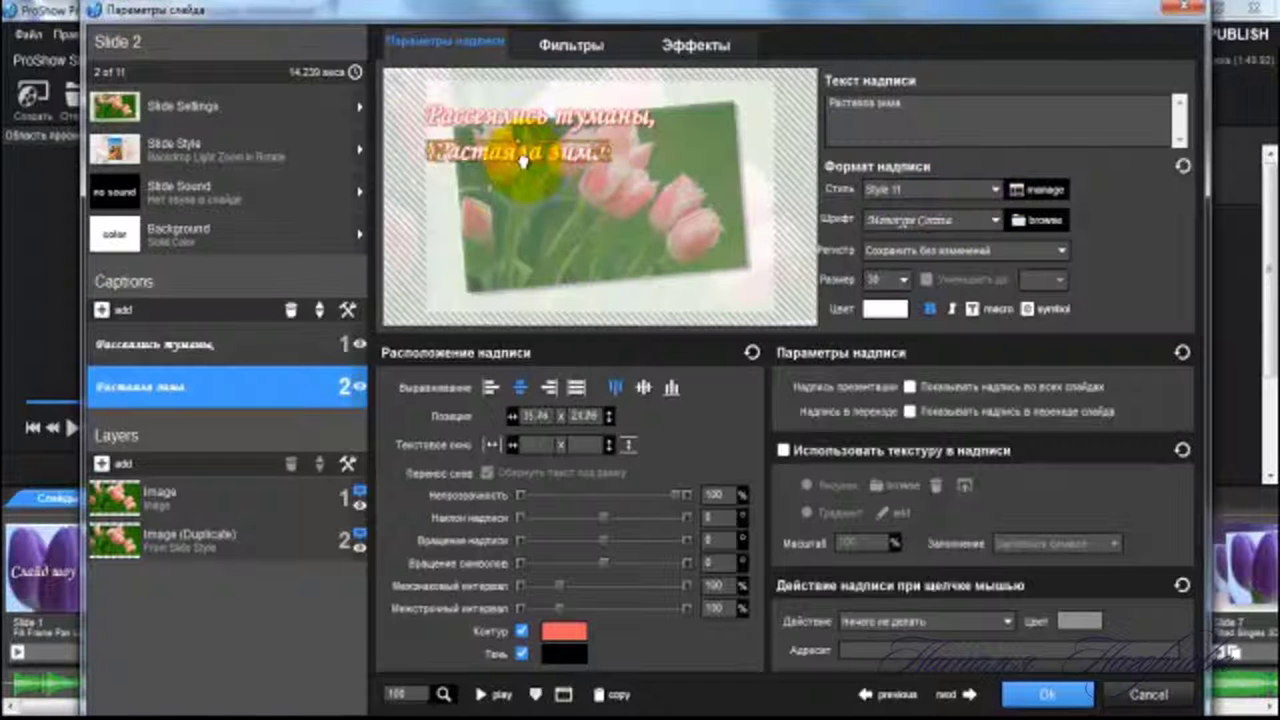
{"action": "right_click", "coordinate": [522, 162]}
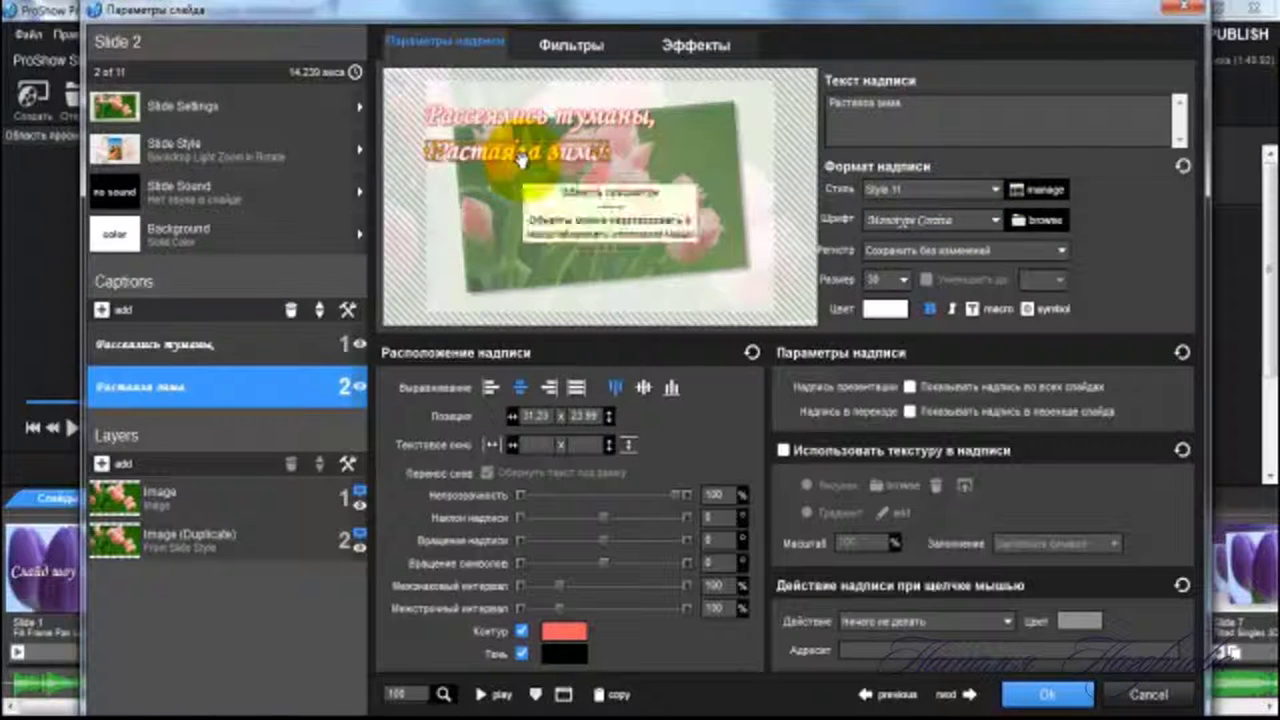
{"action": "left_click", "coordinate": [290, 343]}
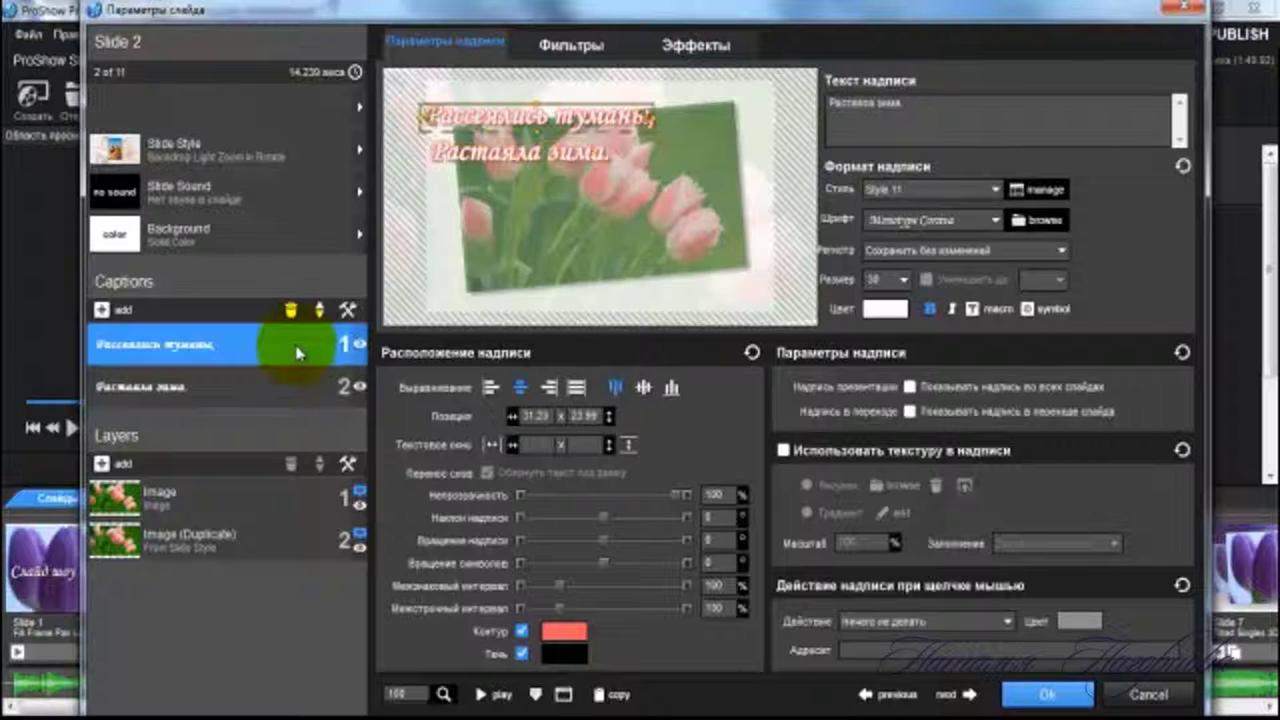
- Retime the first caption's keyframes: fly-in to about 2.26 s, fly-out to about 1.86 s
{"action": "left_click", "coordinate": [710, 45]}
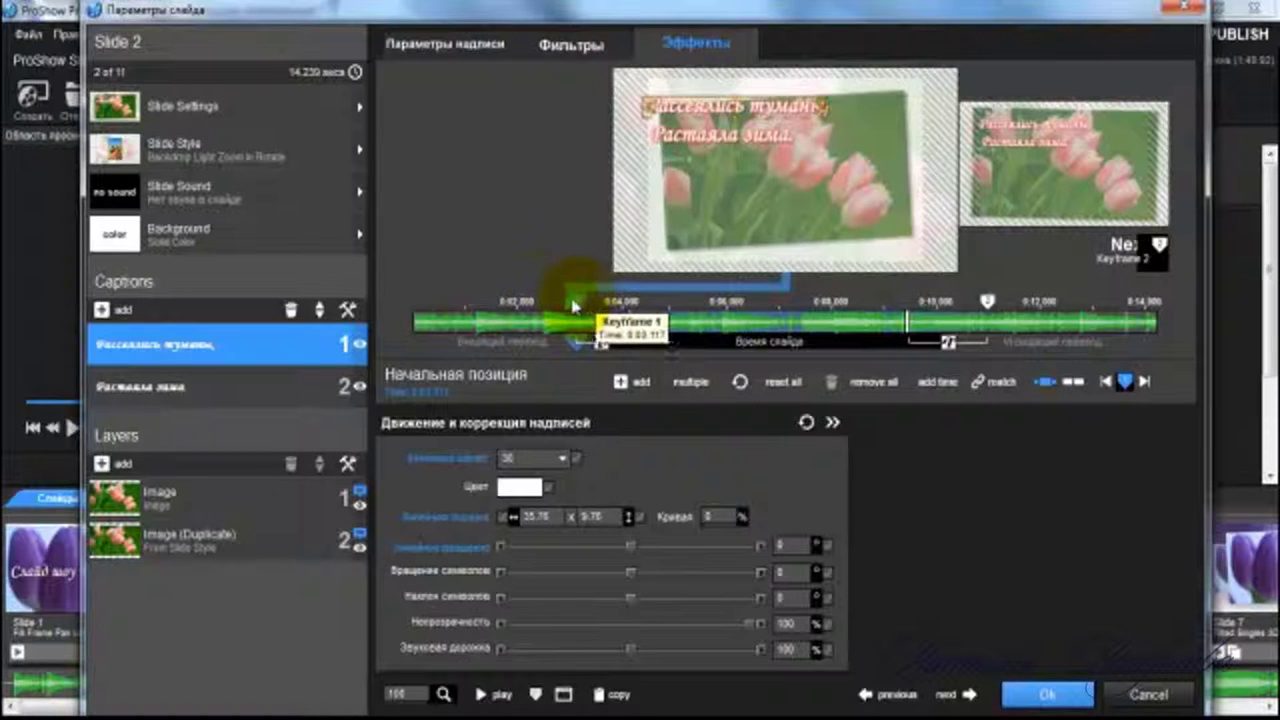
{"action": "left_click_drag", "start_coordinate": [574, 306], "coordinate": [513, 325]}
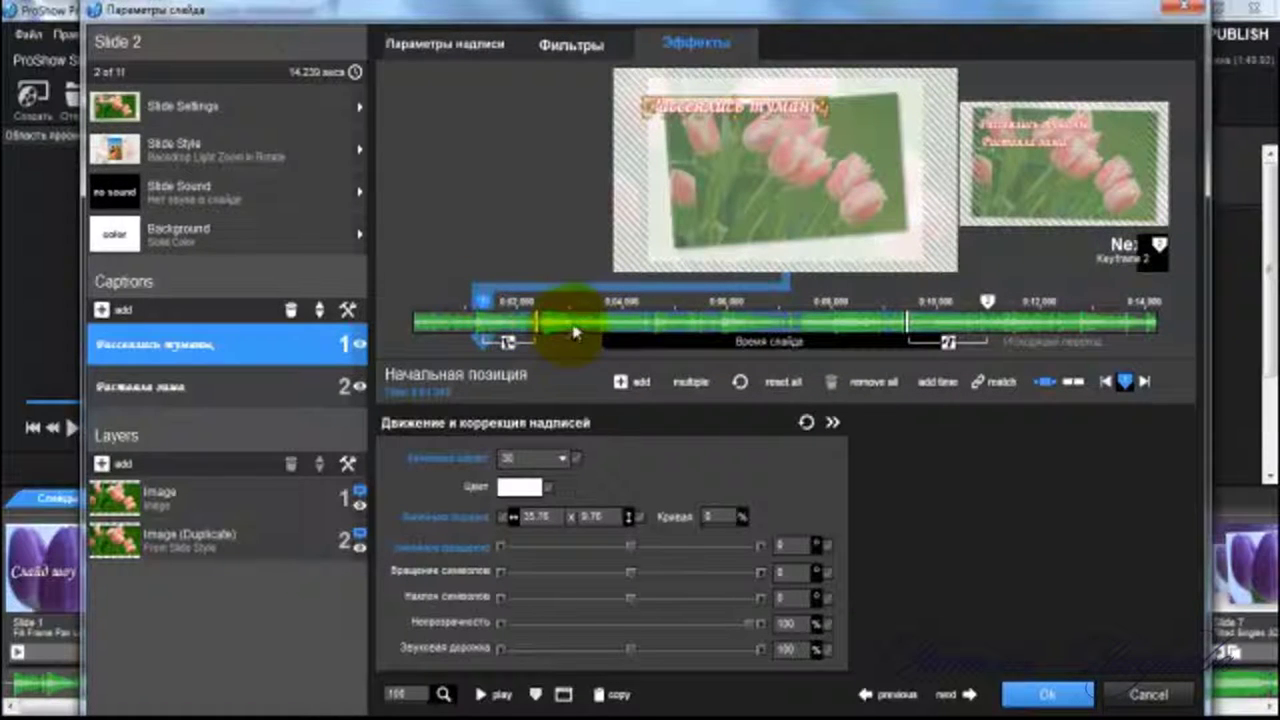
{"action": "mouse_move", "coordinate": [548, 325]}
{"action": "left_mouse_down"}
{"action": "mouse_move", "coordinate": [603, 337]}
{"action": "mouse_move", "coordinate": [607, 323]}
{"action": "left_mouse_up"}
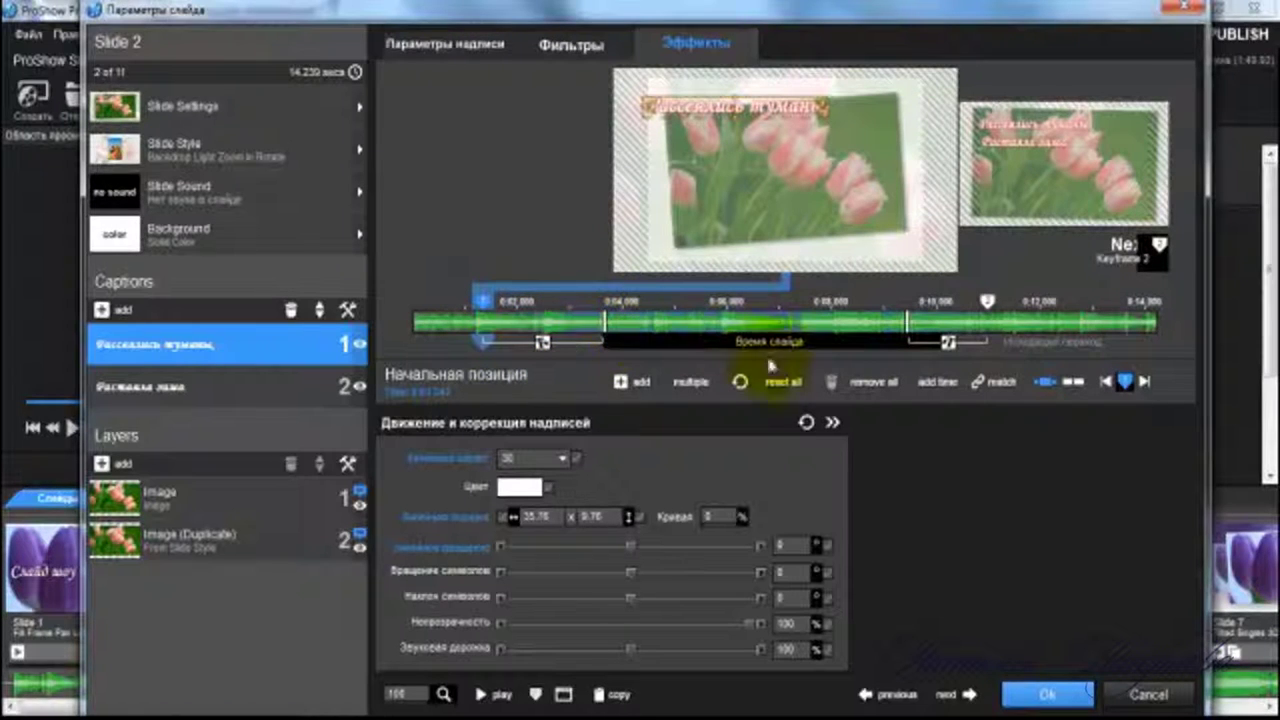
{"action": "left_click", "coordinate": [948, 346]}
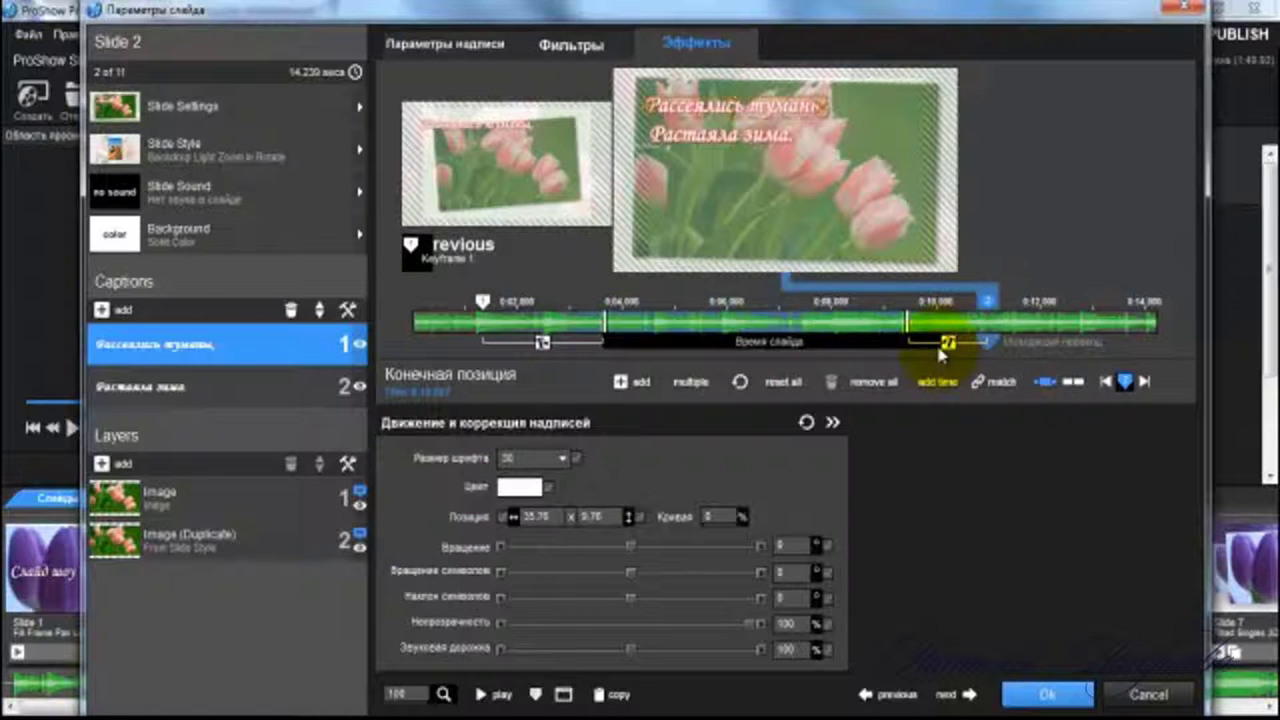
{"action": "left_click_drag", "start_coordinate": [950, 345], "coordinate": [969, 330]}
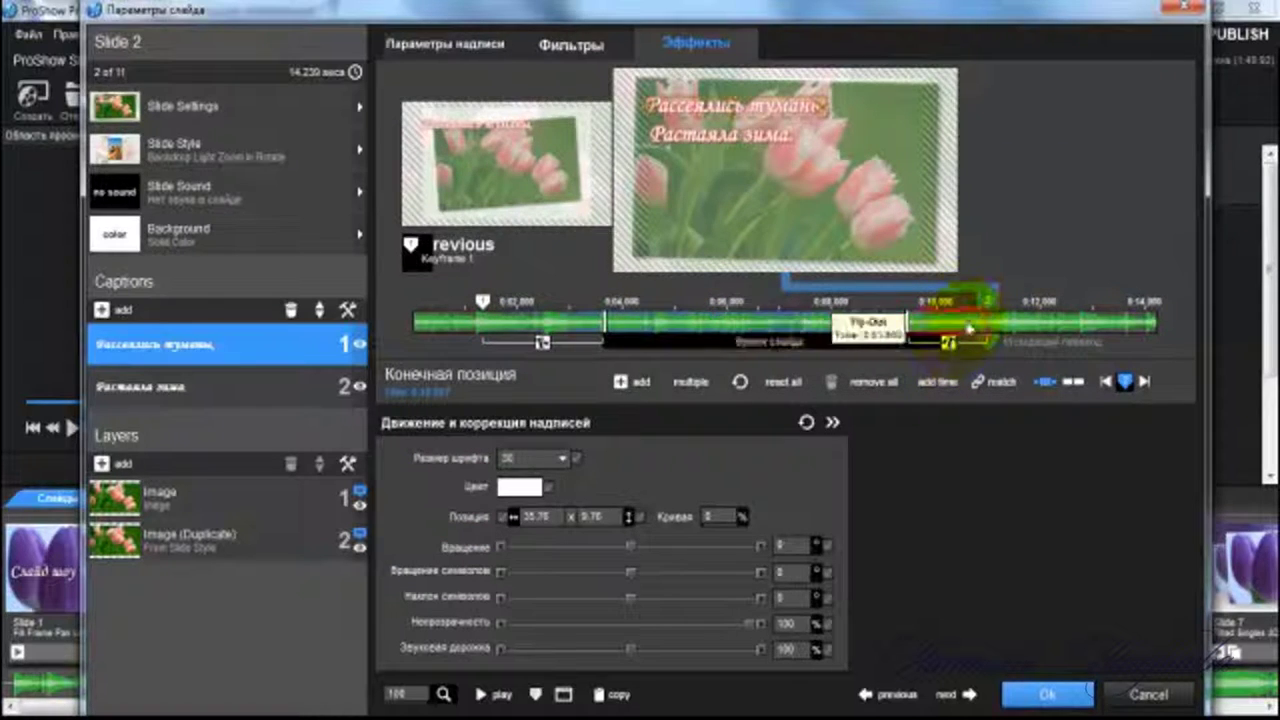
{"action": "left_click", "coordinate": [335, 387]}
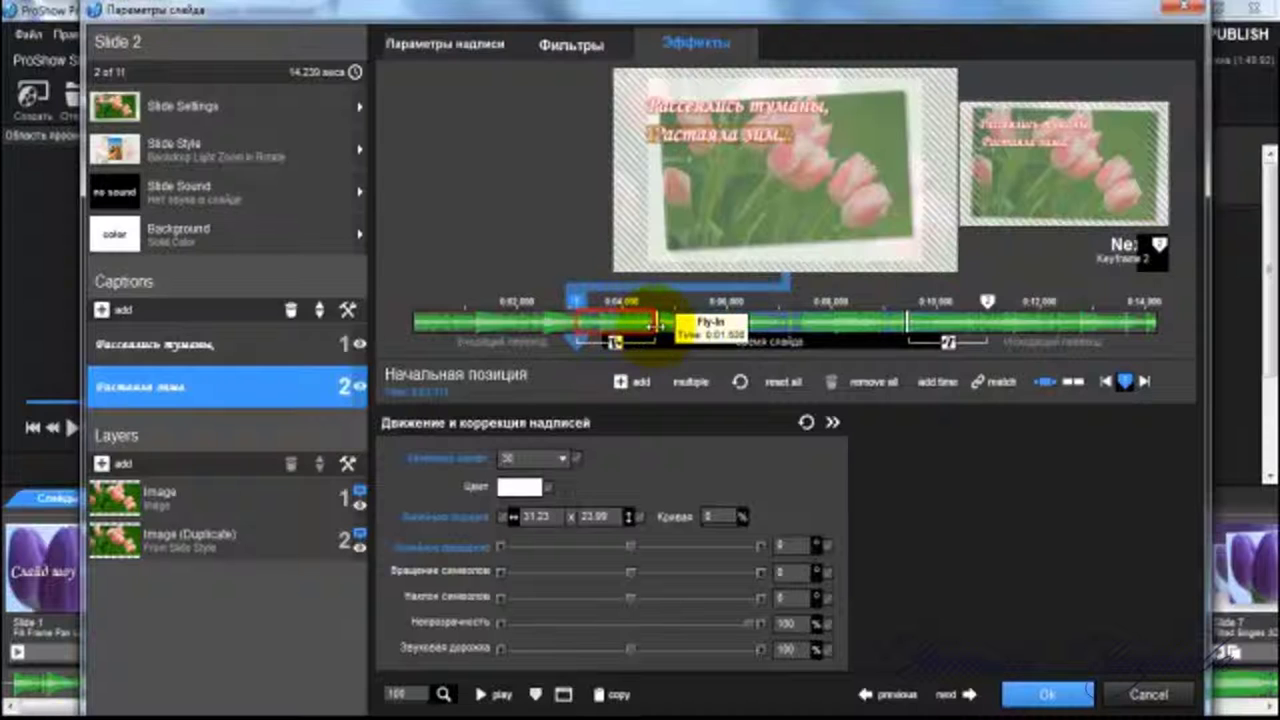
- Add «И расцвели тюльпаны» from Notepad as caption 3, placed under the second line
{"action": "left_click", "coordinate": [100, 313]}
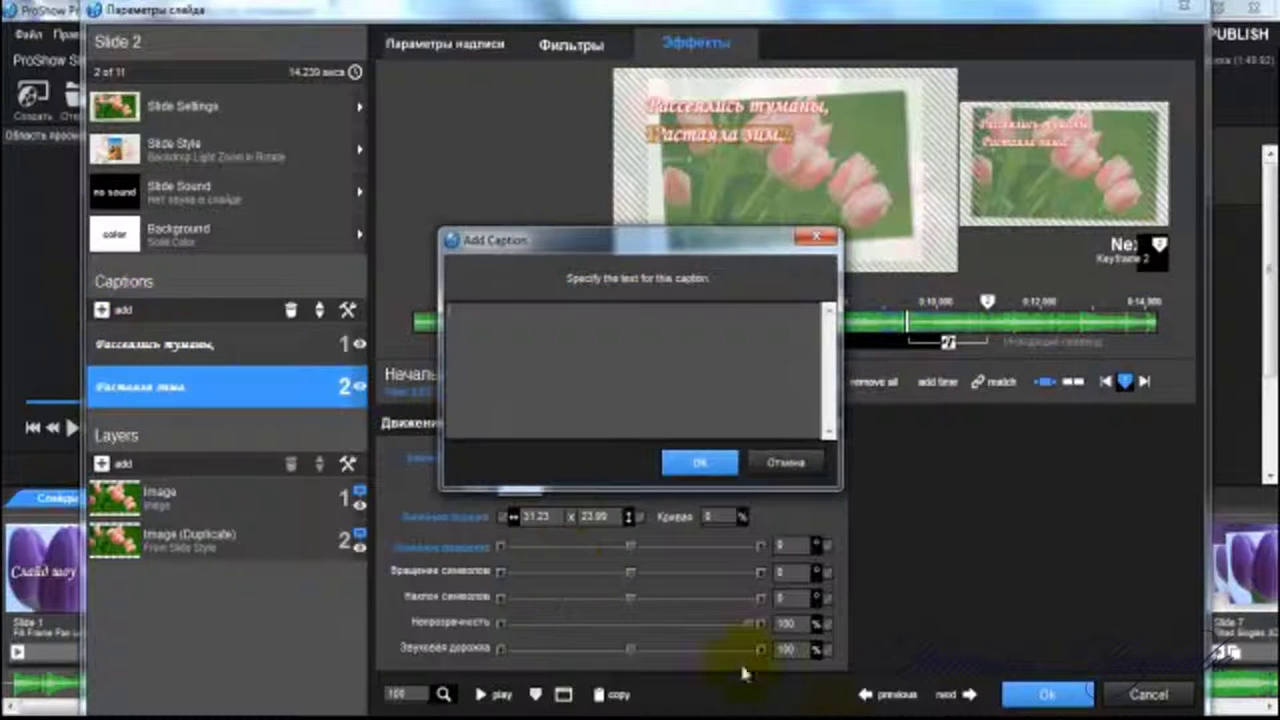
{"action": "mouse_move", "coordinate": [775, 710]}
{"action": "left_click", "coordinate": [860, 640]}
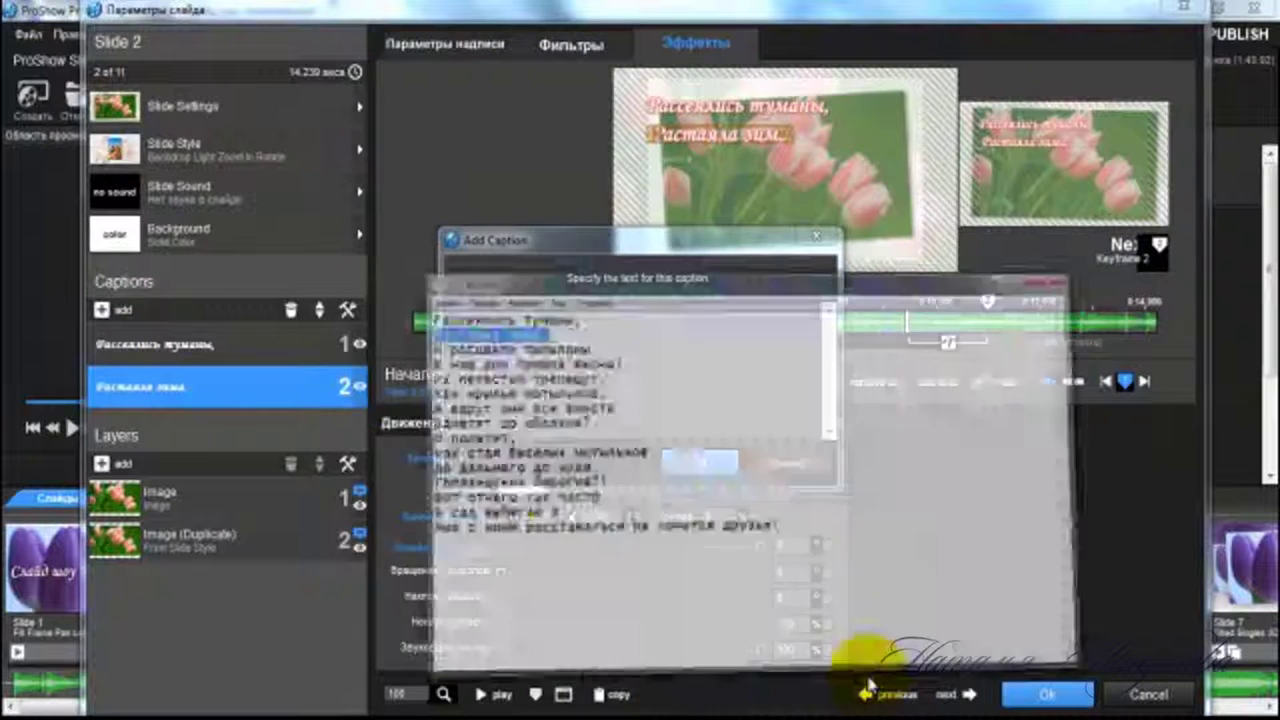
{"action": "left_click_drag", "start_coordinate": [545, 257], "coordinate": [362, 257]}
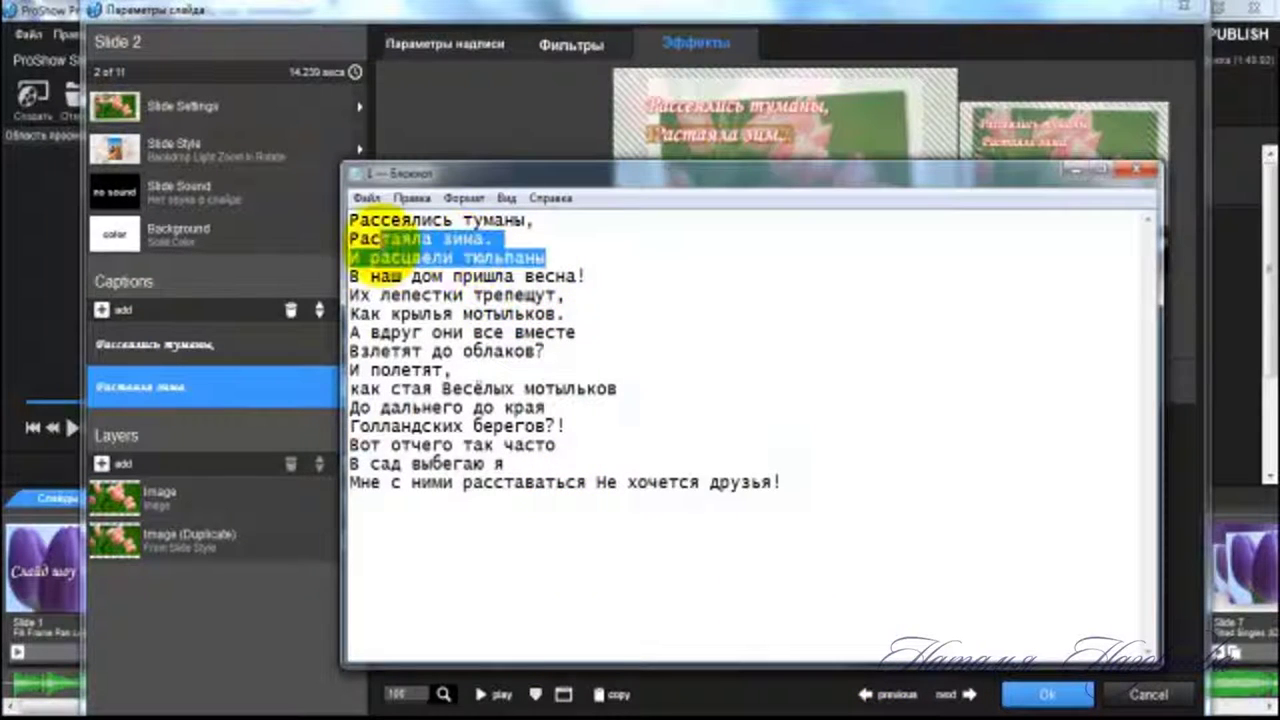
{"action": "right_click", "coordinate": [350, 257]}
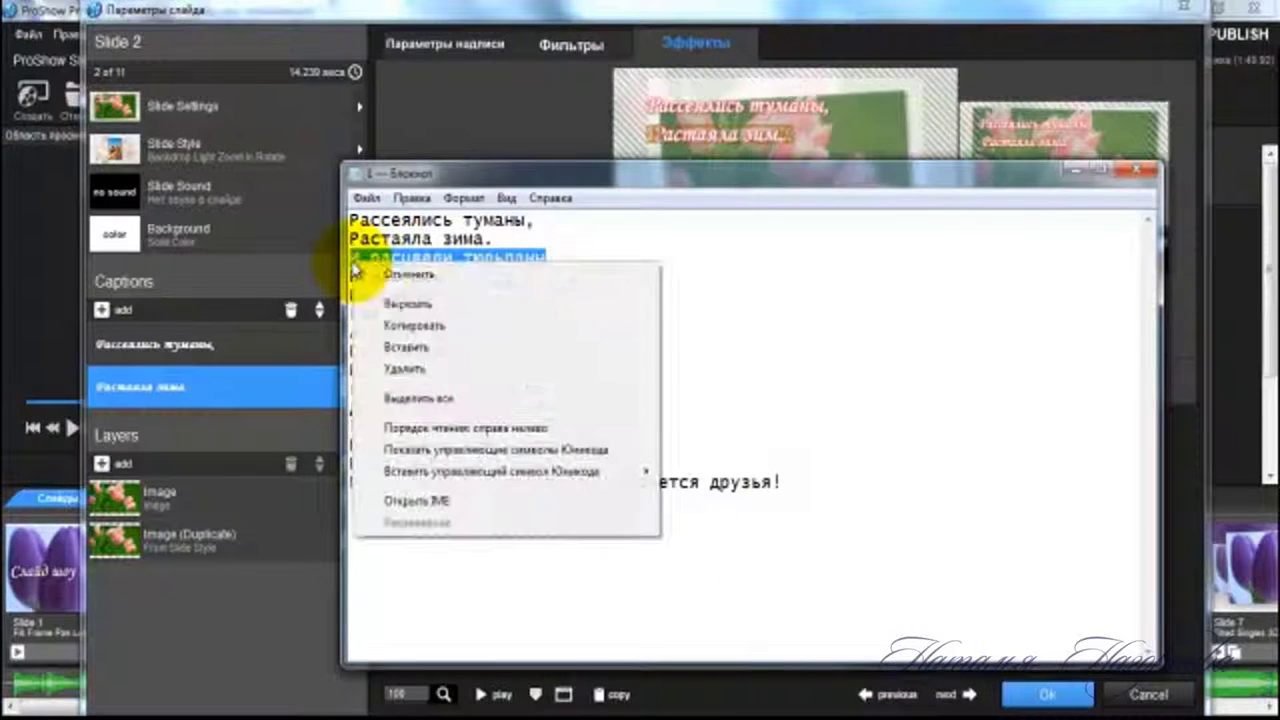
{"action": "left_click", "coordinate": [403, 322]}
{"action": "left_click", "coordinate": [1071, 171]}
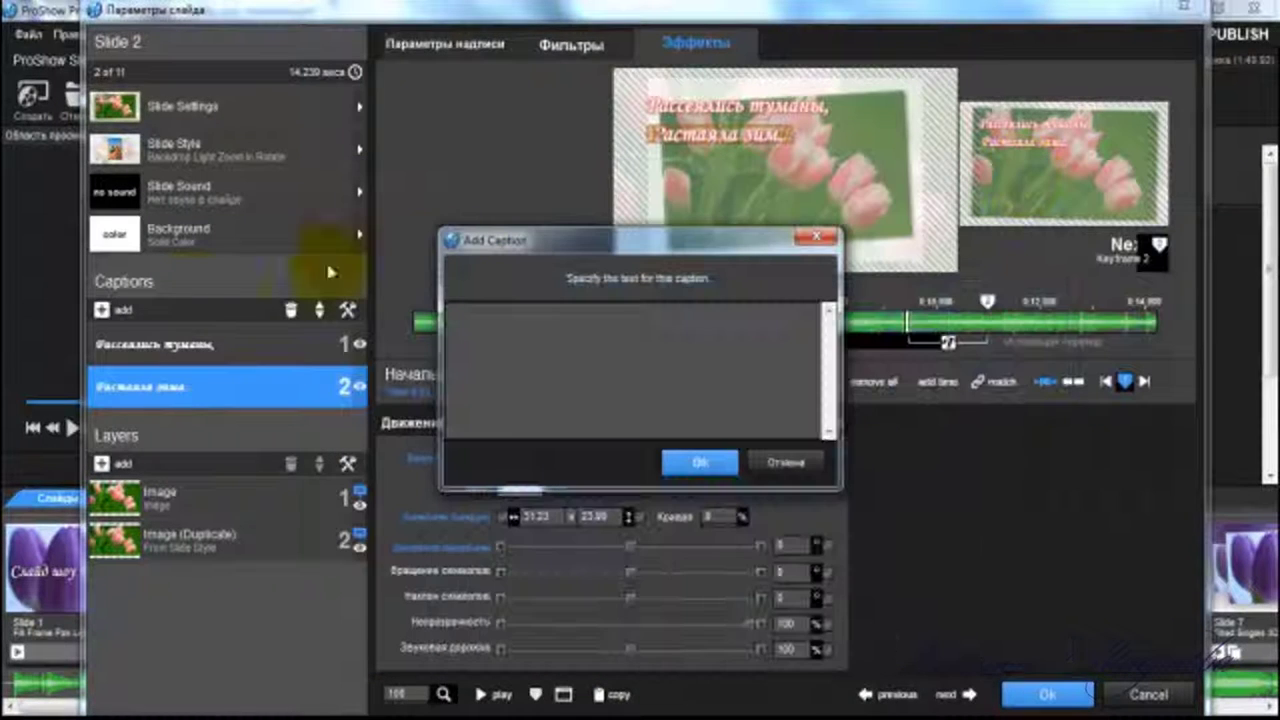
{"action": "right_click", "coordinate": [469, 337]}
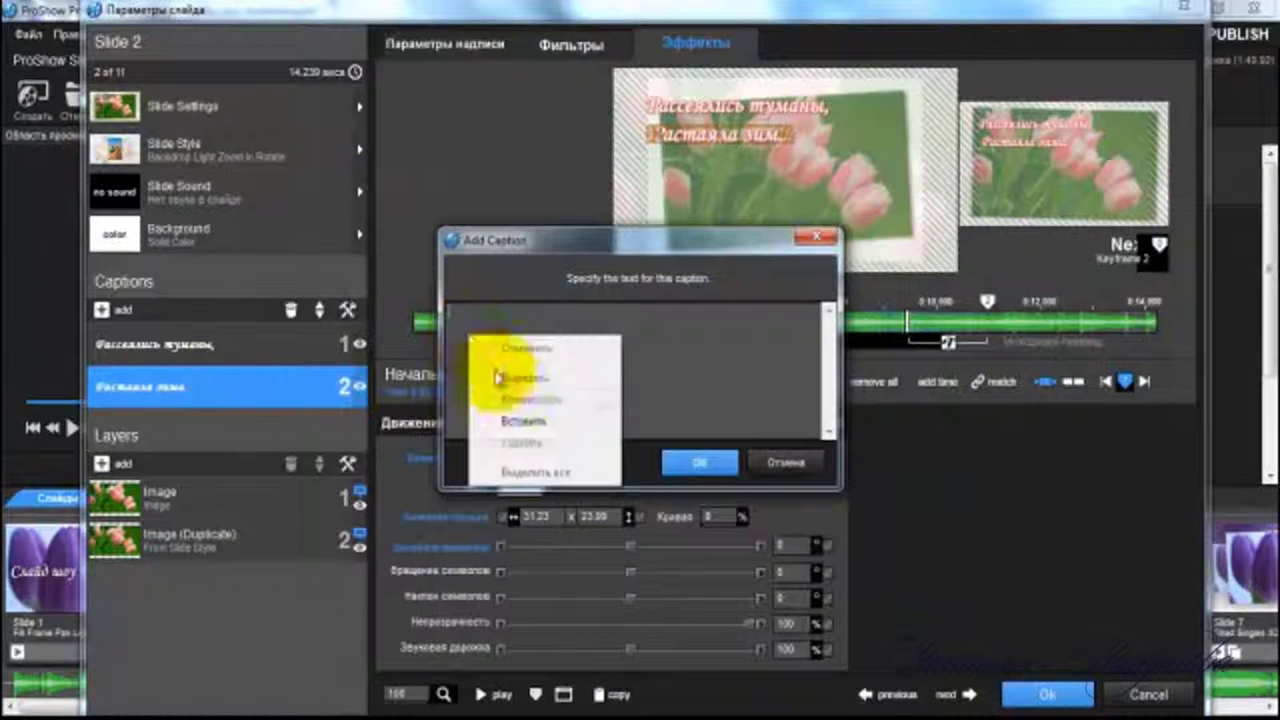
{"action": "left_click", "coordinate": [530, 423]}
{"action": "left_click", "coordinate": [702, 477]}
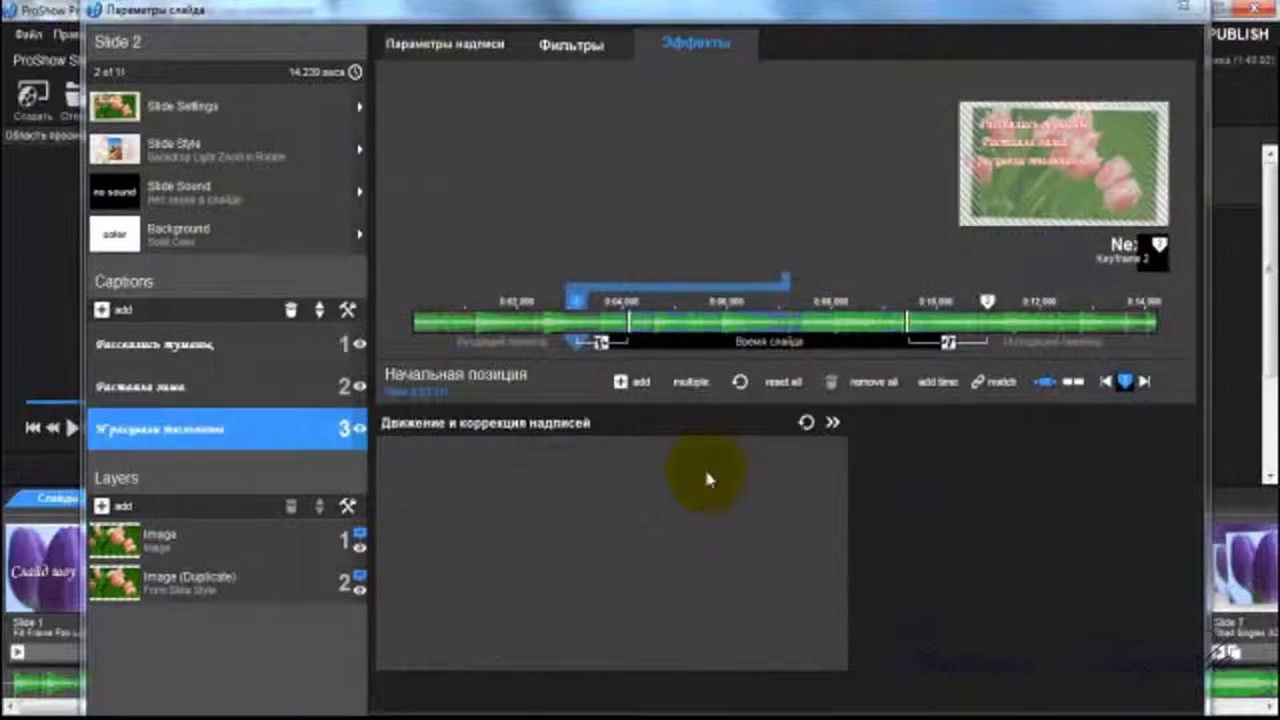
{"action": "left_click", "coordinate": [430, 45]}
{"action": "left_click", "coordinate": [546, 205]}
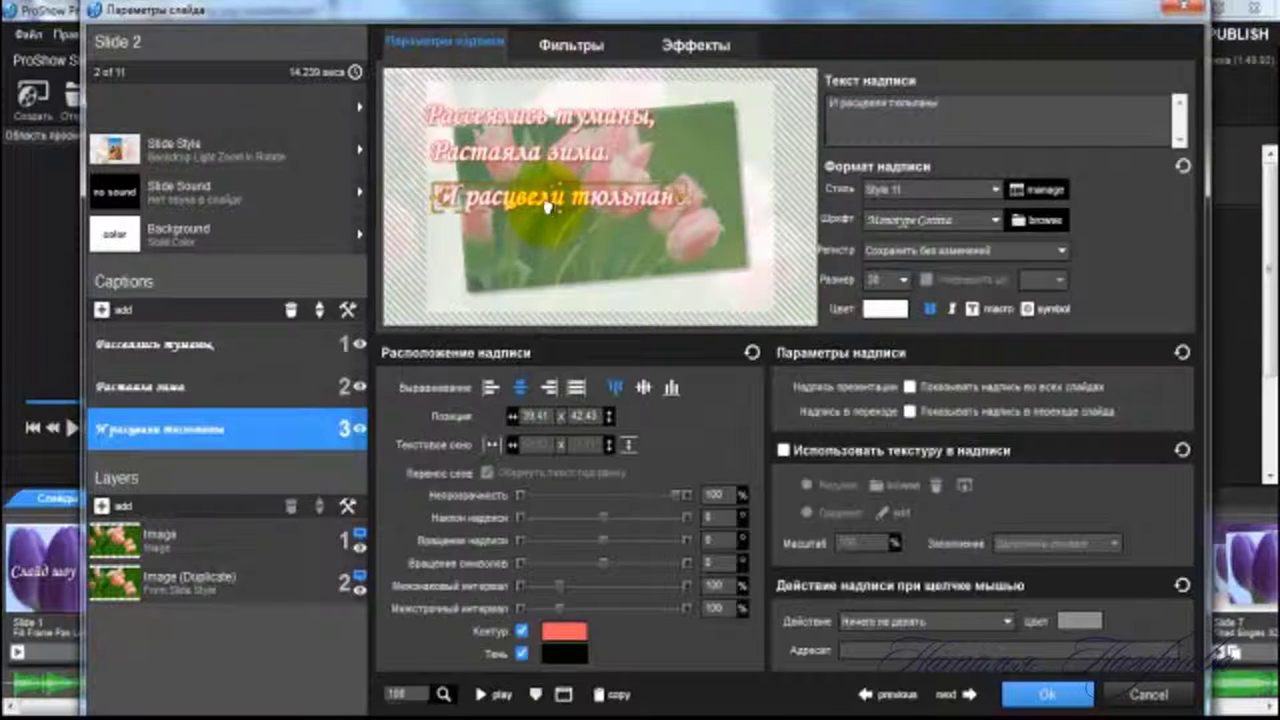
{"action": "left_click_drag", "start_coordinate": [546, 205], "coordinate": [542, 204]}
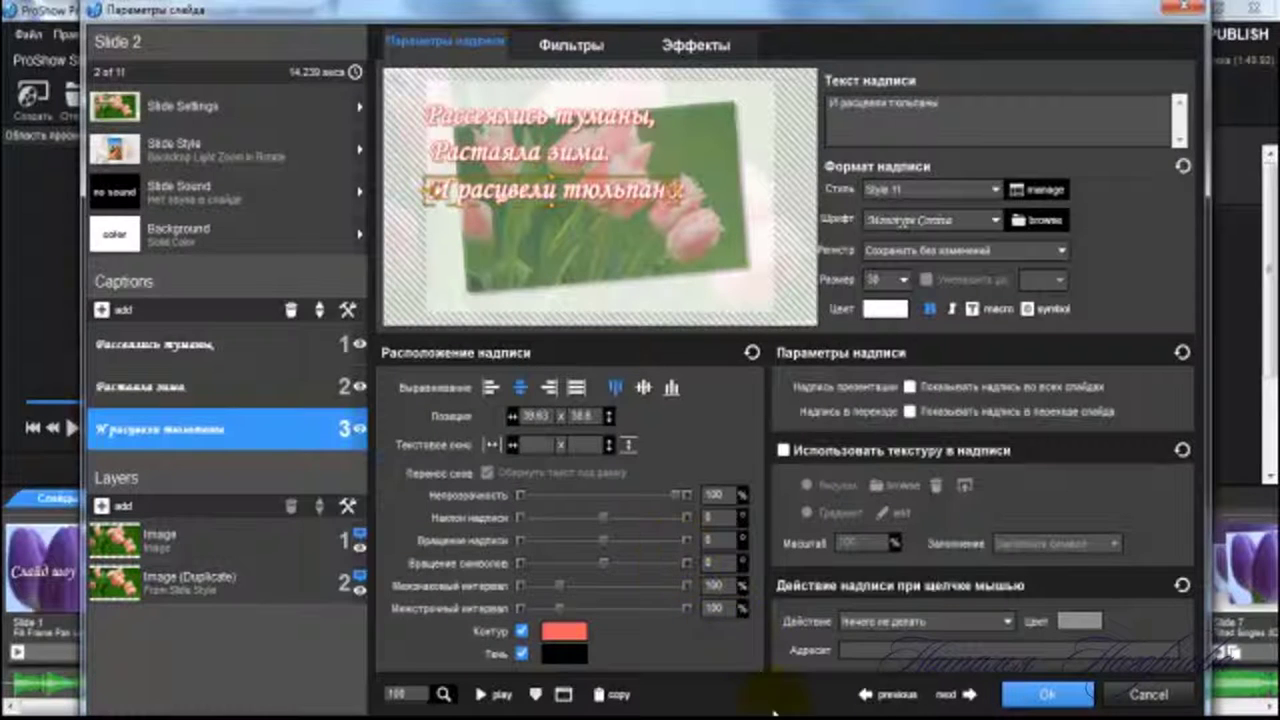
- Add «В наш дом пришла весна!» as caption 4 and align it beneath caption 3
{"action": "mouse_move", "coordinate": [775, 712]}
{"action": "left_click", "coordinate": [832, 645]}
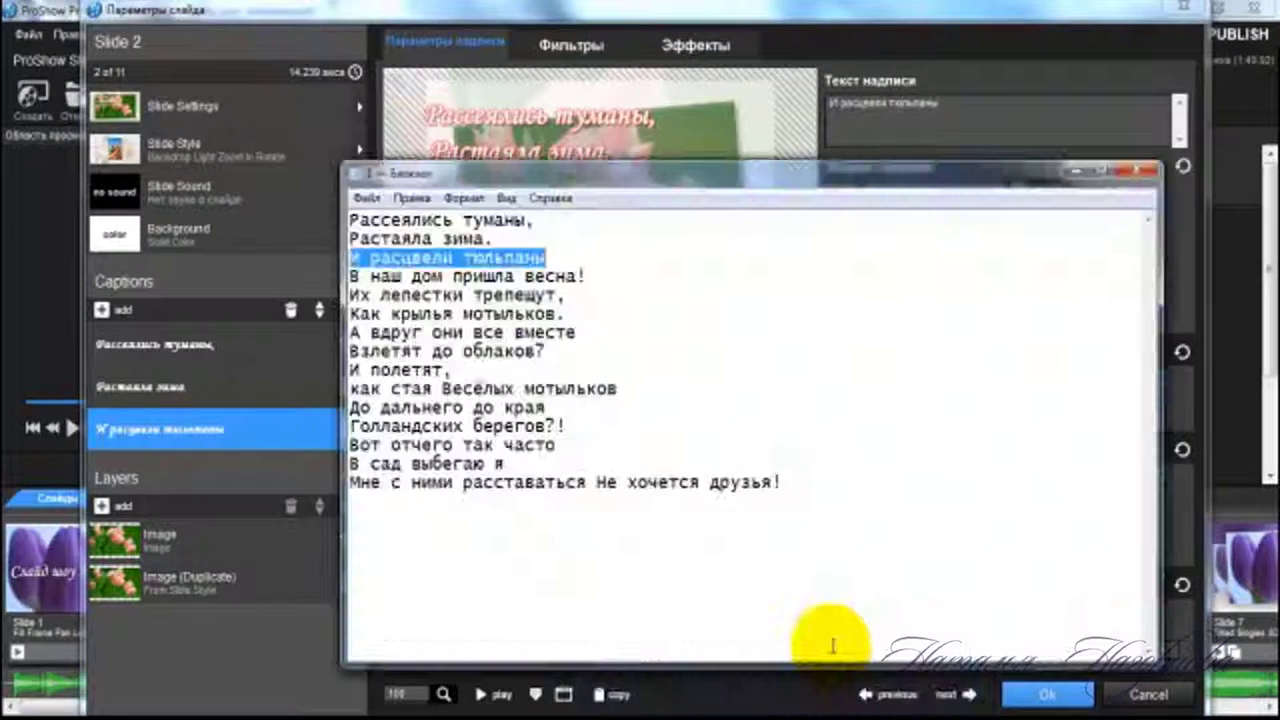
{"action": "left_click_drag", "start_coordinate": [597, 276], "coordinate": [352, 277]}
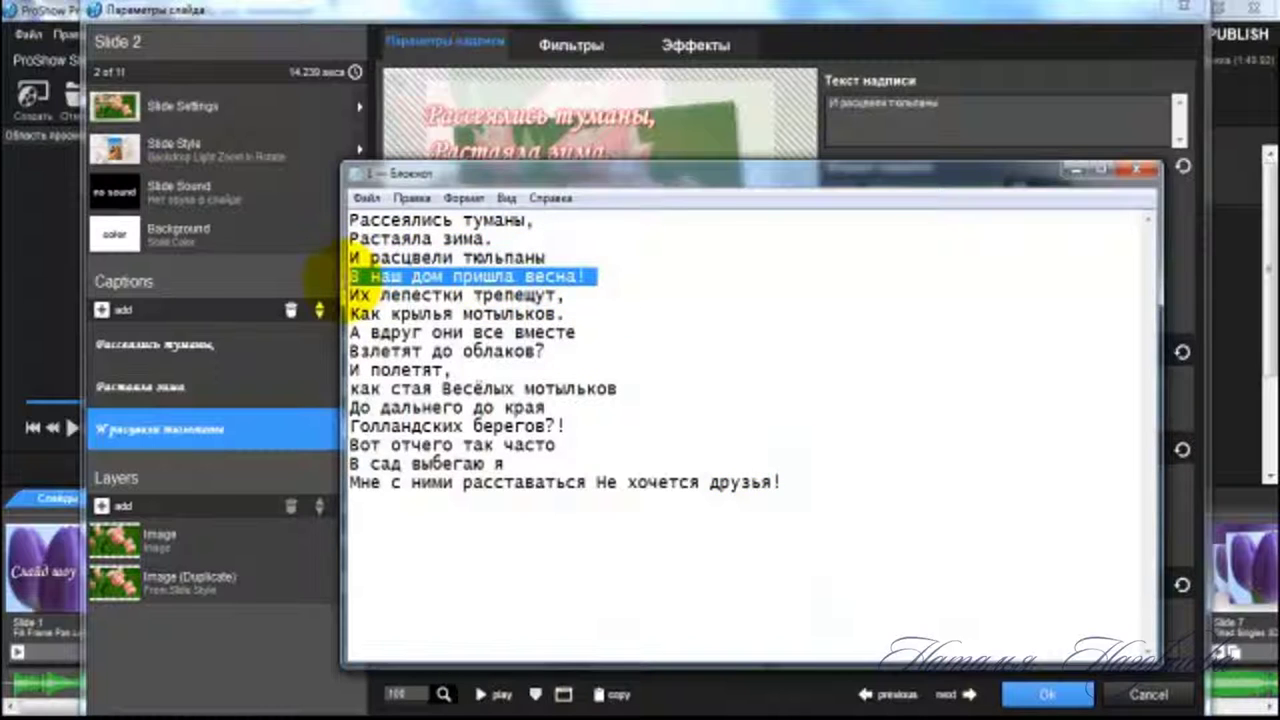
{"action": "right_click", "coordinate": [360, 279]}
{"action": "left_click", "coordinate": [419, 345]}
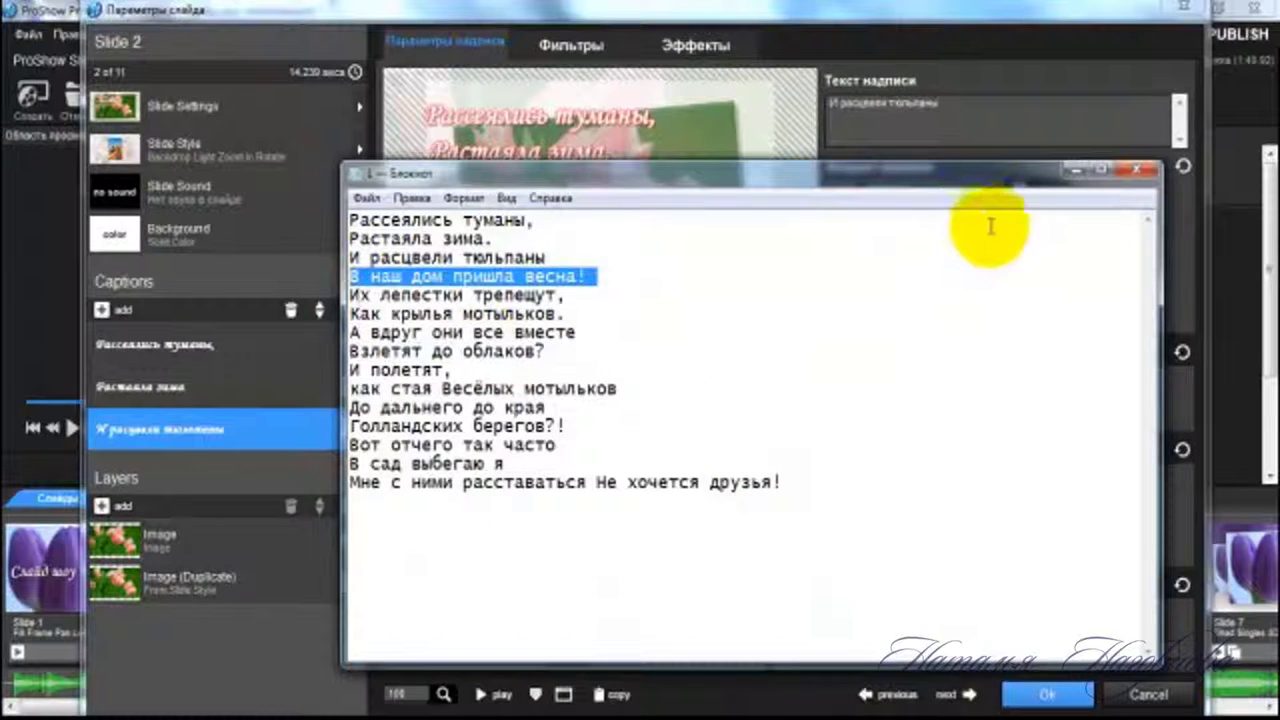
{"action": "left_click", "coordinate": [1076, 171]}
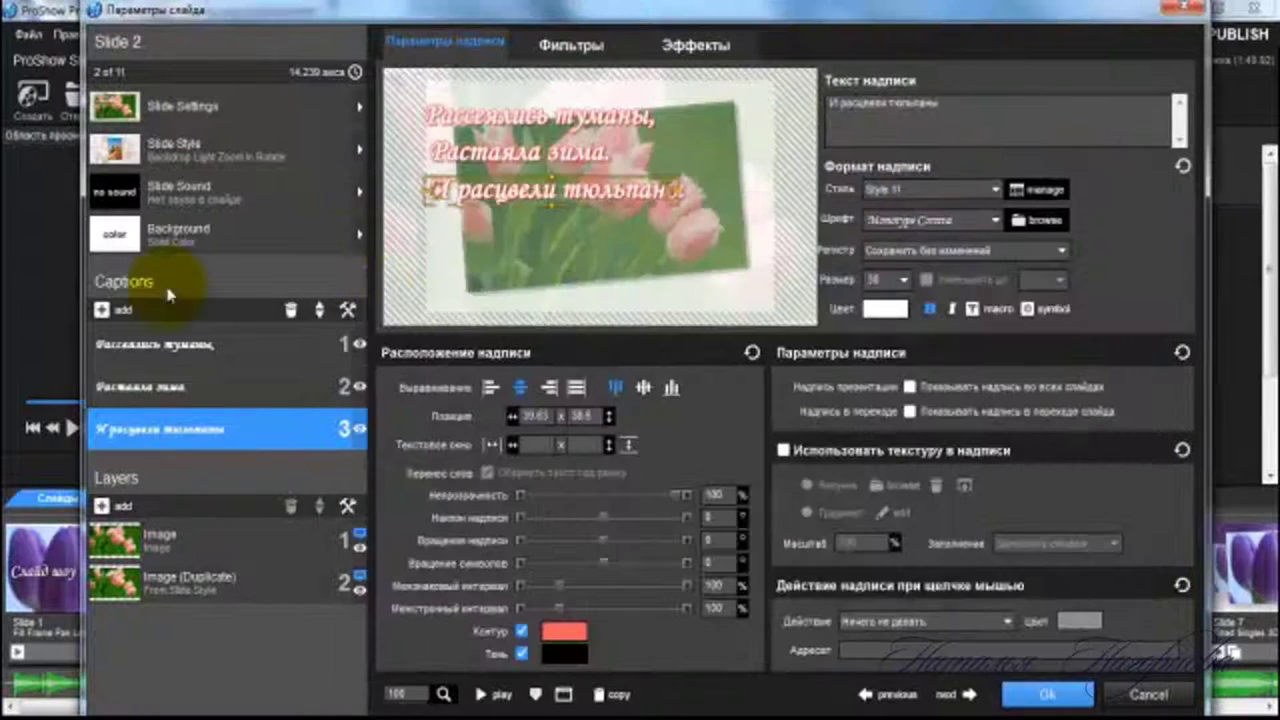
{"action": "left_click", "coordinate": [102, 311]}
{"action": "right_click", "coordinate": [856, 123]}
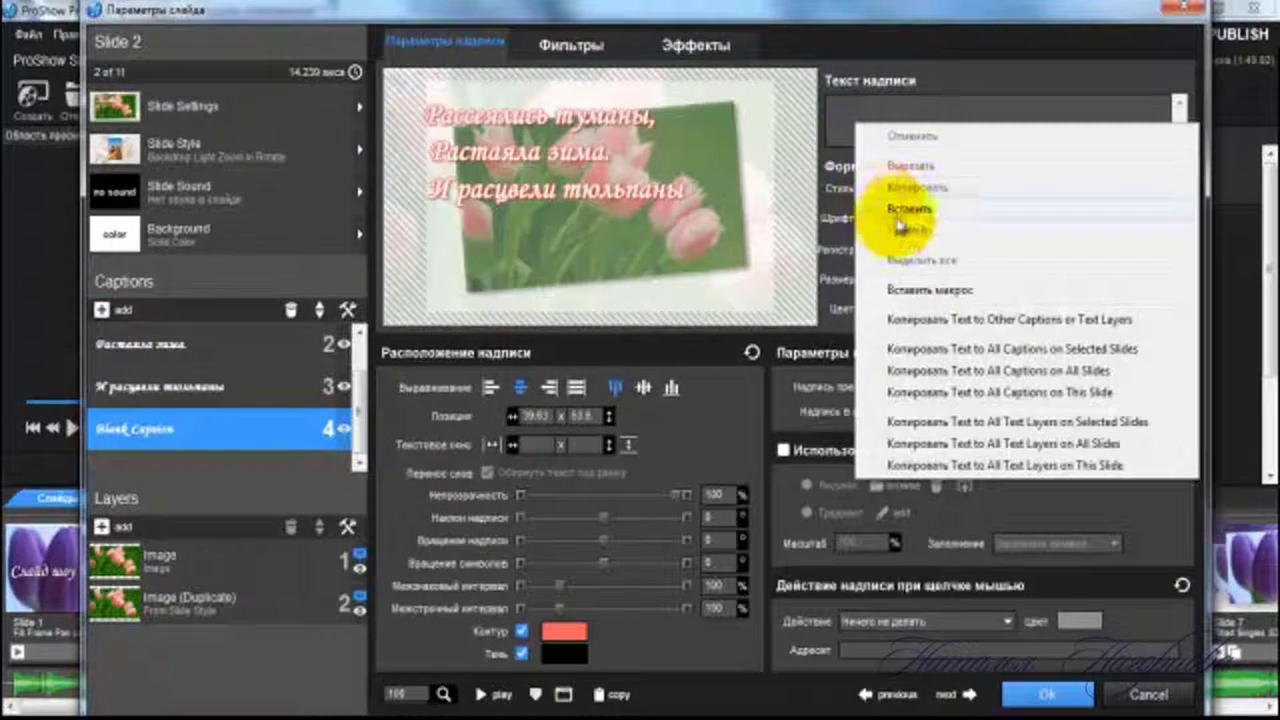
{"action": "left_click", "coordinate": [899, 215]}
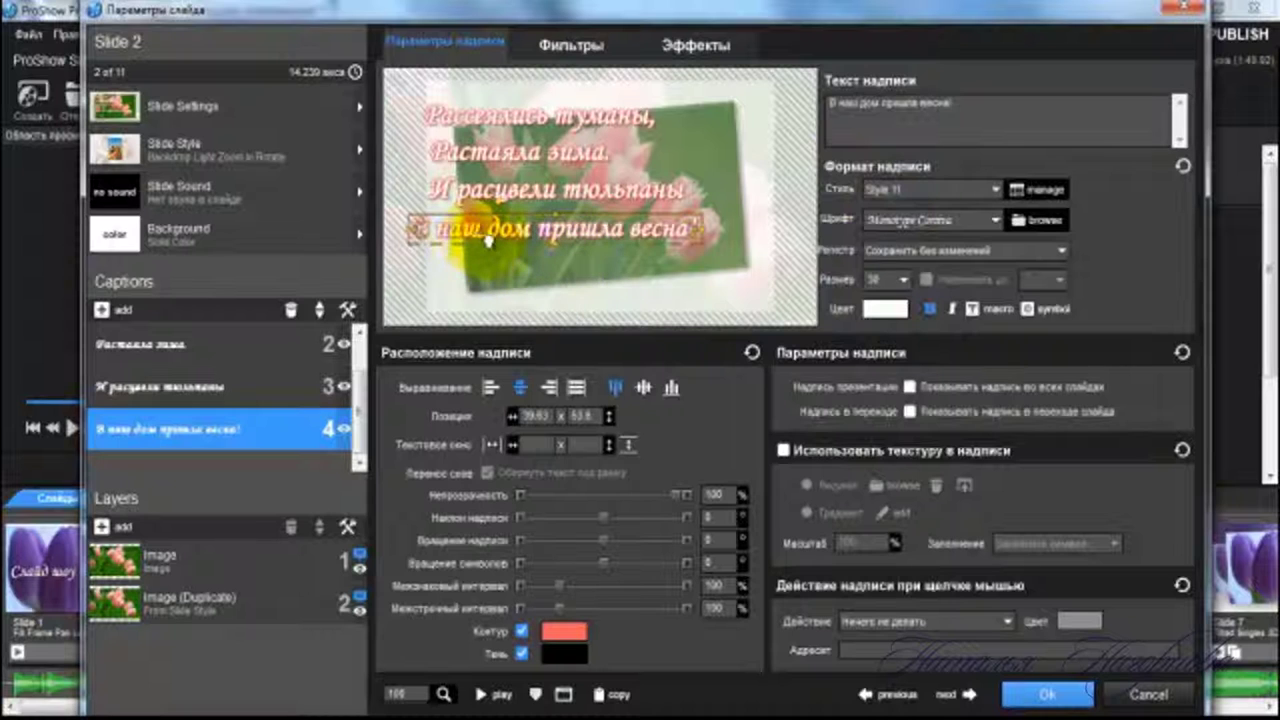
{"action": "left_click_drag", "start_coordinate": [489, 240], "coordinate": [497, 238]}
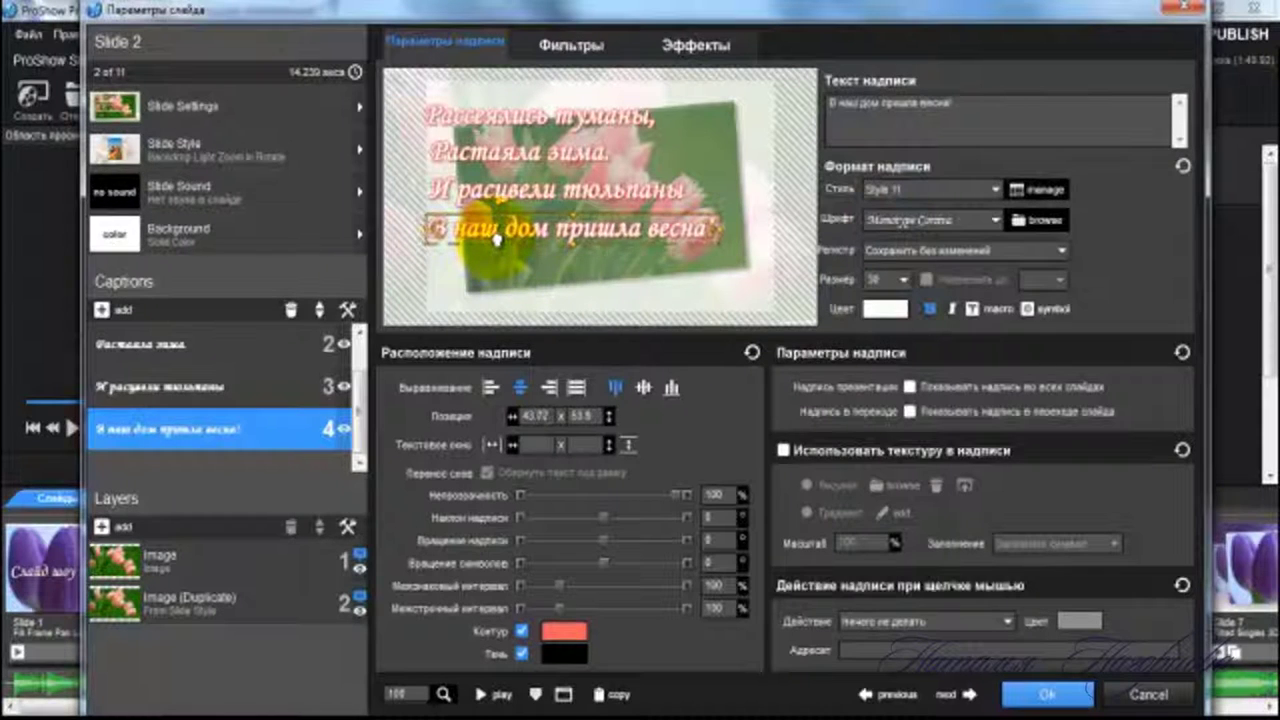
- On the Effects timeline, copy the first keyframe's settings to the next for captions 1 and 2
{"action": "left_click", "coordinate": [683, 50]}
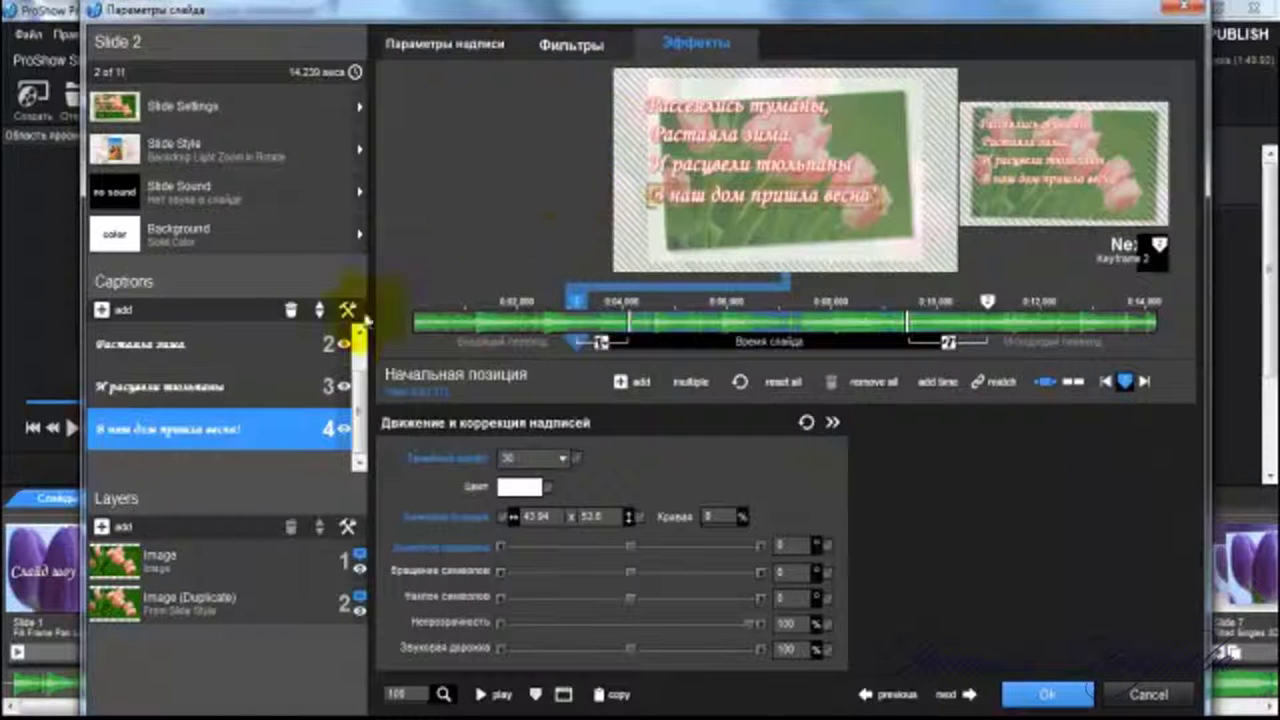
{"action": "left_click_drag", "start_coordinate": [360, 397], "coordinate": [248, 360]}
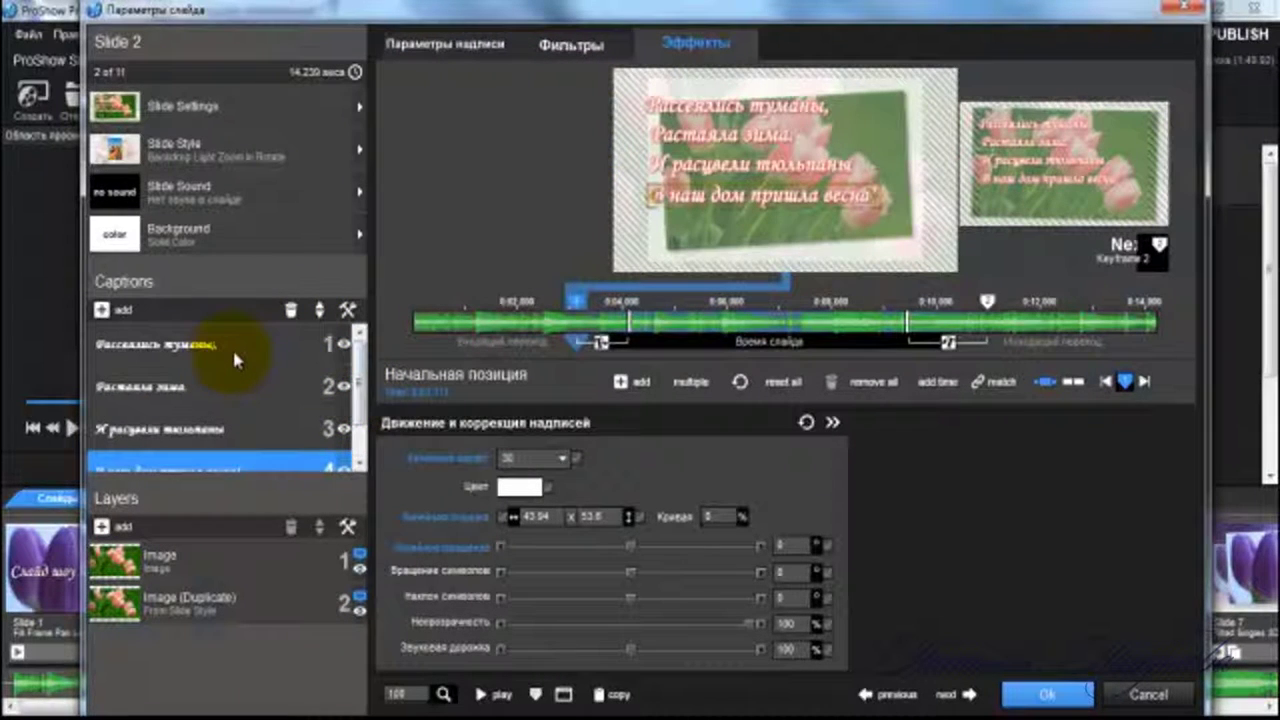
{"action": "left_click", "coordinate": [242, 341]}
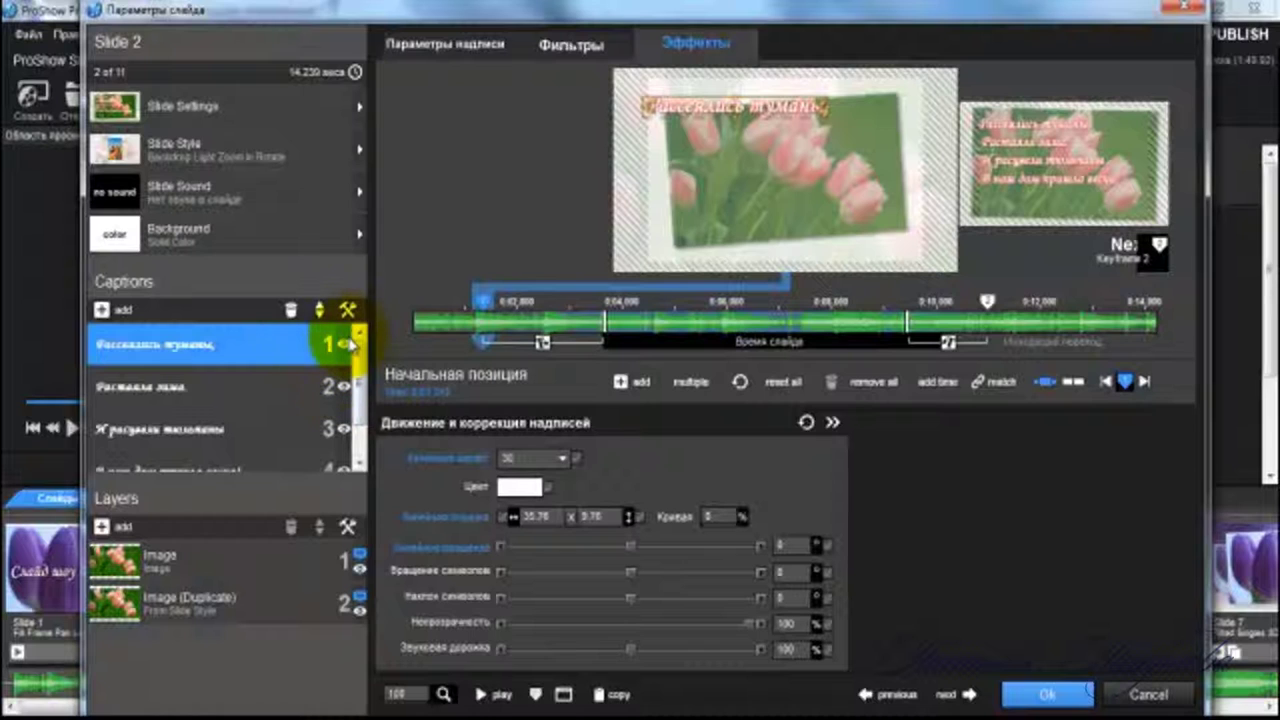
{"action": "right_click", "coordinate": [485, 310]}
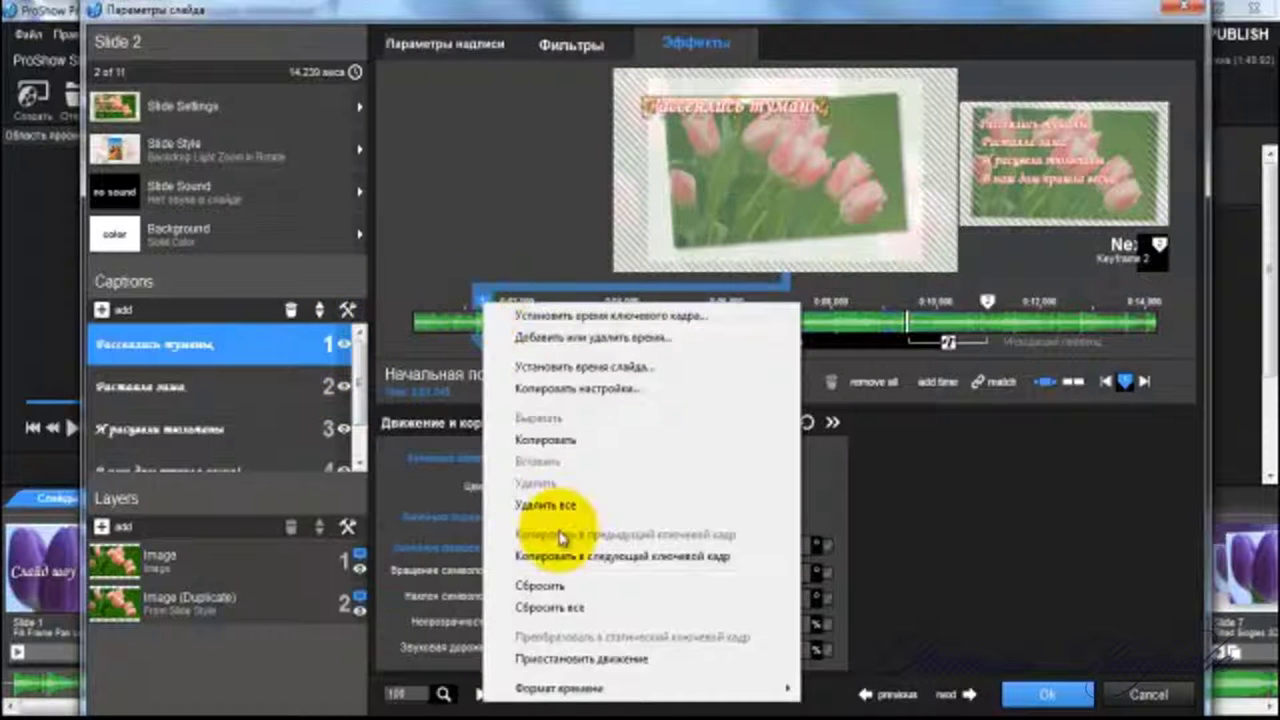
{"action": "left_click", "coordinate": [592, 562]}
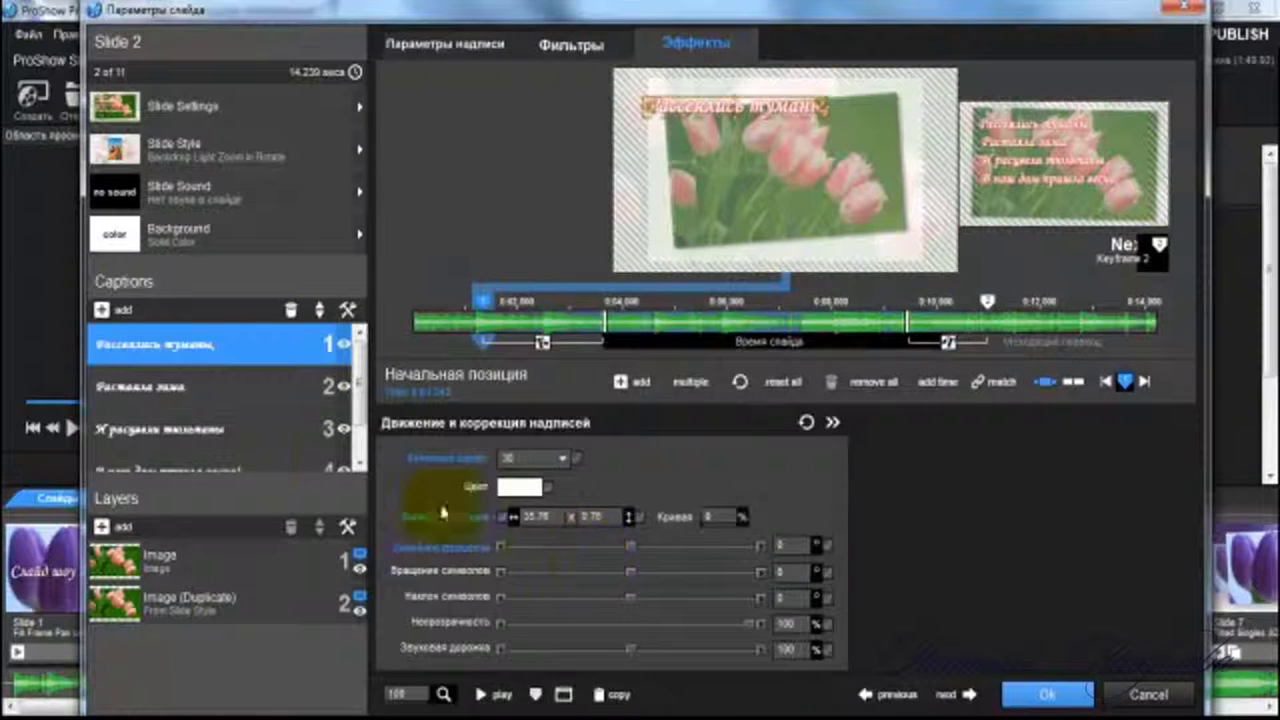
{"action": "left_click", "coordinate": [254, 402]}
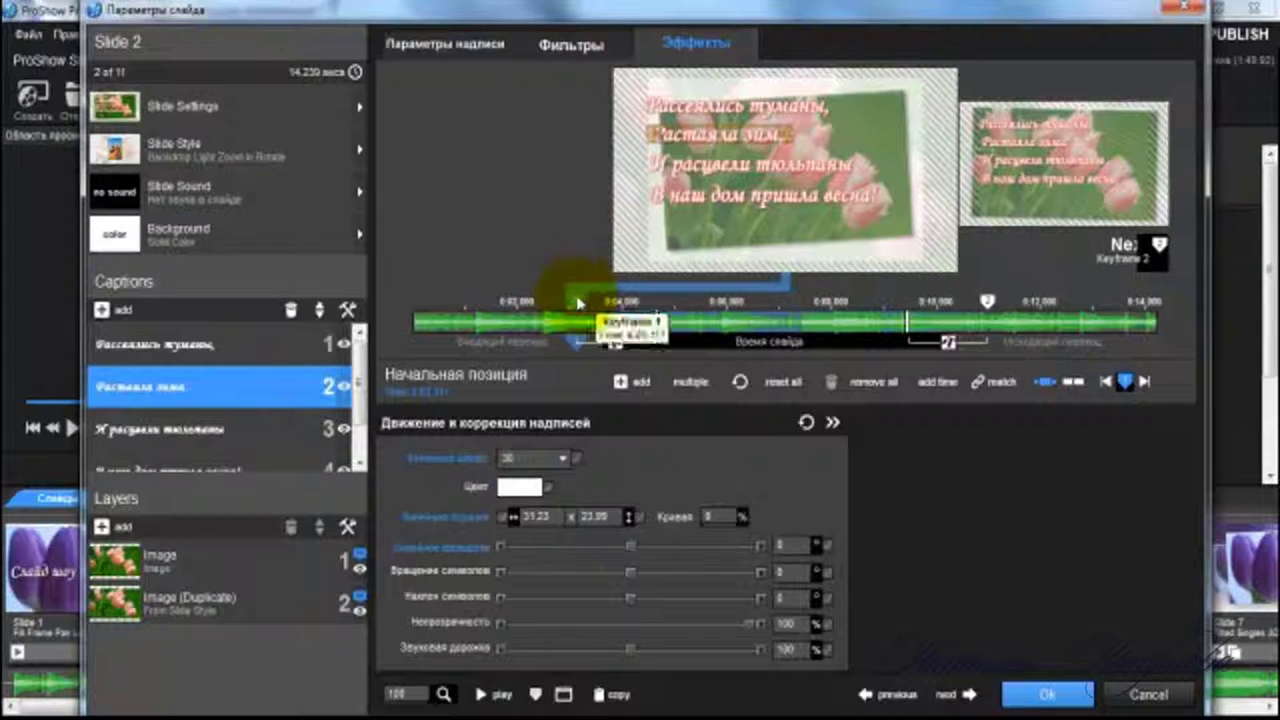
{"action": "right_click", "coordinate": [578, 304]}
{"action": "left_click", "coordinate": [704, 553]}
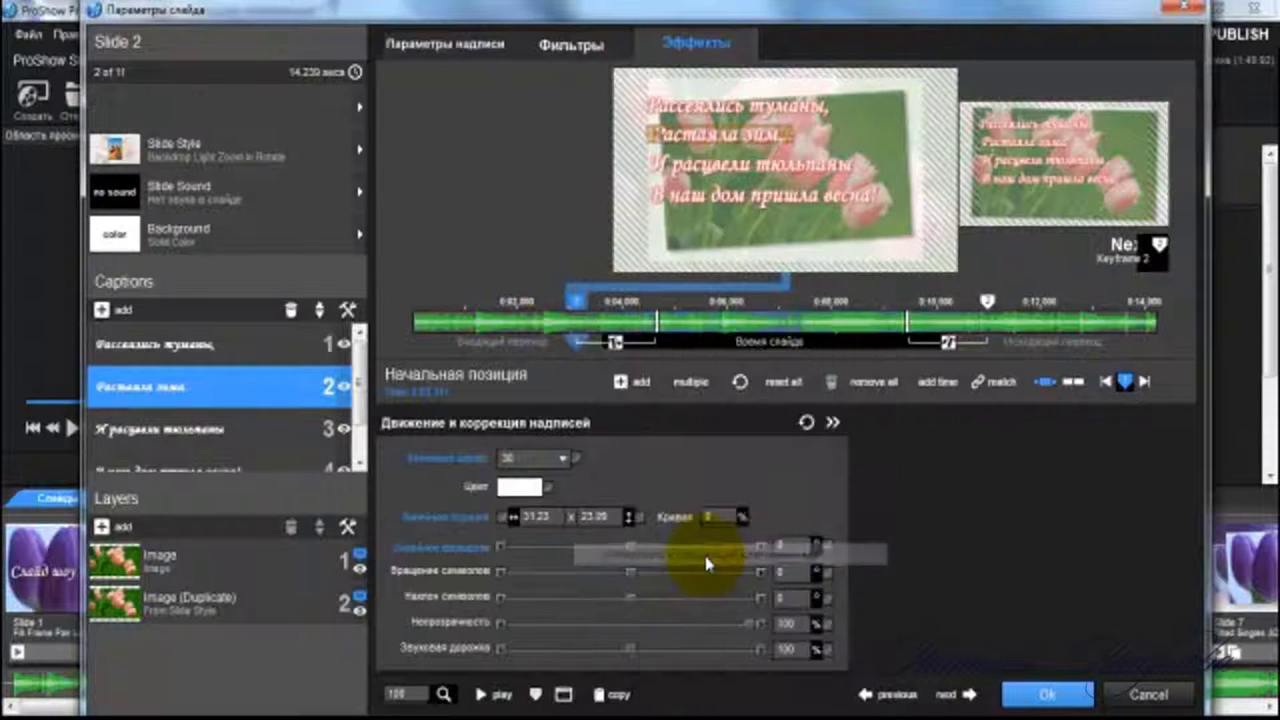
- Copy the first keyframe to the next for captions 3 and 4, then close slide options with OK
{"action": "left_click", "coordinate": [257, 428]}
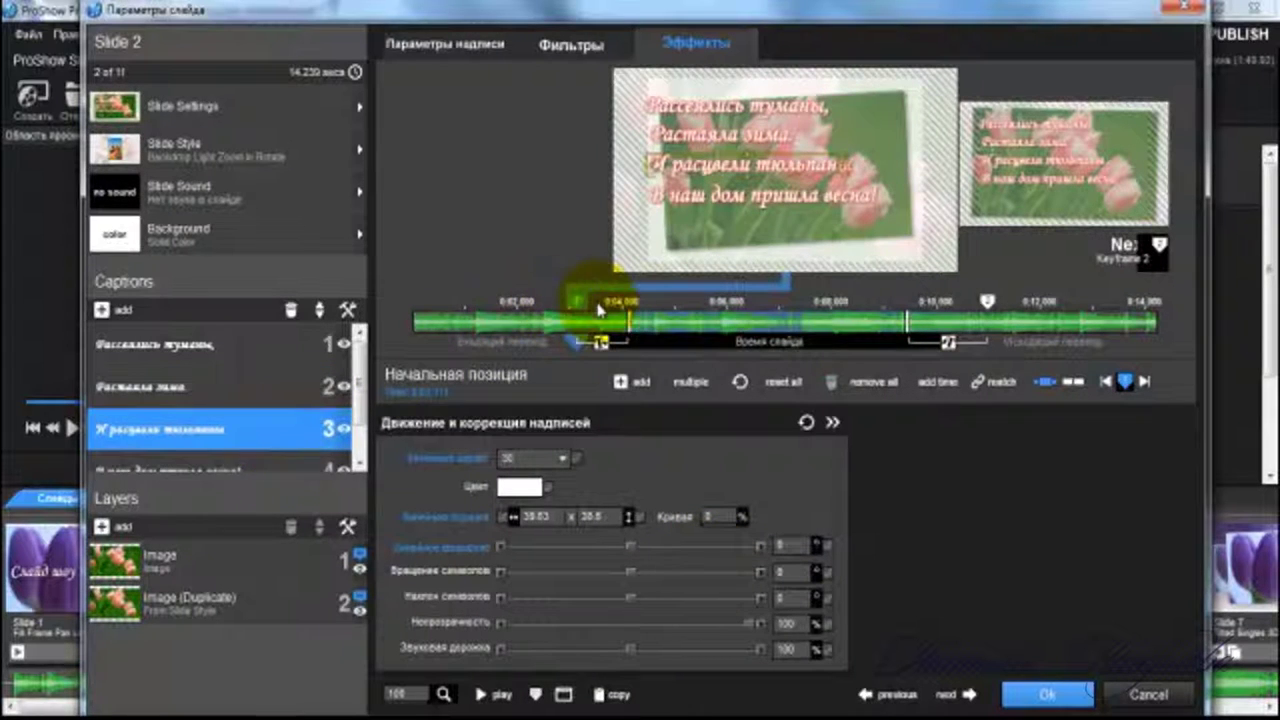
{"action": "left_click", "coordinate": [598, 310]}
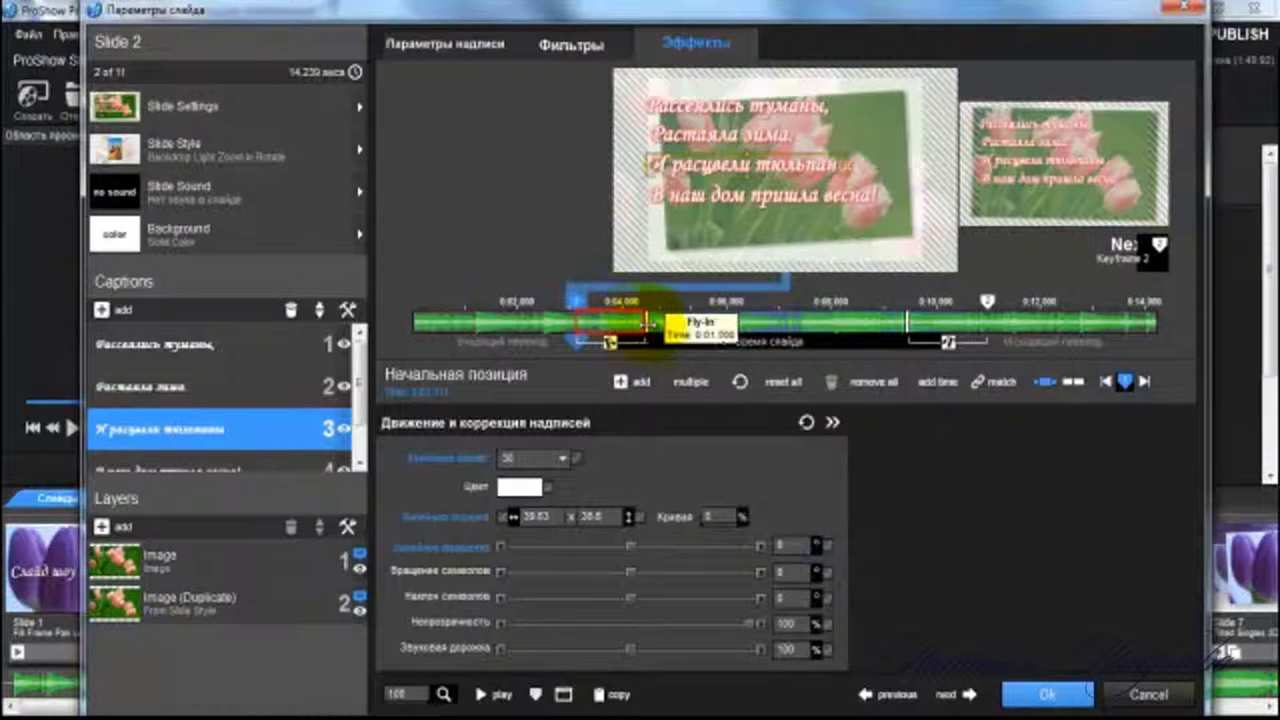
{"action": "right_click", "coordinate": [572, 302]}
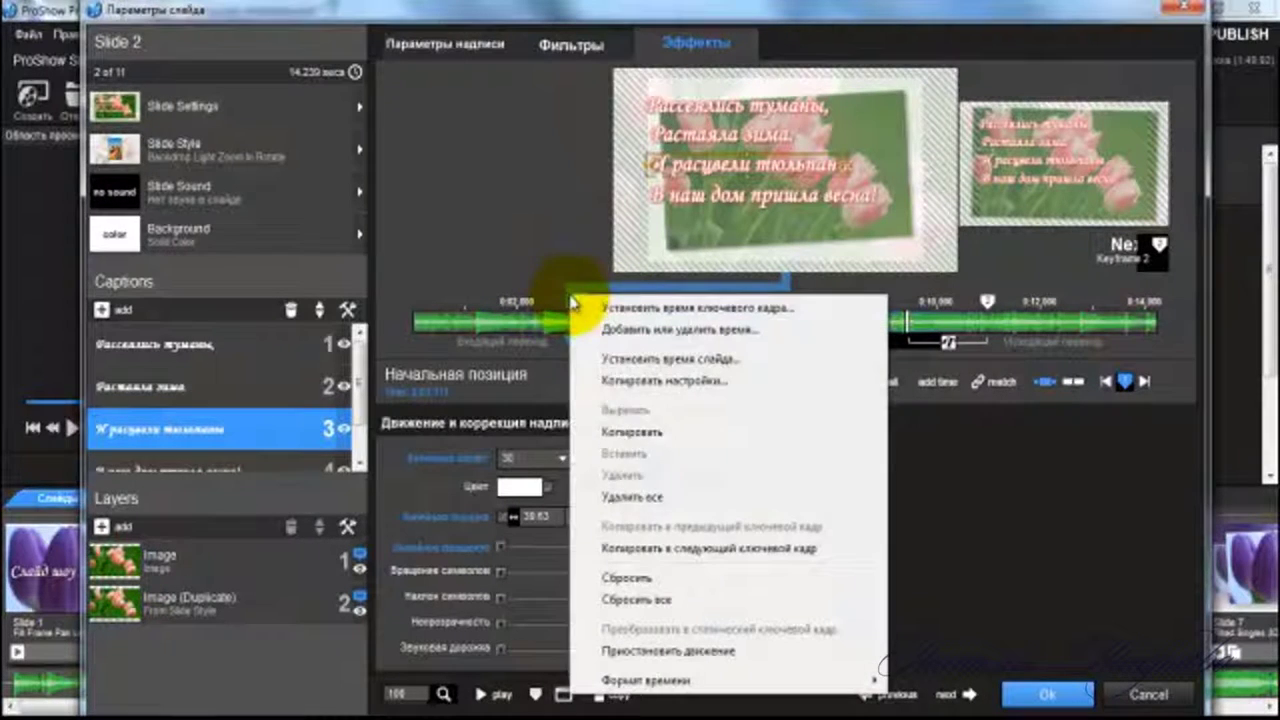
{"action": "left_click", "coordinate": [660, 548]}
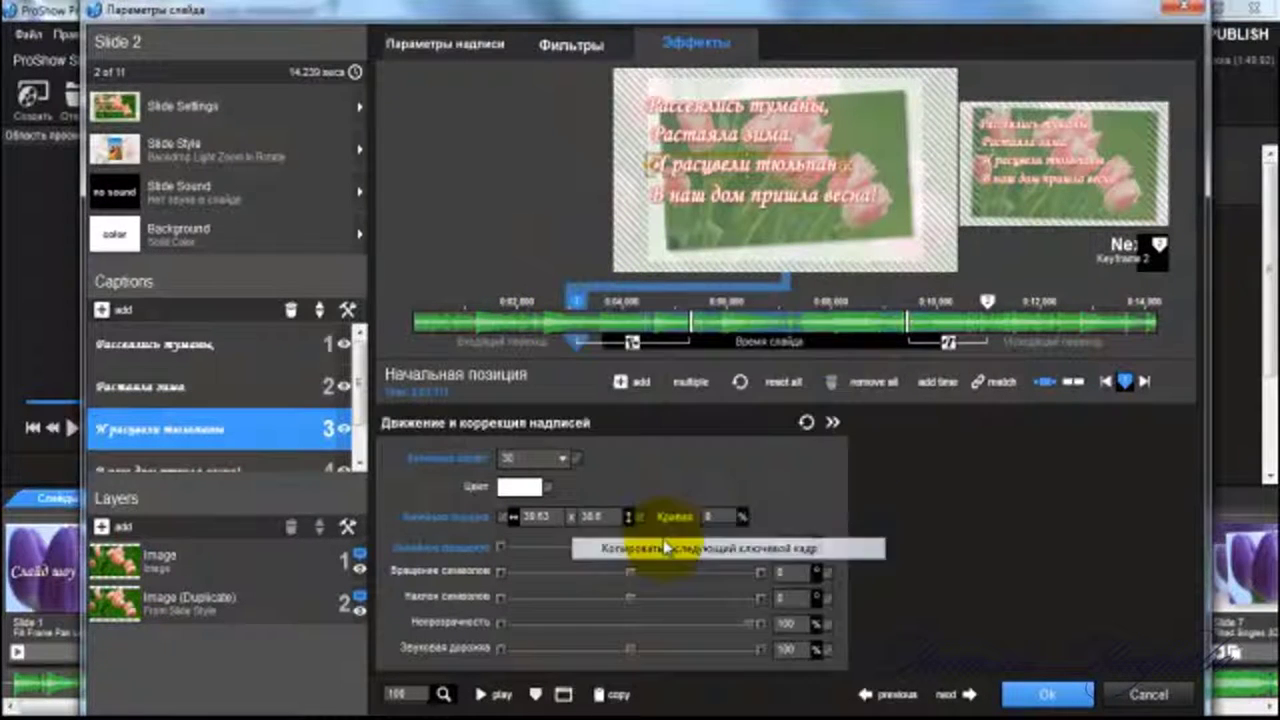
{"action": "left_click_drag", "start_coordinate": [356, 375], "coordinate": [373, 437]}
{"action": "left_click", "coordinate": [272, 433]}
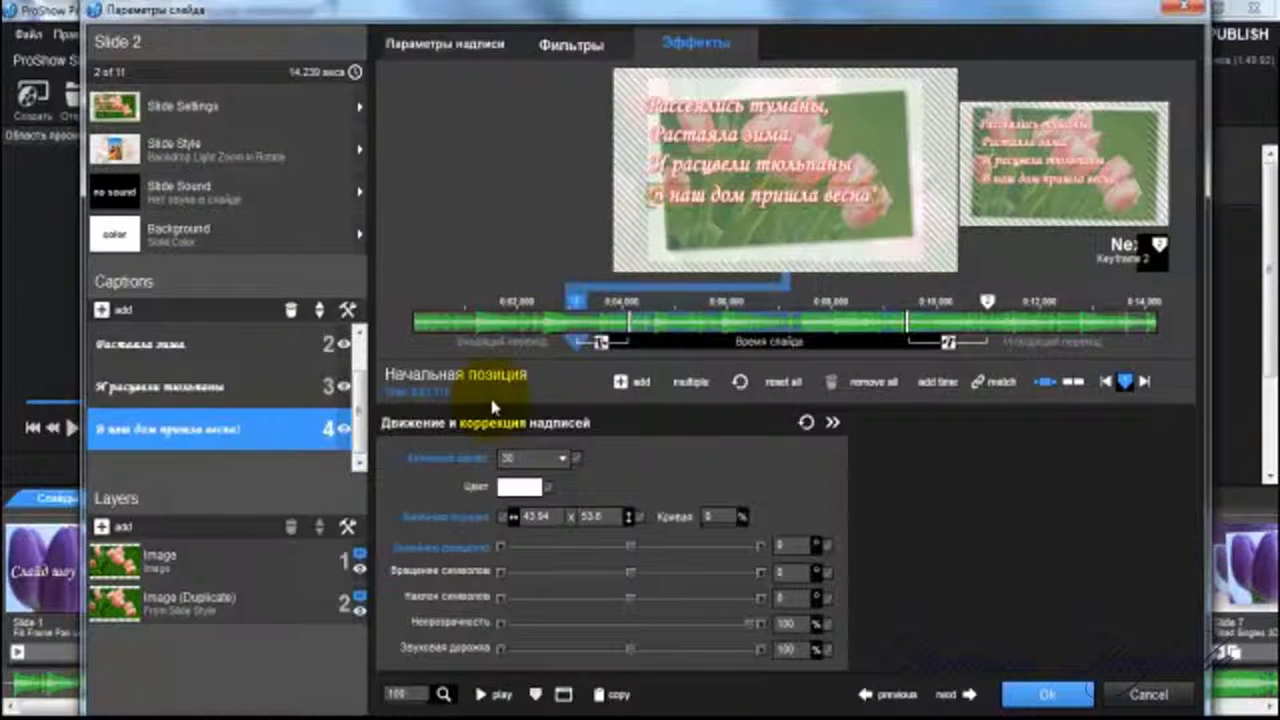
{"action": "mouse_move", "coordinate": [500, 325]}
{"action": "left_mouse_down"}
{"action": "mouse_move", "coordinate": [598, 330]}
{"action": "mouse_move", "coordinate": [816, 392]}
{"action": "left_mouse_up"}
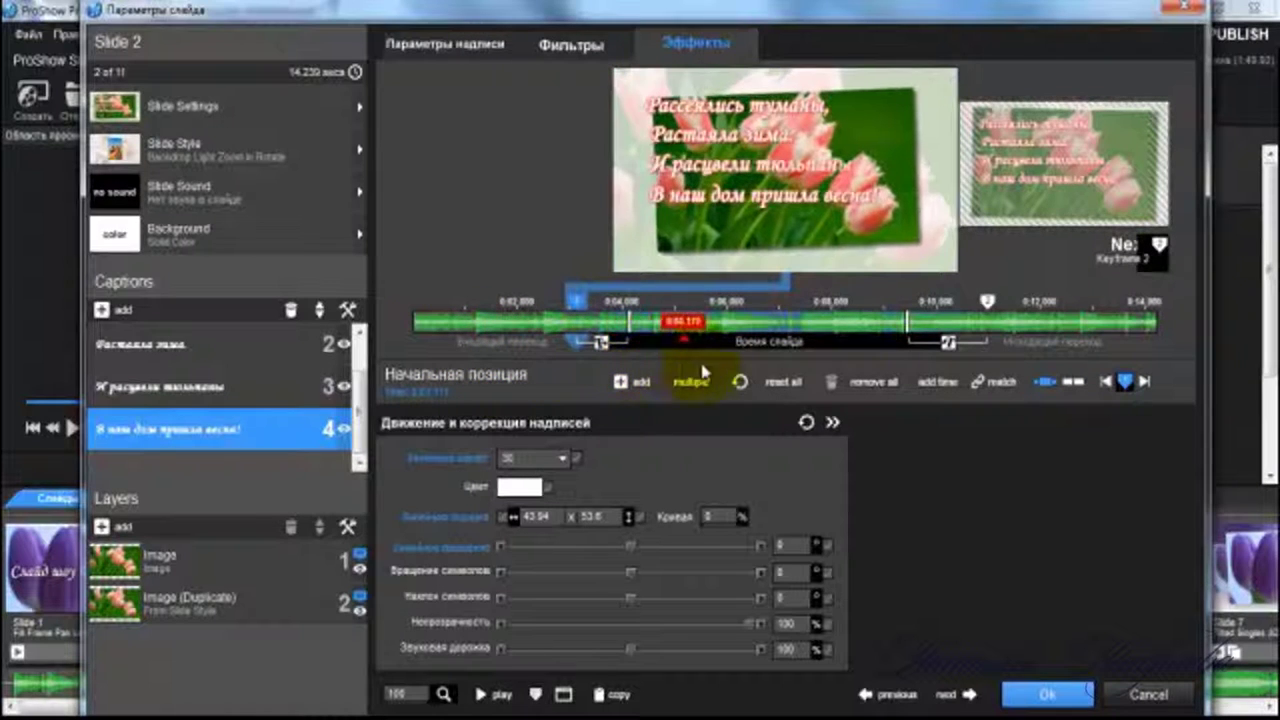
{"action": "left_click", "coordinate": [623, 318]}
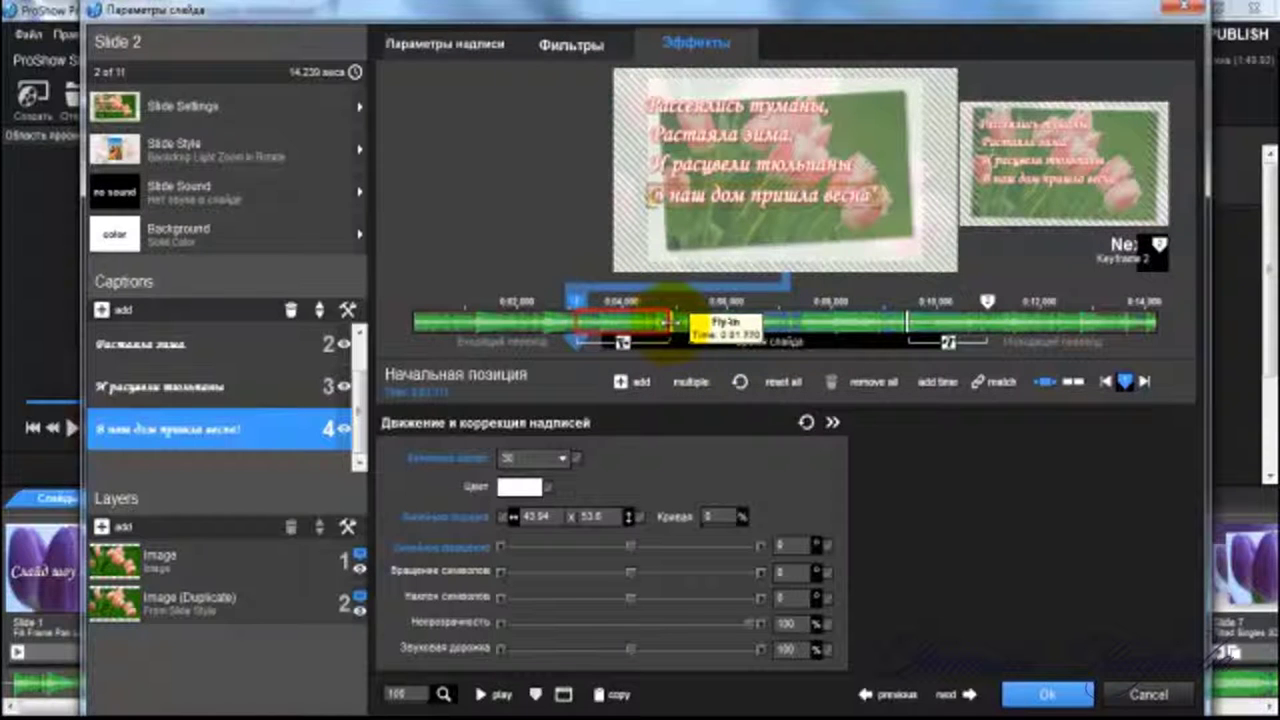
{"action": "right_click", "coordinate": [572, 300]}
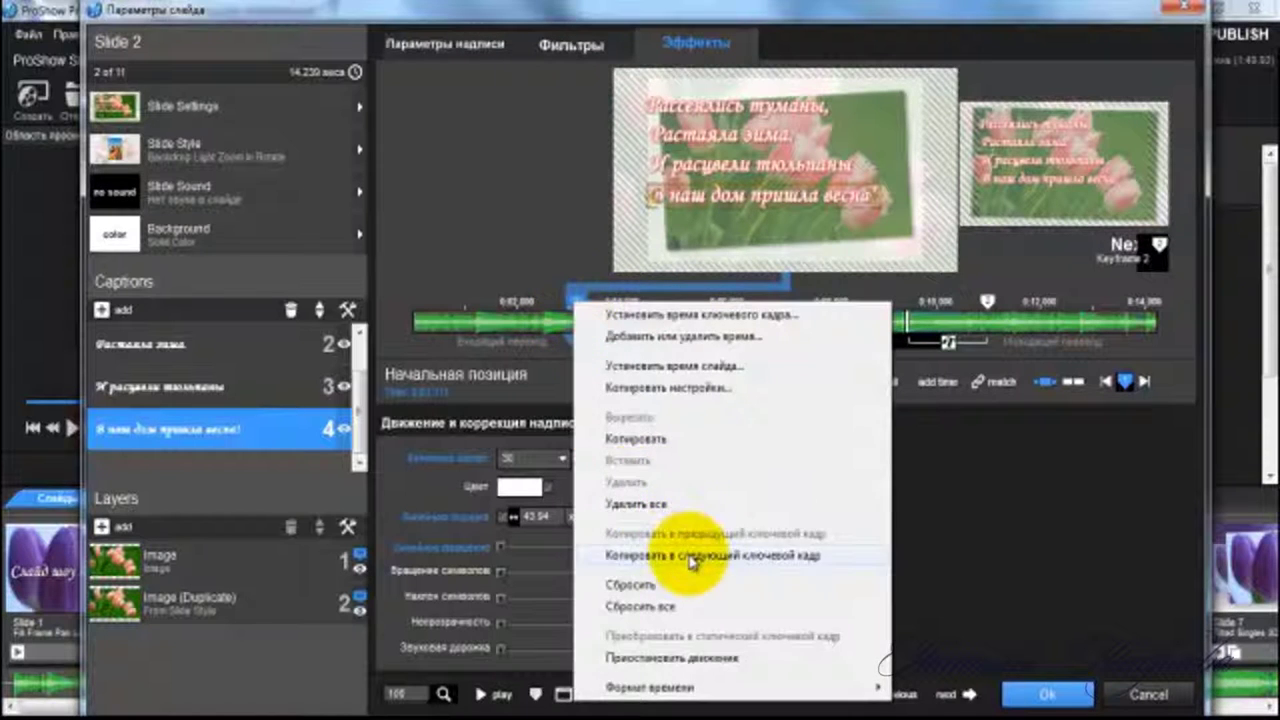
{"action": "left_click", "coordinate": [688, 560]}
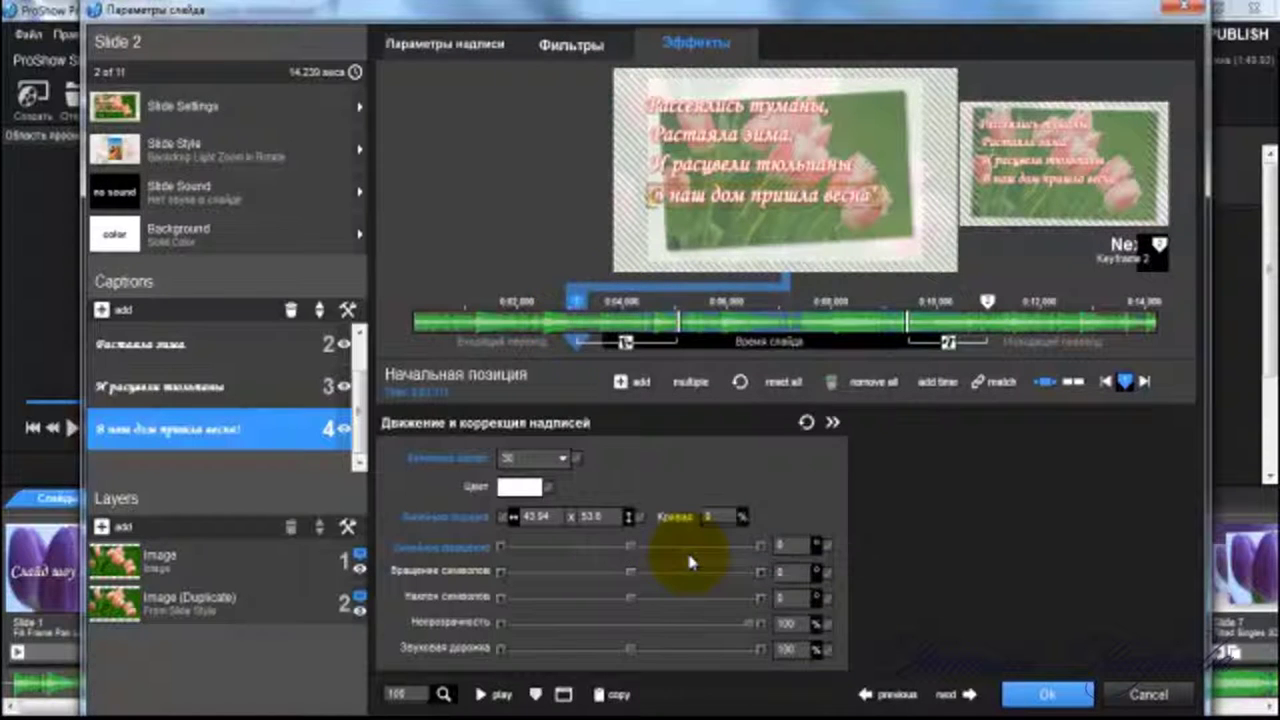
{"action": "left_click", "coordinate": [1043, 700]}
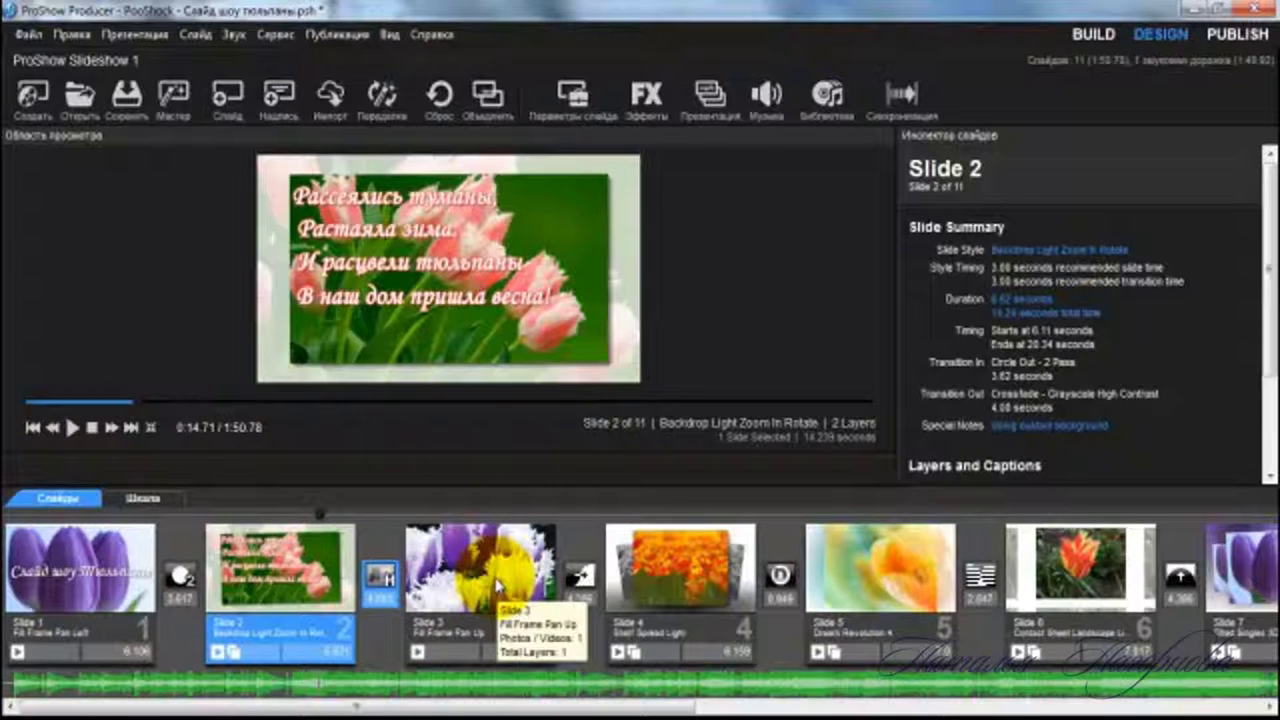
- Open slide 3's options and add a caption pasted from Notepad: «Их лепестки трепещут,»
{"action": "left_click", "coordinate": [490, 588]}
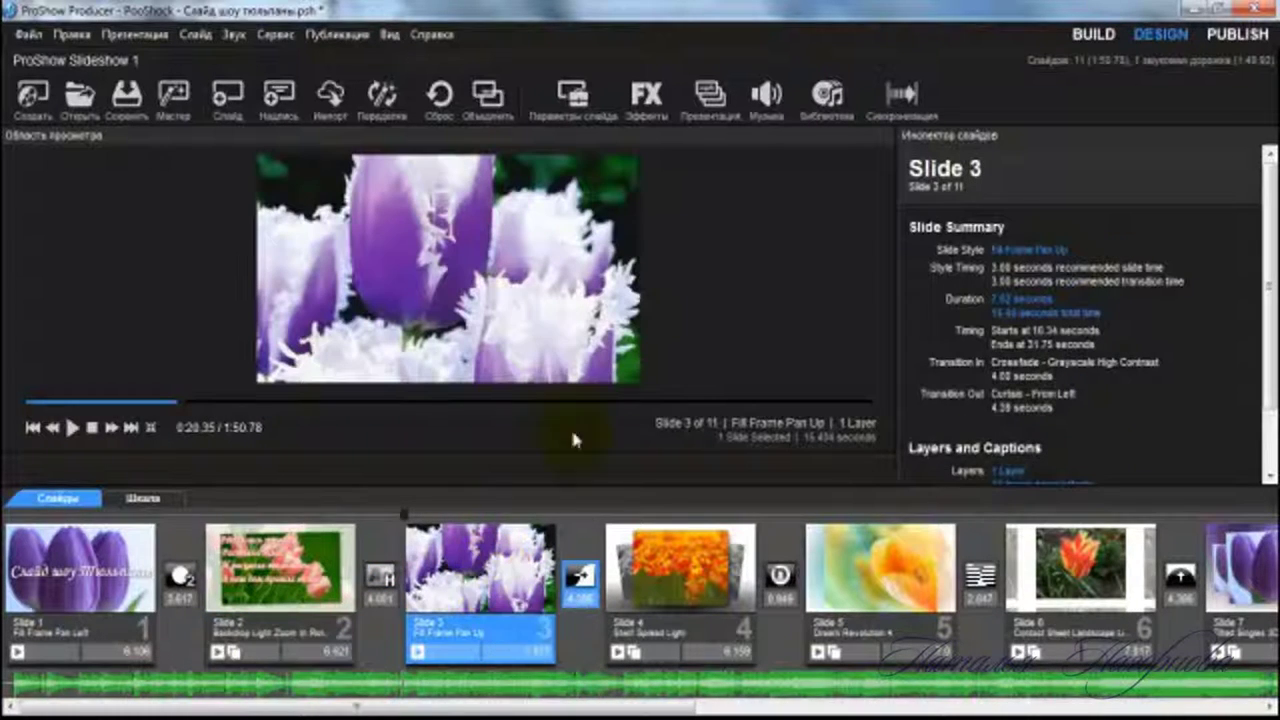
{"action": "left_click", "coordinate": [572, 97]}
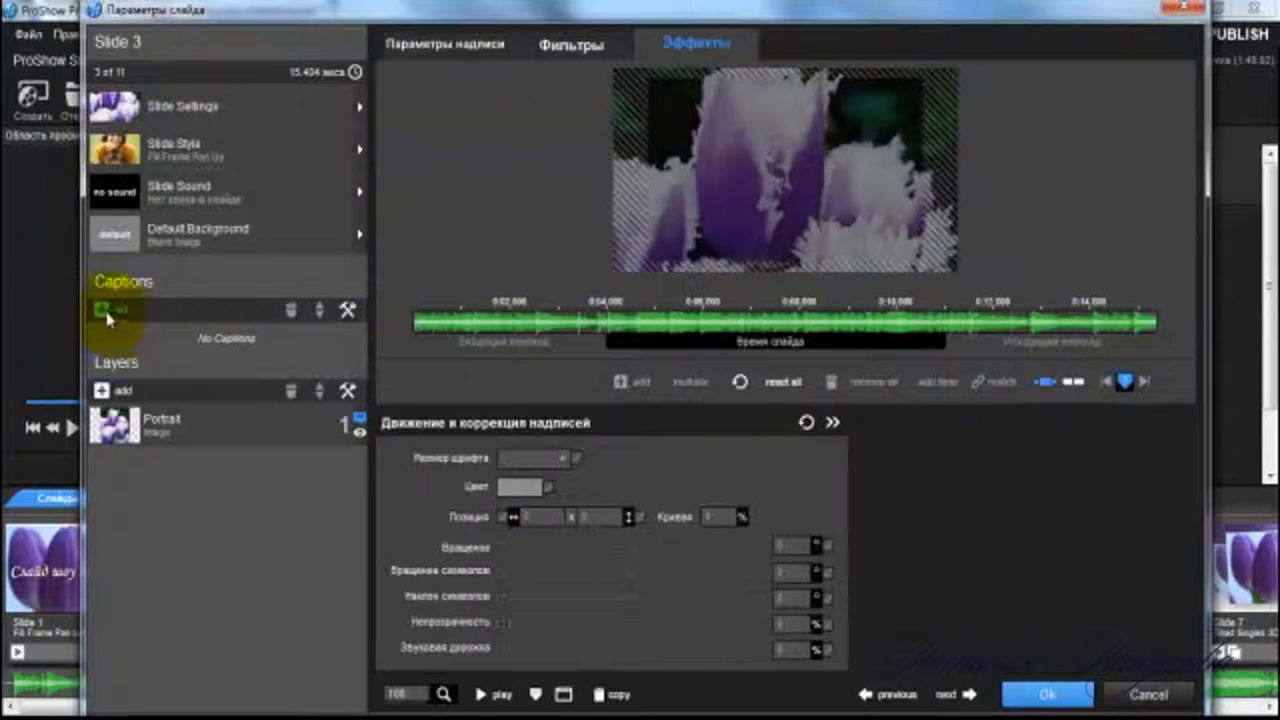
{"action": "left_click", "coordinate": [105, 313]}
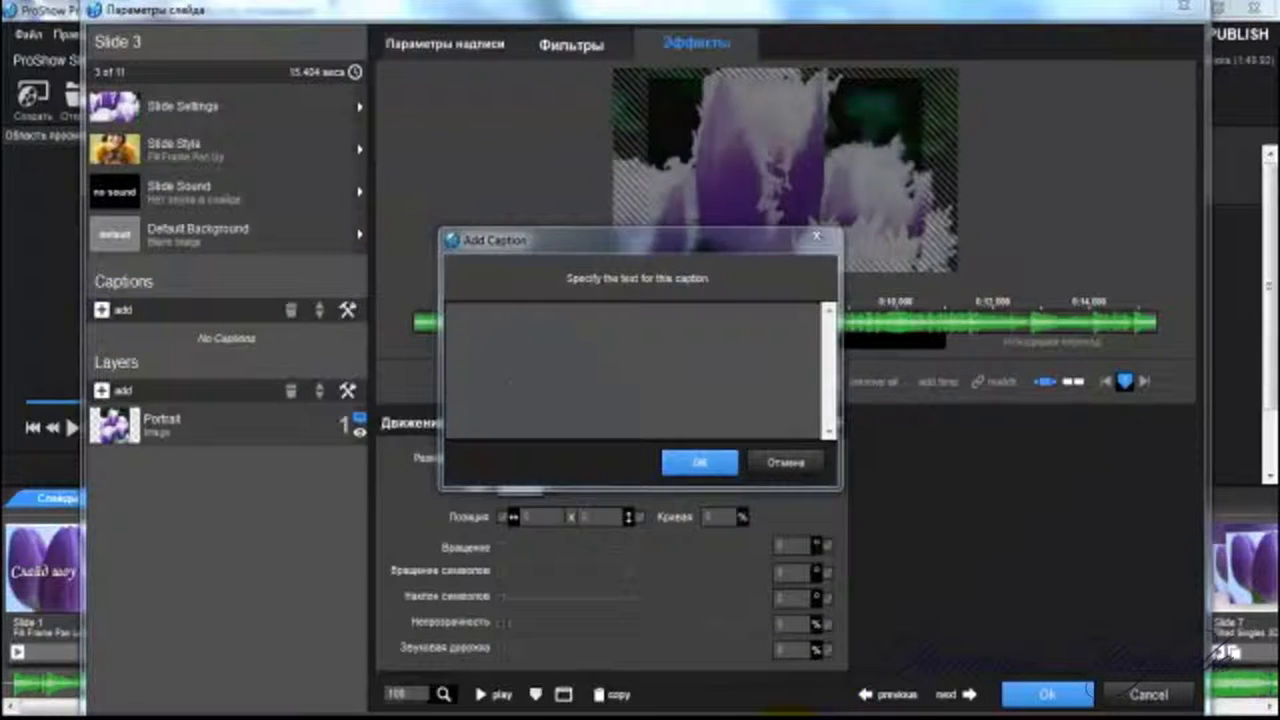
{"action": "key", "text": "alt+Tab"}
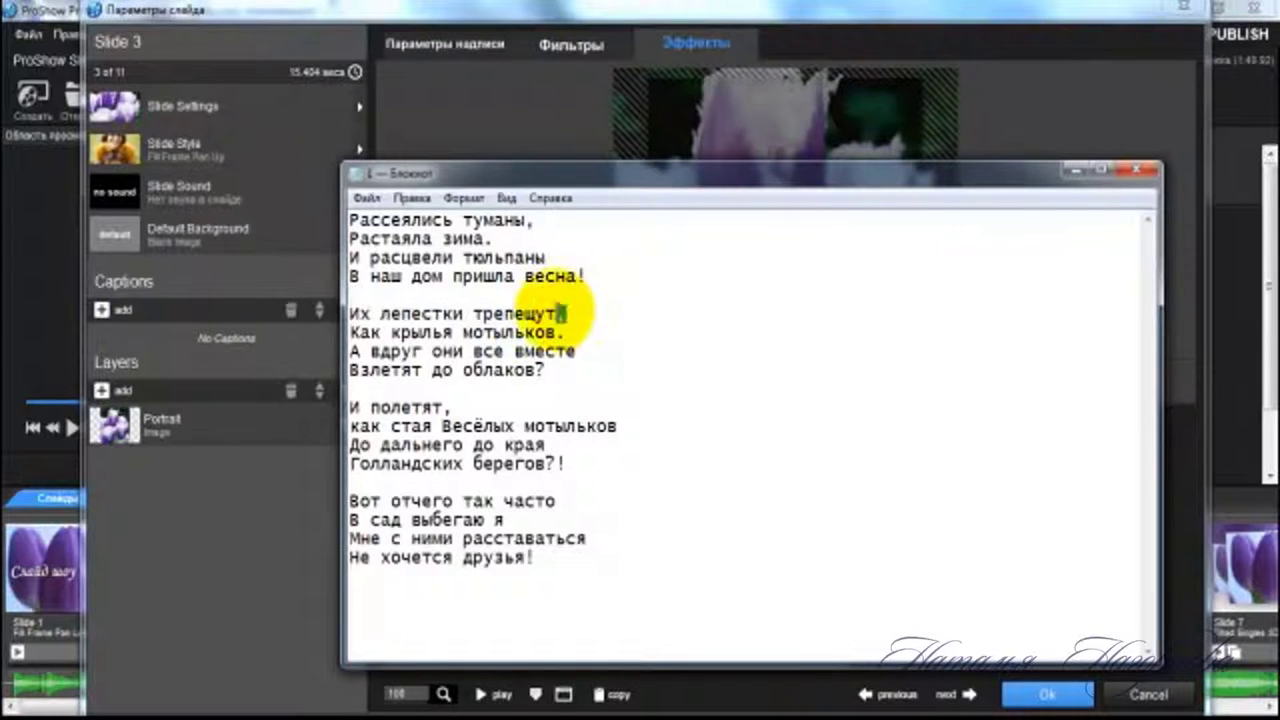
{"action": "left_click_drag", "start_coordinate": [562, 313], "coordinate": [388, 298]}
{"action": "right_click", "coordinate": [387, 316]}
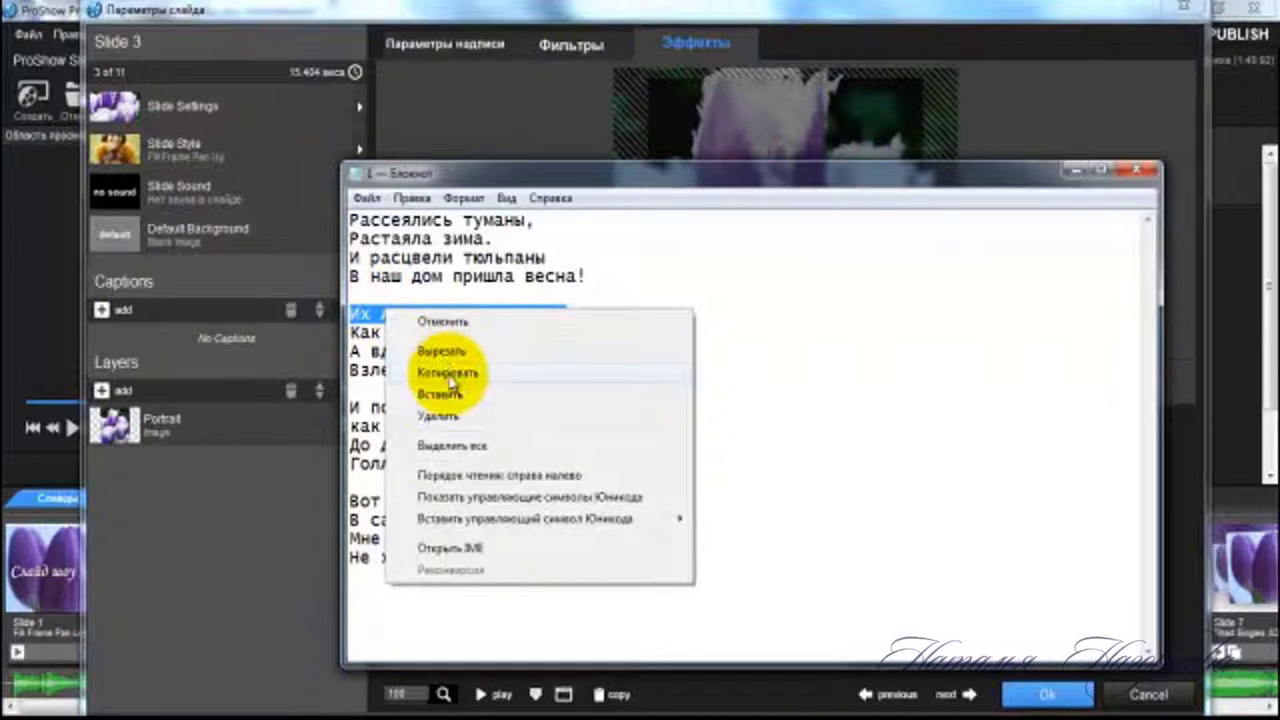
{"action": "left_click", "coordinate": [457, 370]}
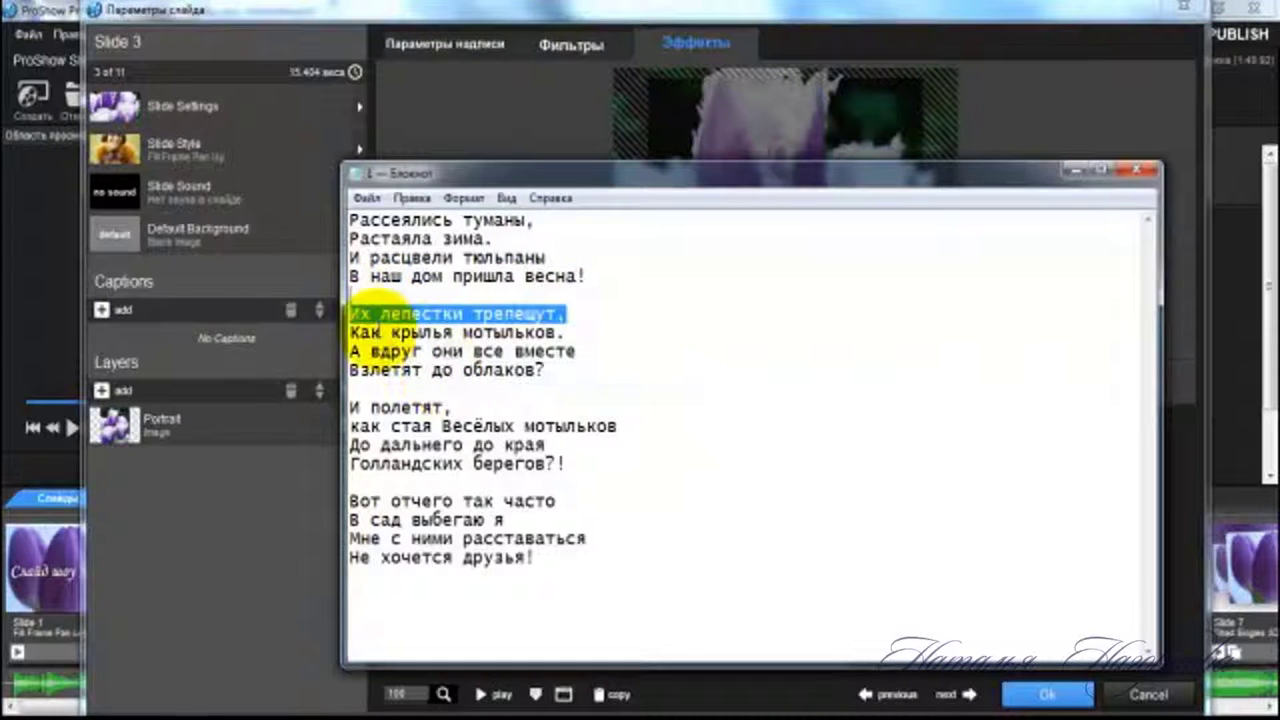
{"action": "left_click", "coordinate": [1067, 177]}
{"action": "right_click", "coordinate": [531, 346]}
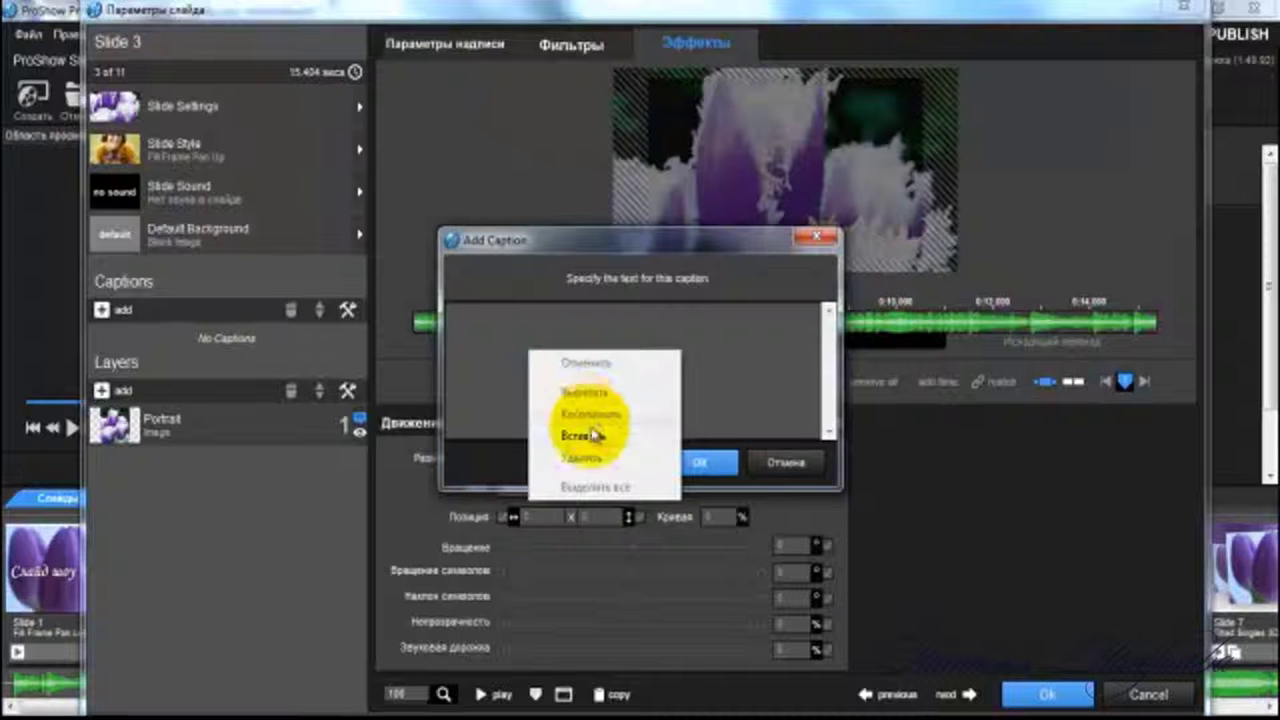
{"action": "left_click", "coordinate": [595, 435]}
{"action": "left_click", "coordinate": [695, 462]}
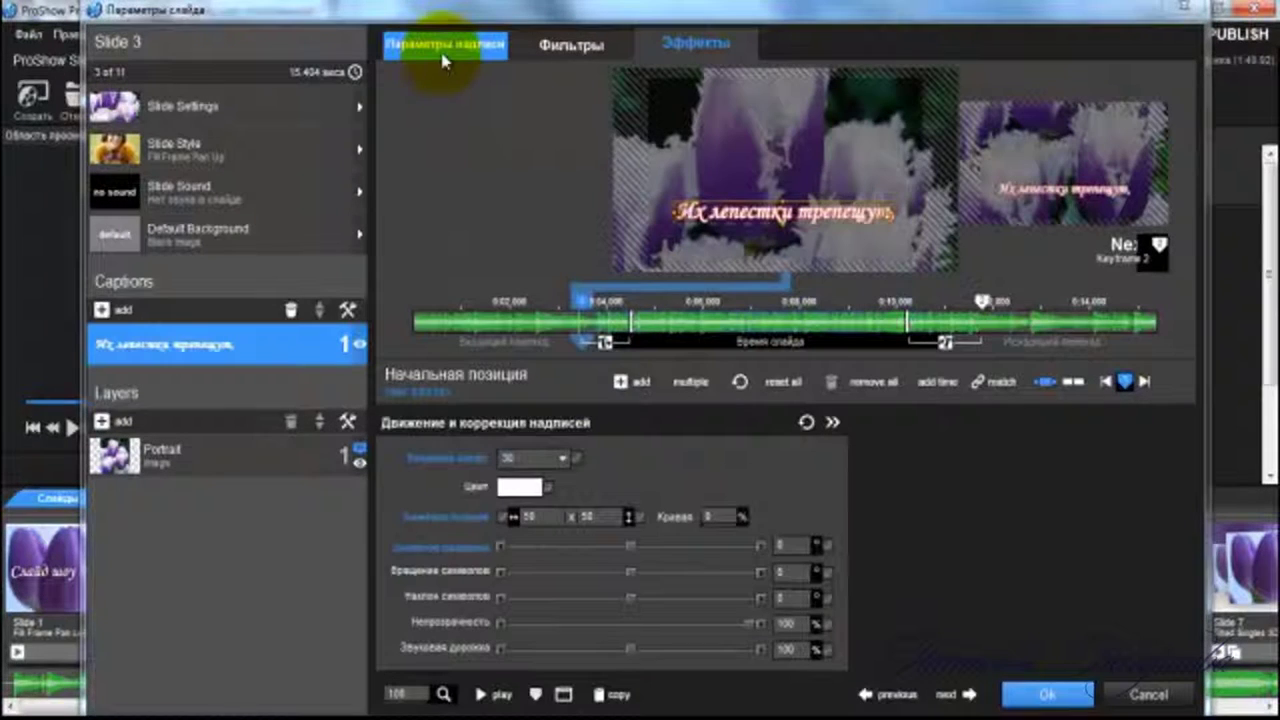
- Move the first caption to the upper left and add «Как крылья мотыльков.» as a second caption below it
{"action": "left_click", "coordinate": [444, 61]}
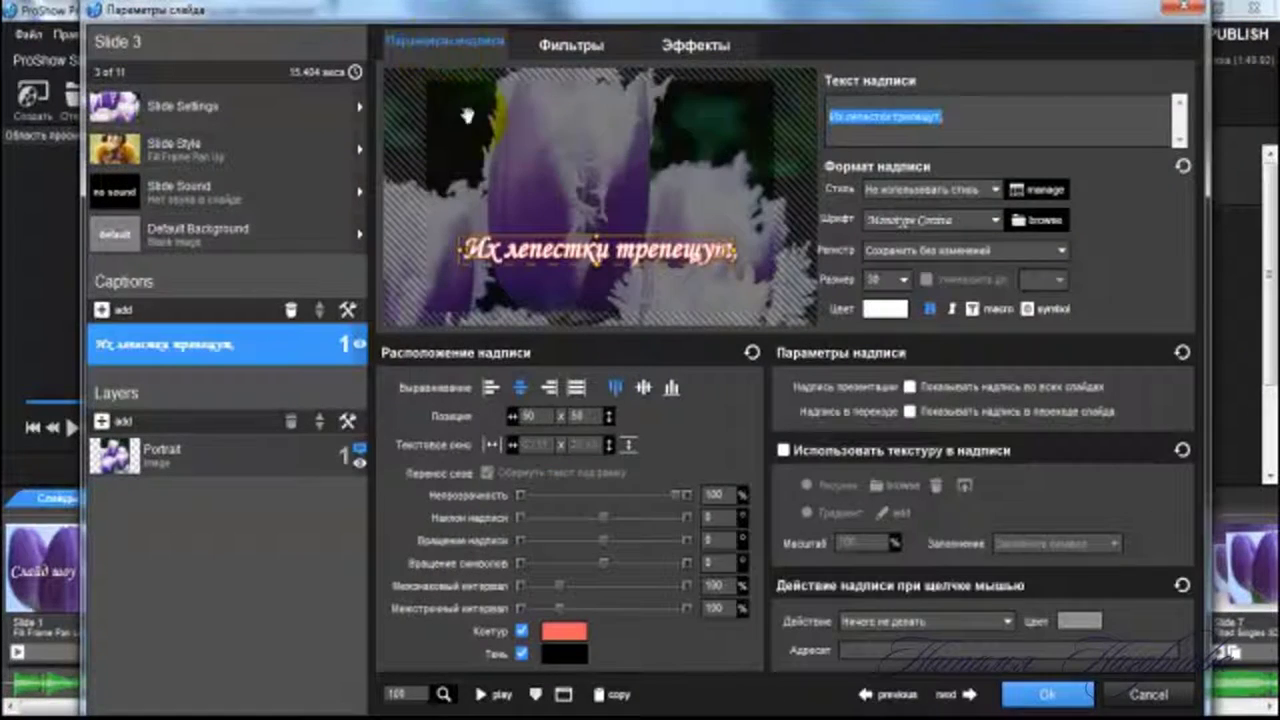
{"action": "left_click_drag", "start_coordinate": [580, 262], "coordinate": [530, 133]}
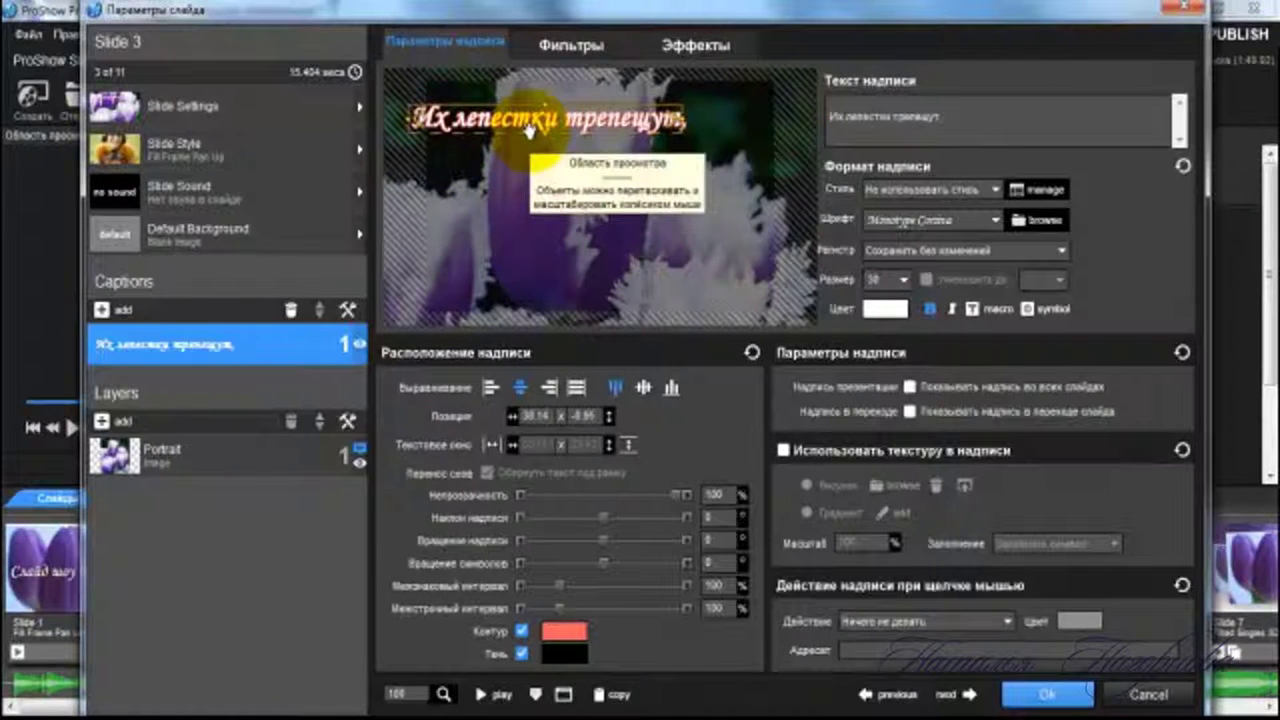
{"action": "left_click", "coordinate": [104, 312]}
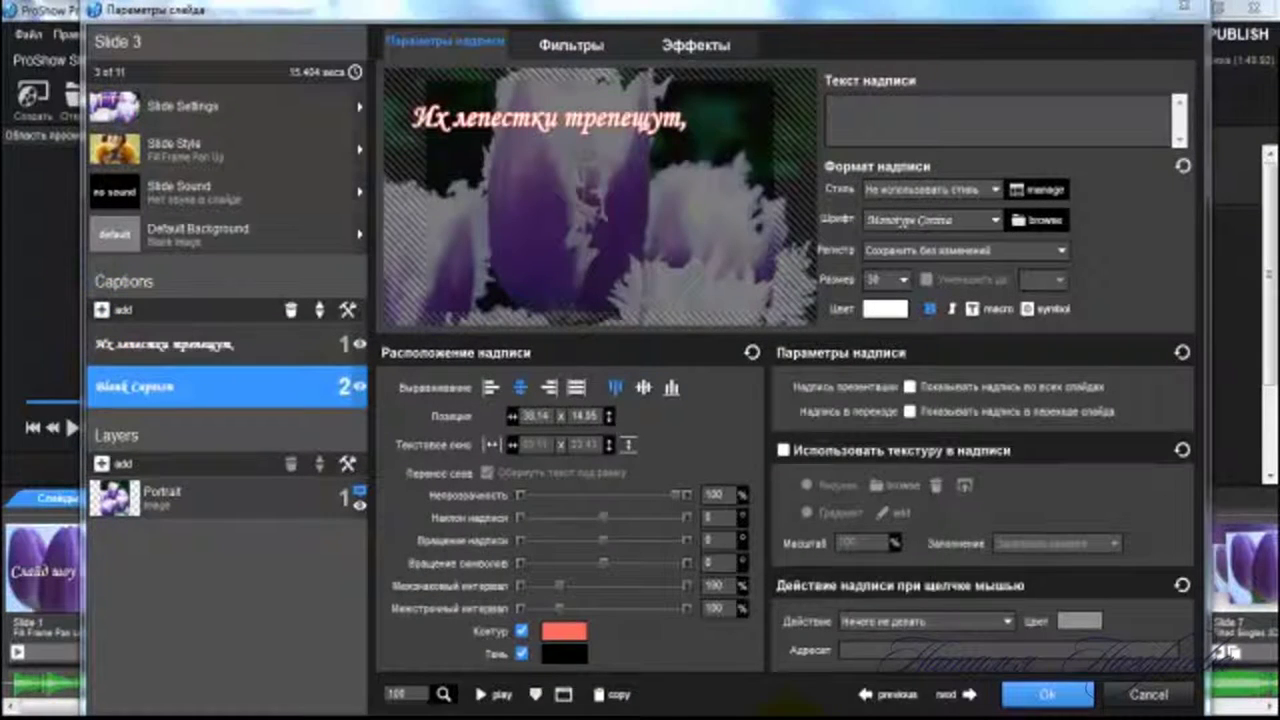
{"action": "key", "text": "alt+Tab"}
{"action": "left_click_drag", "start_coordinate": [566, 332], "coordinate": [388, 331]}
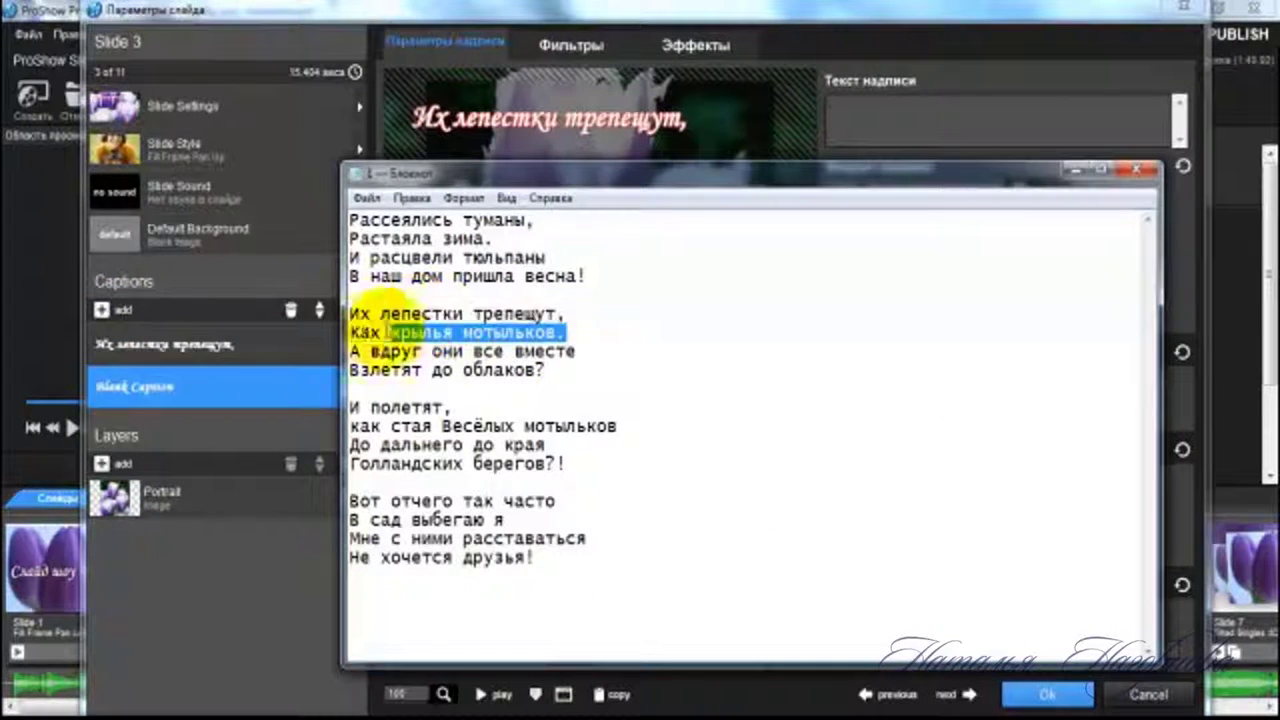
{"action": "right_click", "coordinate": [352, 332]}
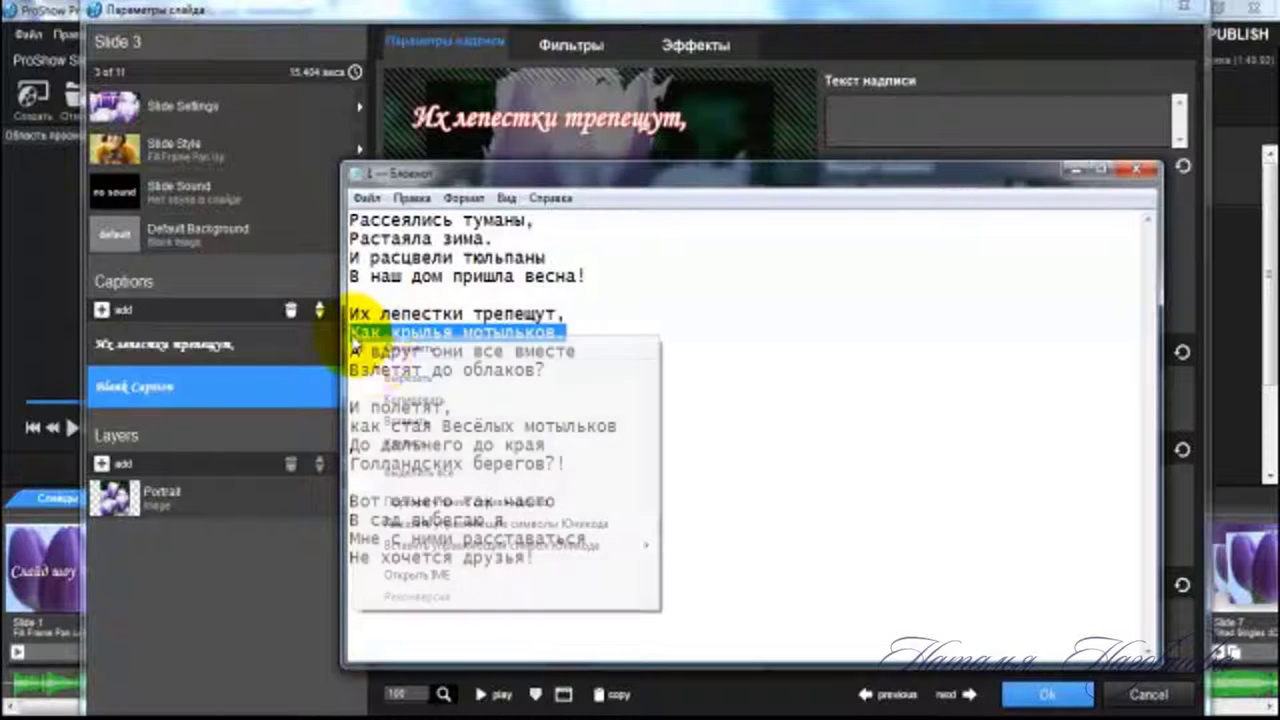
{"action": "left_click", "coordinate": [385, 403]}
{"action": "left_click", "coordinate": [833, 108]}
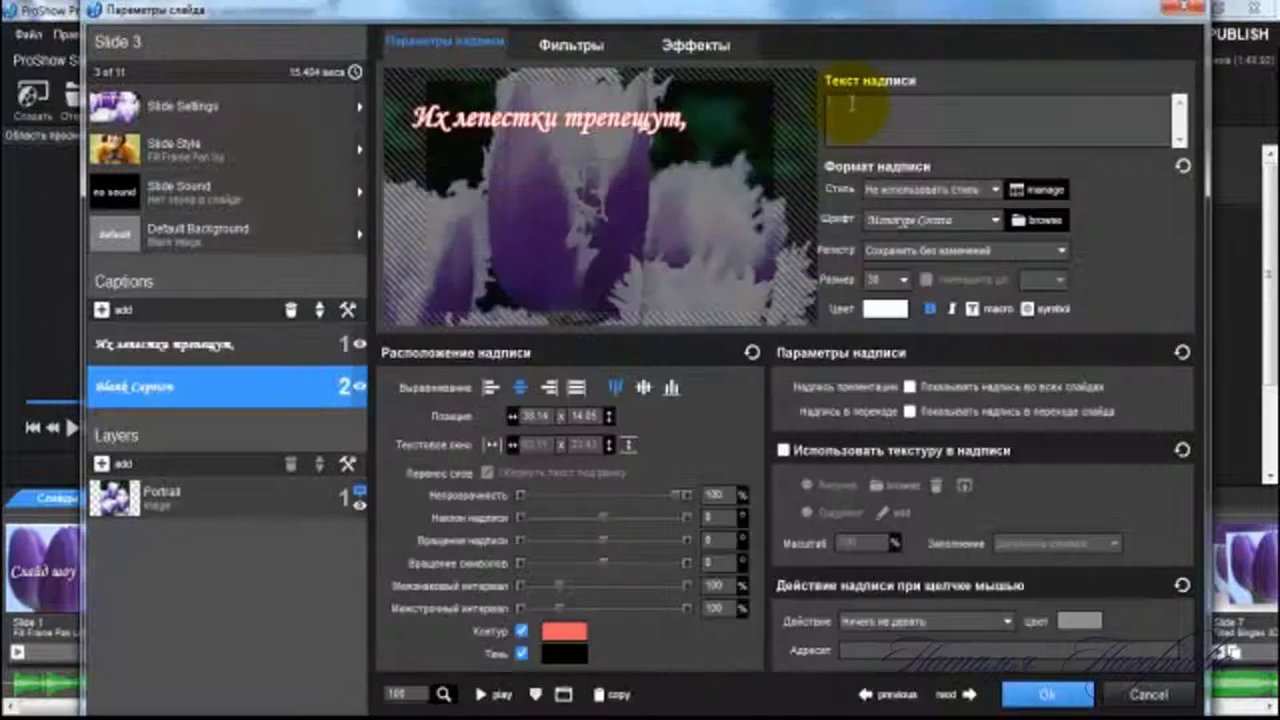
{"action": "right_click", "coordinate": [829, 108]}
{"action": "left_click", "coordinate": [846, 197]}
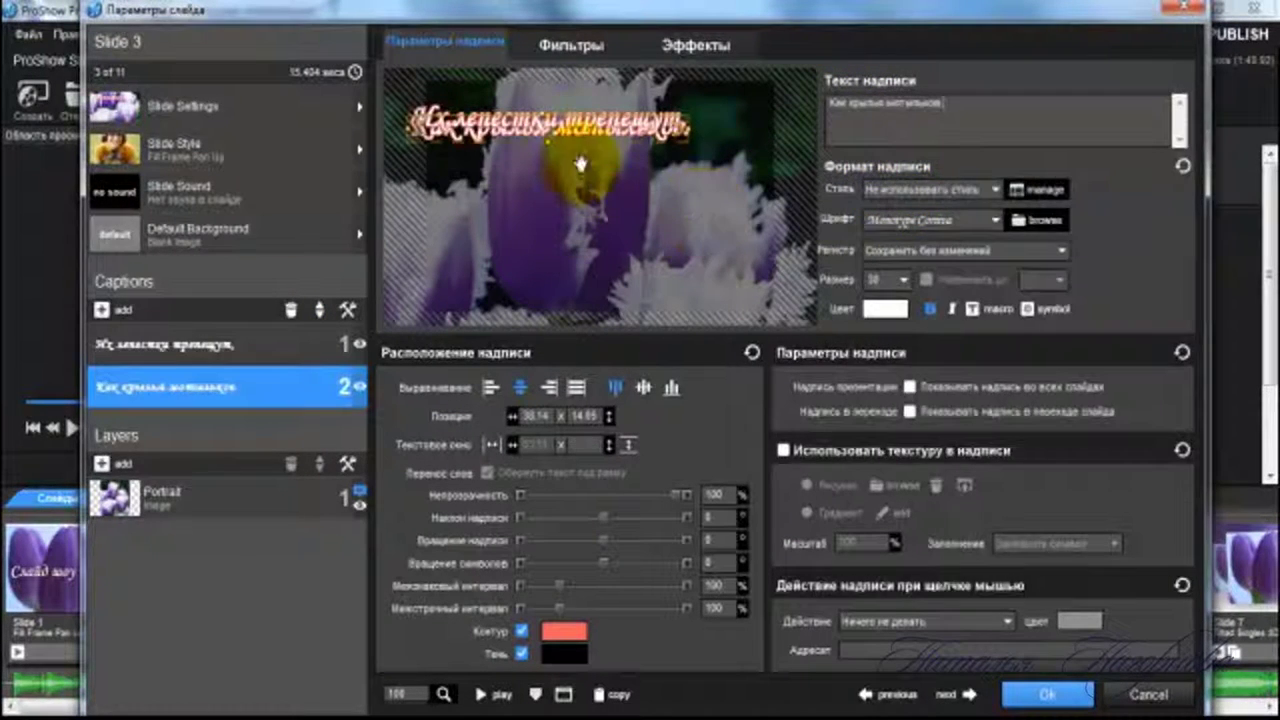
{"action": "left_click_drag", "start_coordinate": [566, 136], "coordinate": [569, 166]}
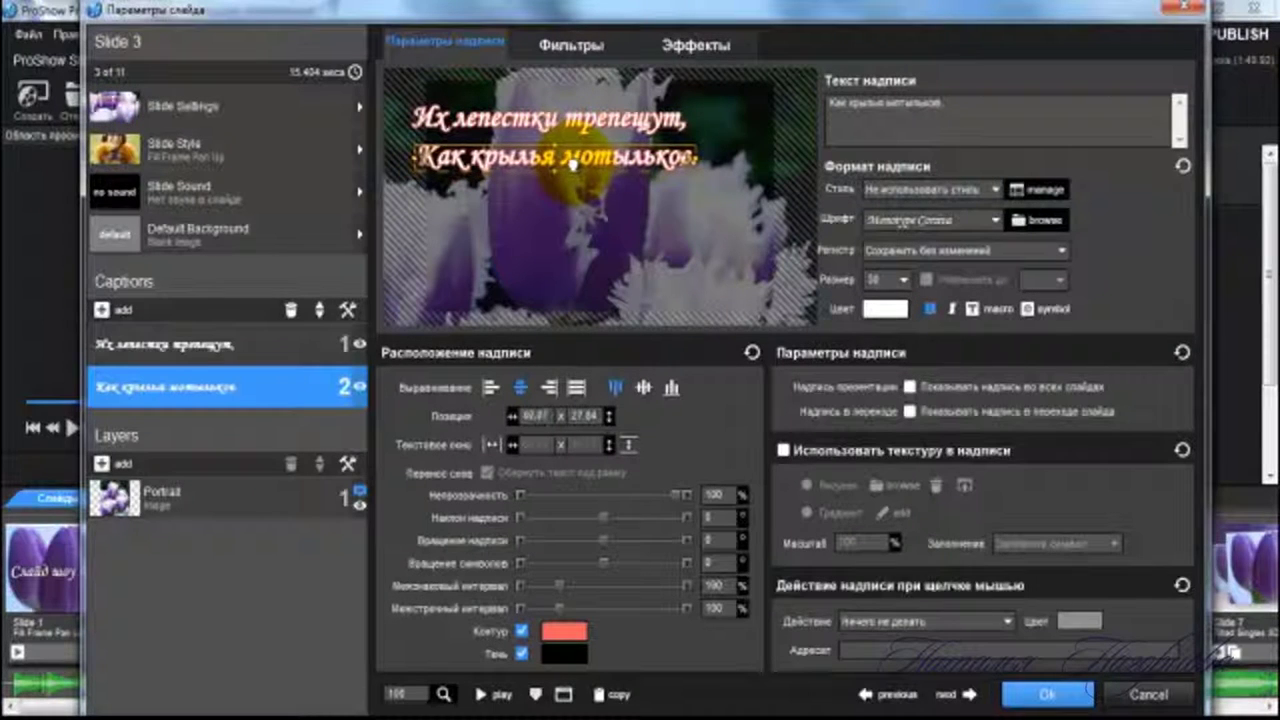
- Add «А вдруг они все вместе» from the poem as a third caption under the second
{"action": "left_click", "coordinate": [103, 311]}
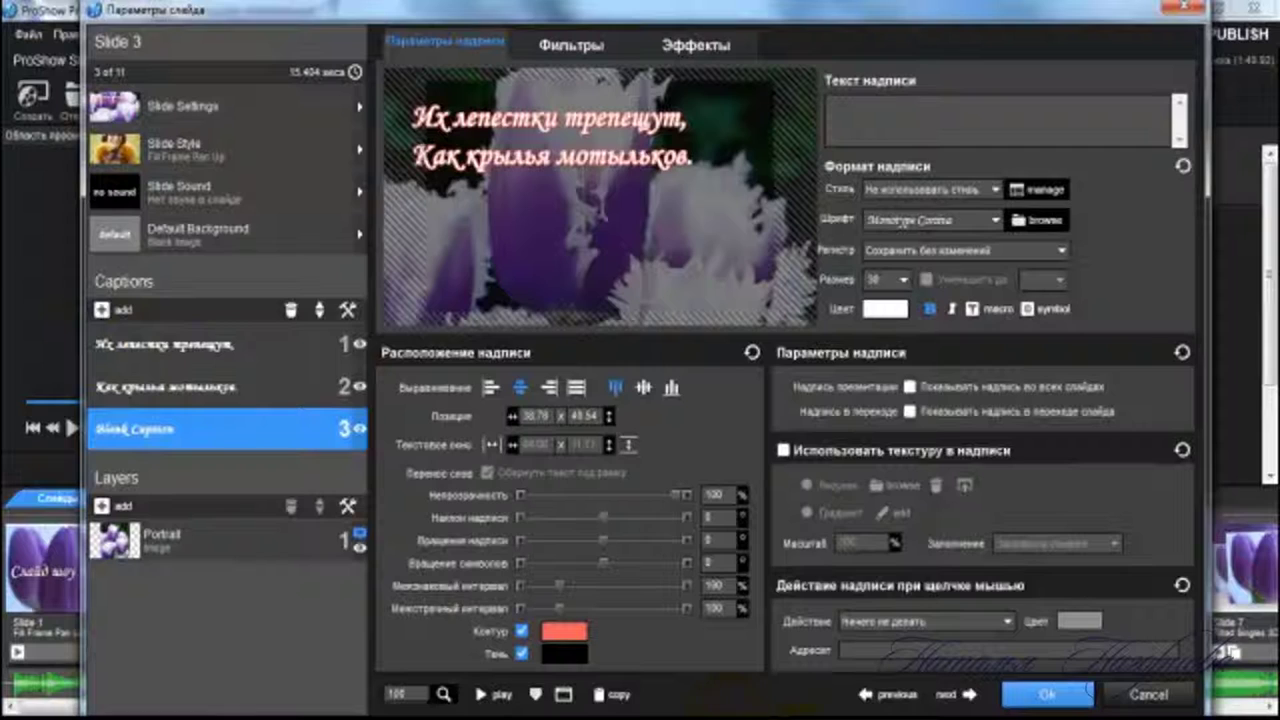
{"action": "key", "text": "alt+Tab"}
{"action": "left_click_drag", "start_coordinate": [577, 351], "coordinate": [342, 353]}
{"action": "right_click", "coordinate": [352, 348]}
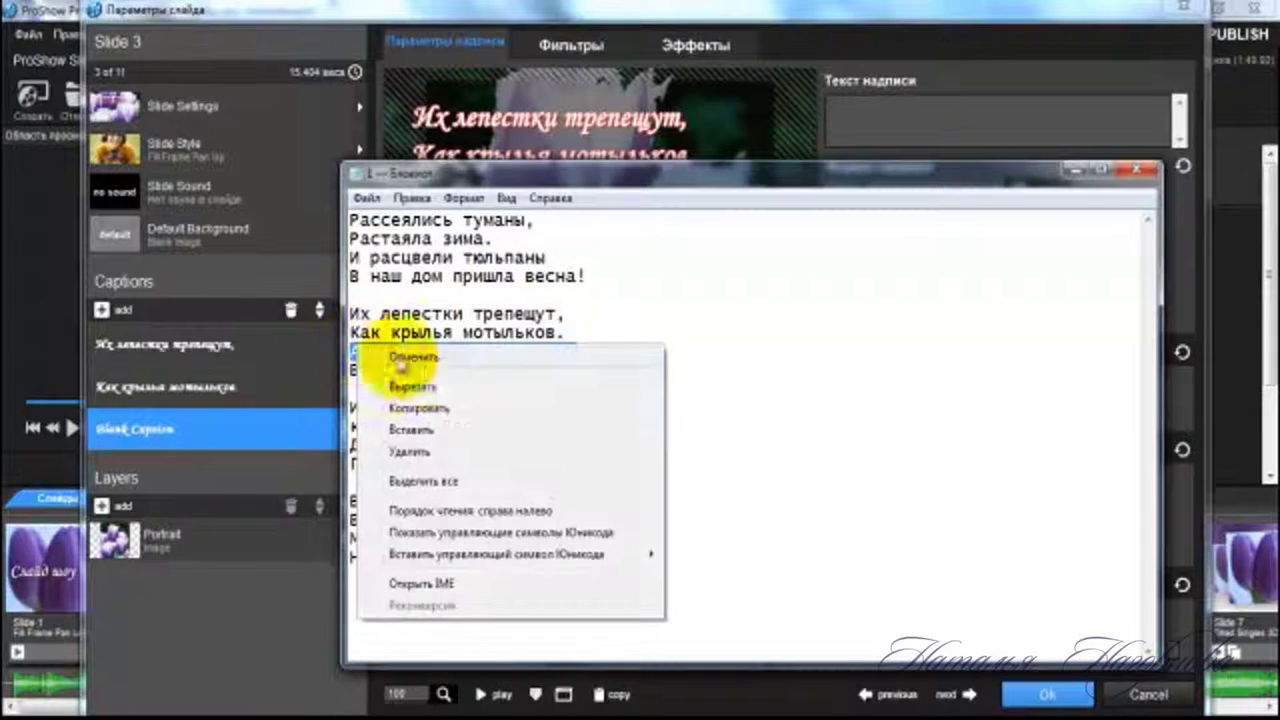
{"action": "left_click", "coordinate": [443, 409]}
{"action": "left_click", "coordinate": [858, 114]}
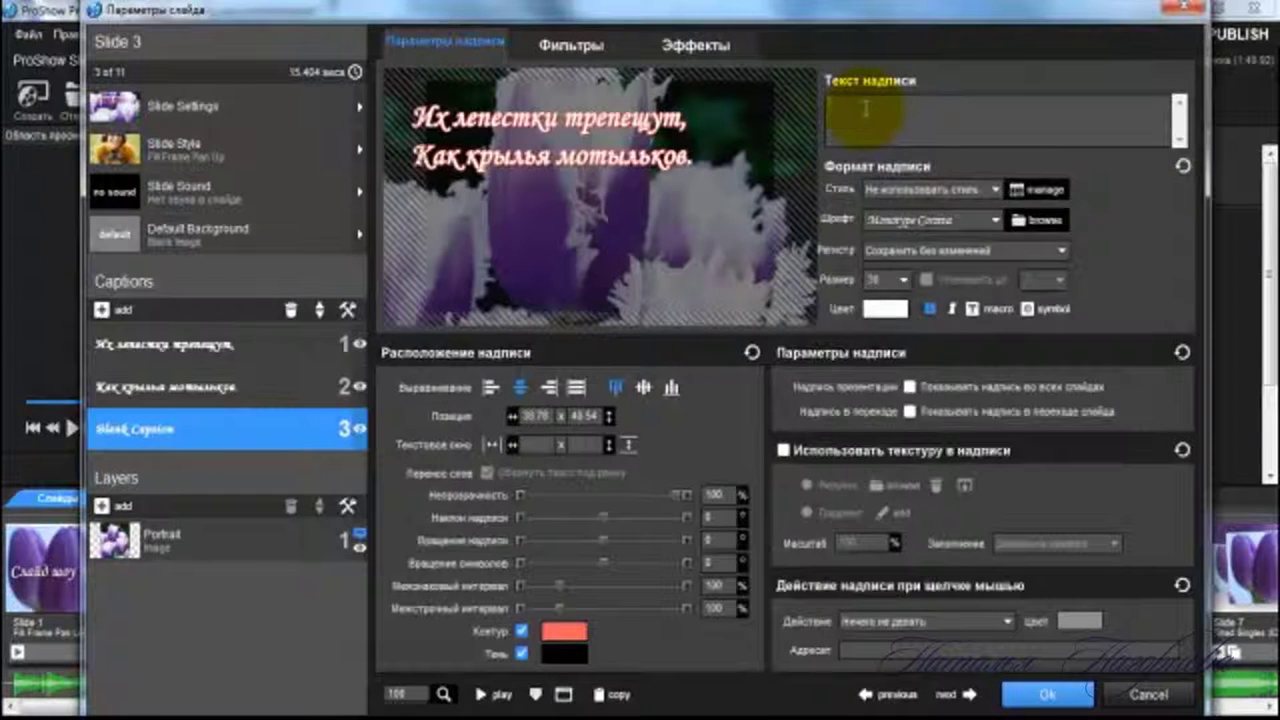
{"action": "right_click", "coordinate": [860, 108]}
{"action": "left_click", "coordinate": [910, 192]}
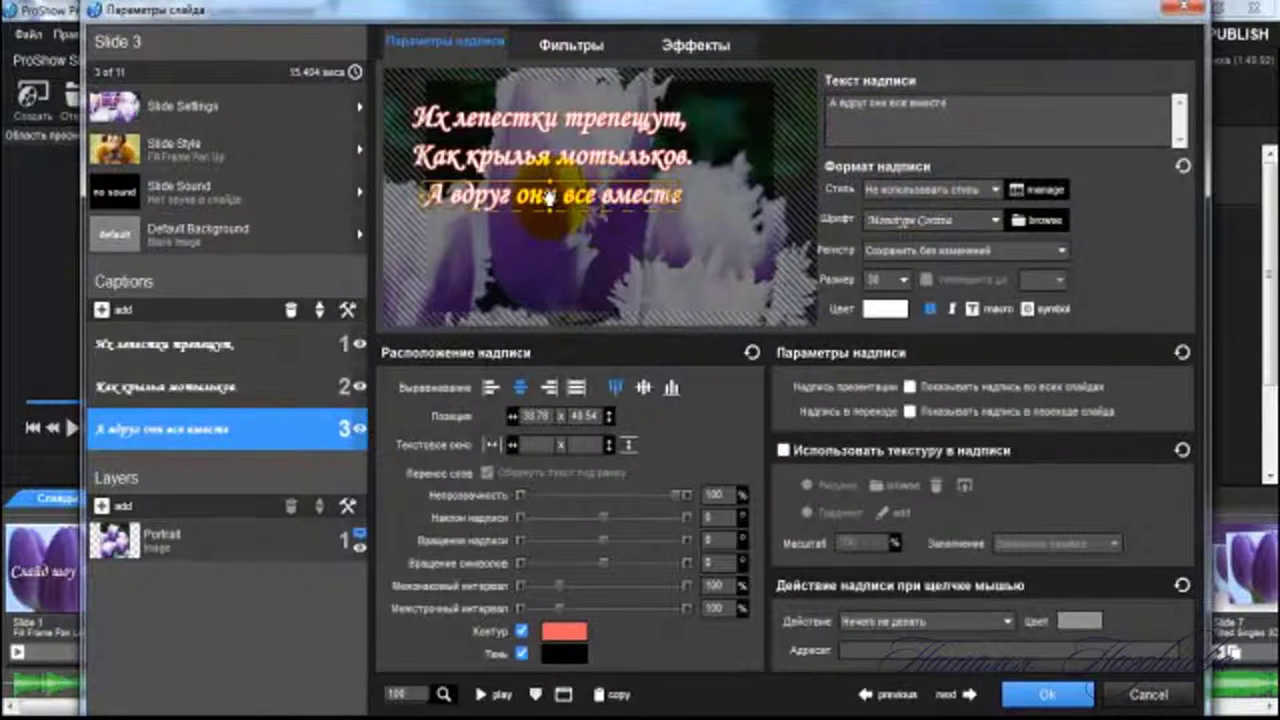
{"action": "left_click_drag", "start_coordinate": [545, 207], "coordinate": [541, 206]}
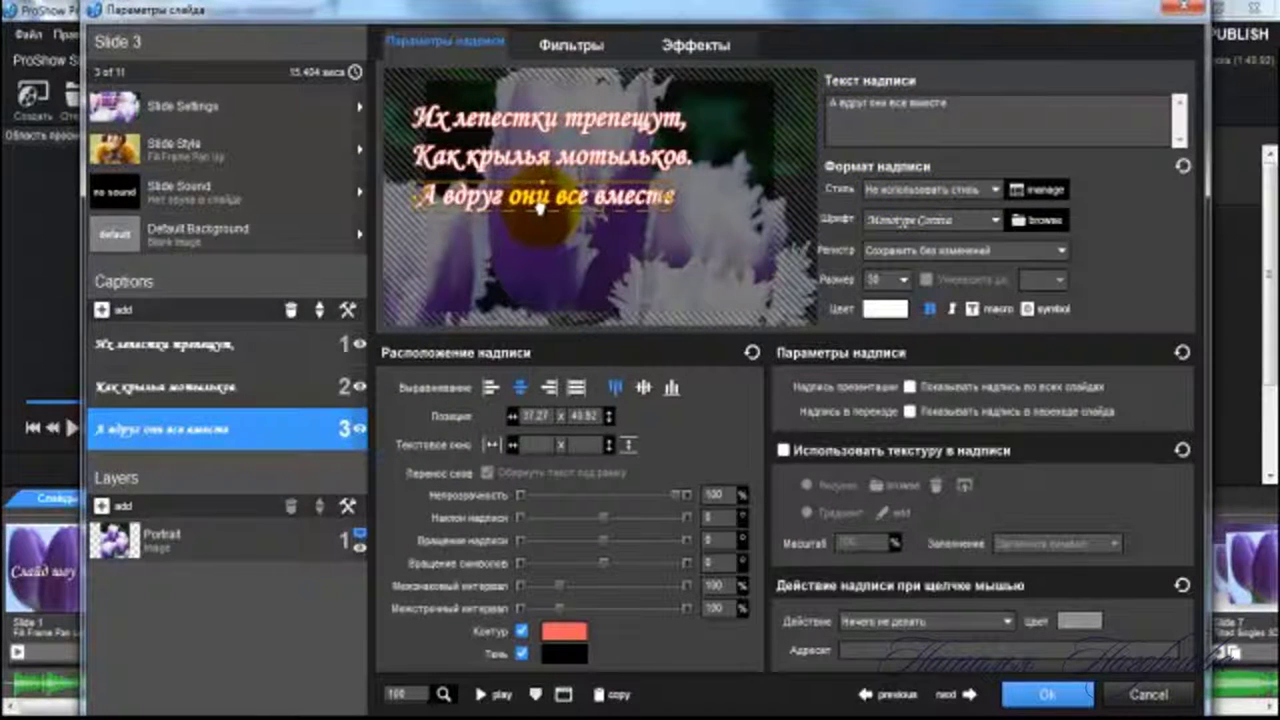
- Add «Взлетят до облаков?» as the fourth caption, nudged into place below the others
{"action": "left_click", "coordinate": [103, 309]}
{"action": "key", "text": "alt+Tab"}
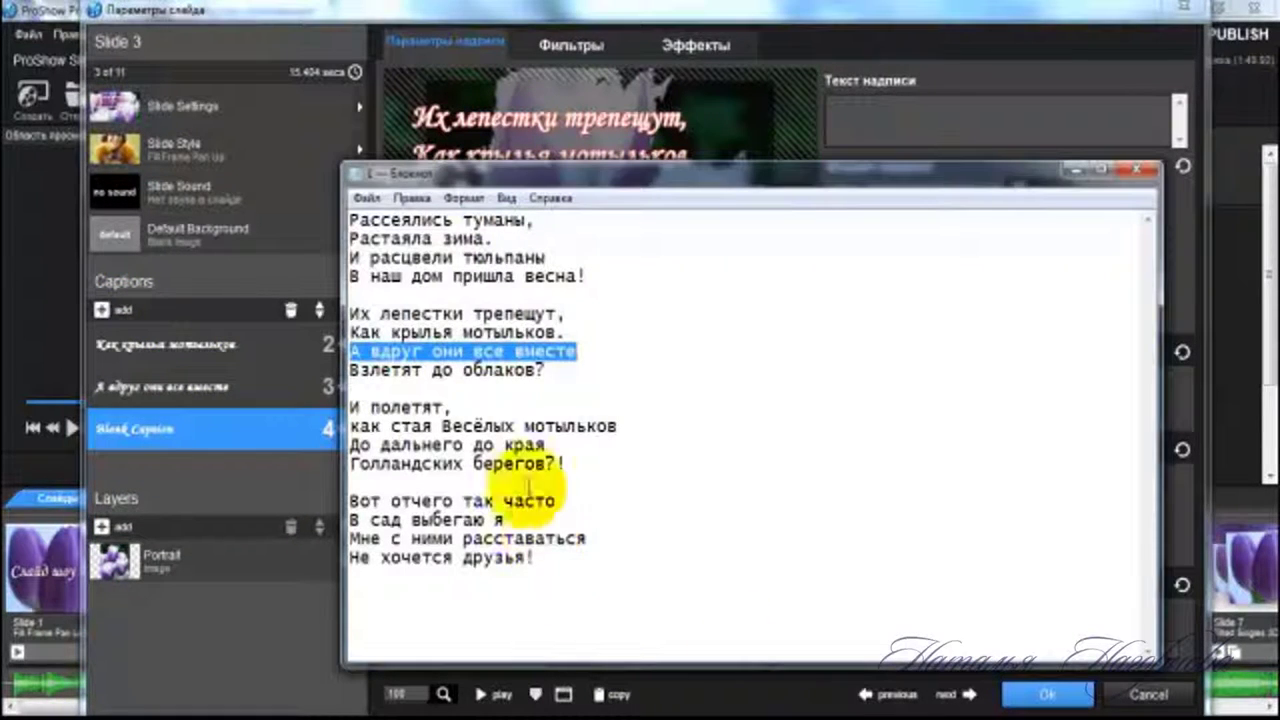
{"action": "left_click_drag", "start_coordinate": [538, 370], "coordinate": [491, 372]}
{"action": "left_click_drag", "start_coordinate": [553, 374], "coordinate": [359, 380]}
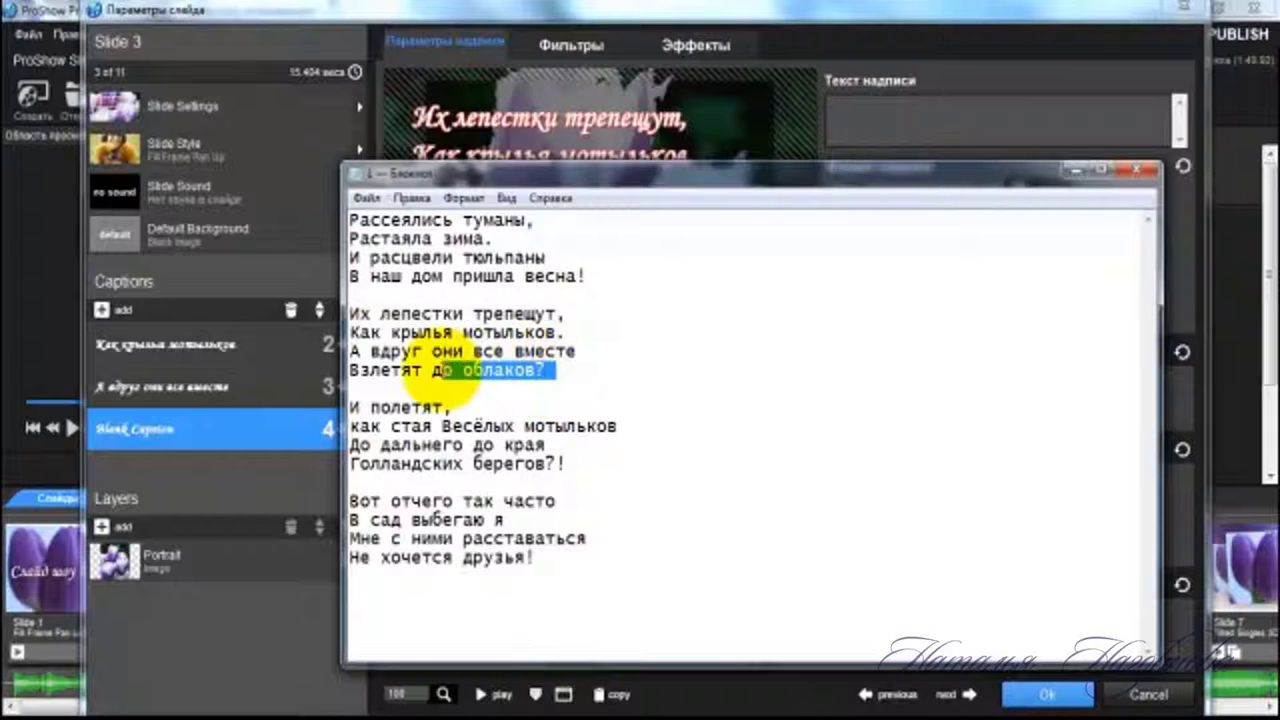
{"action": "right_click", "coordinate": [355, 370]}
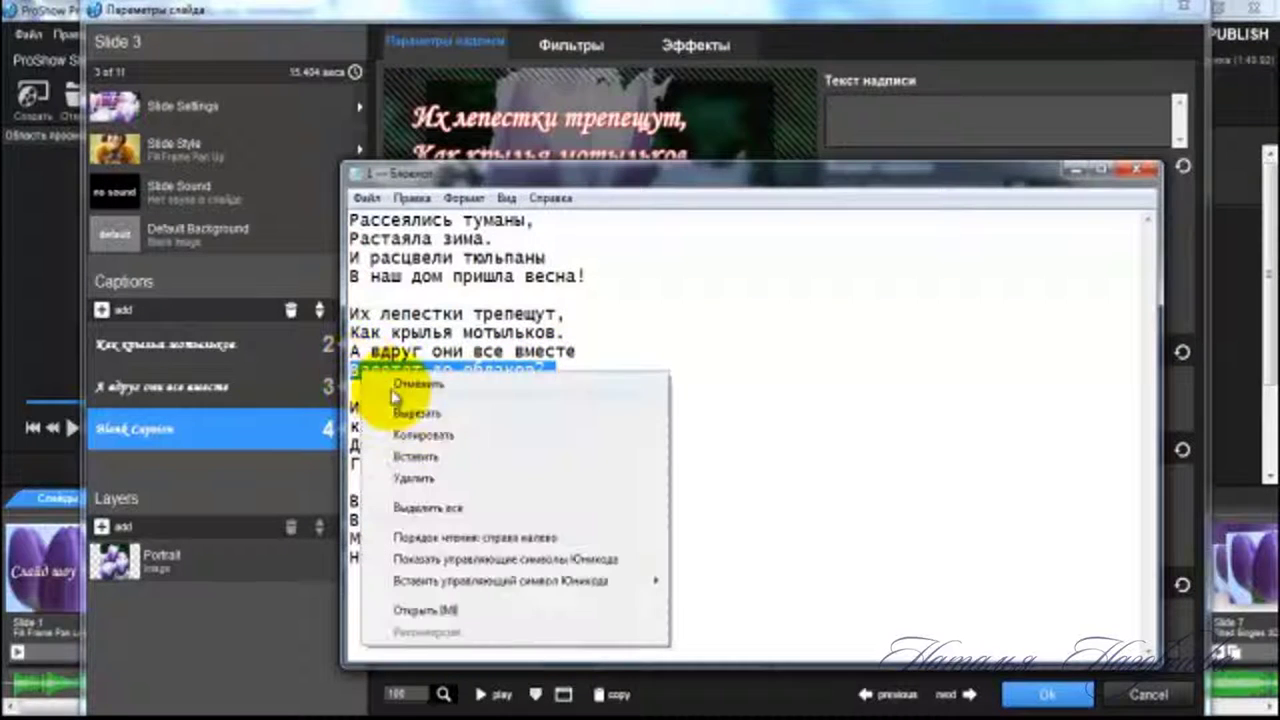
{"action": "left_click", "coordinate": [425, 437]}
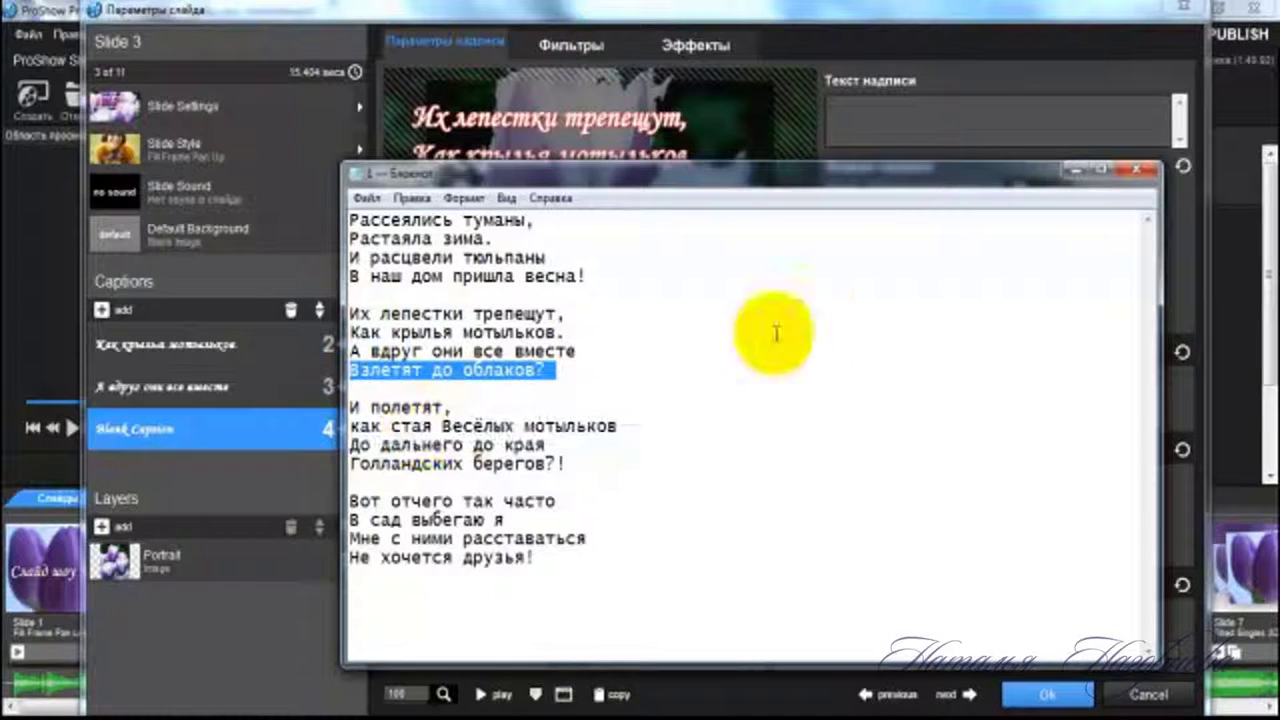
{"action": "left_click", "coordinate": [1073, 174]}
{"action": "right_click", "coordinate": [906, 121]}
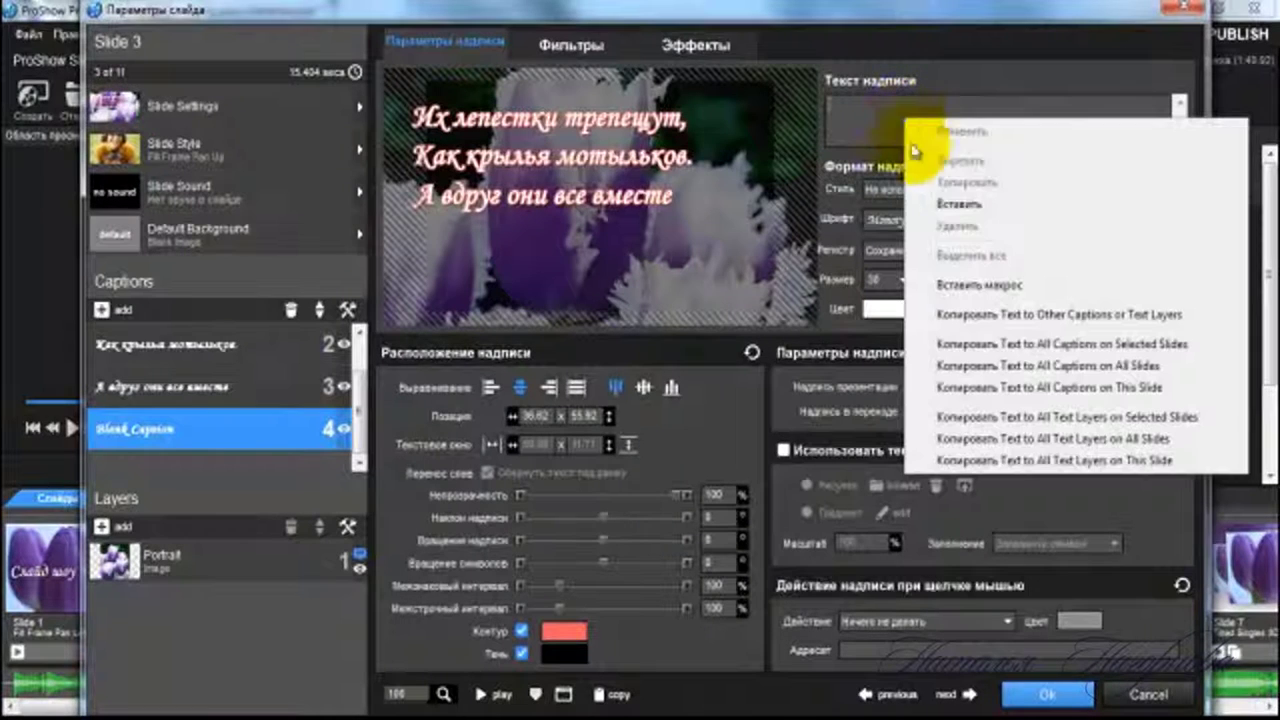
{"action": "left_click", "coordinate": [945, 200]}
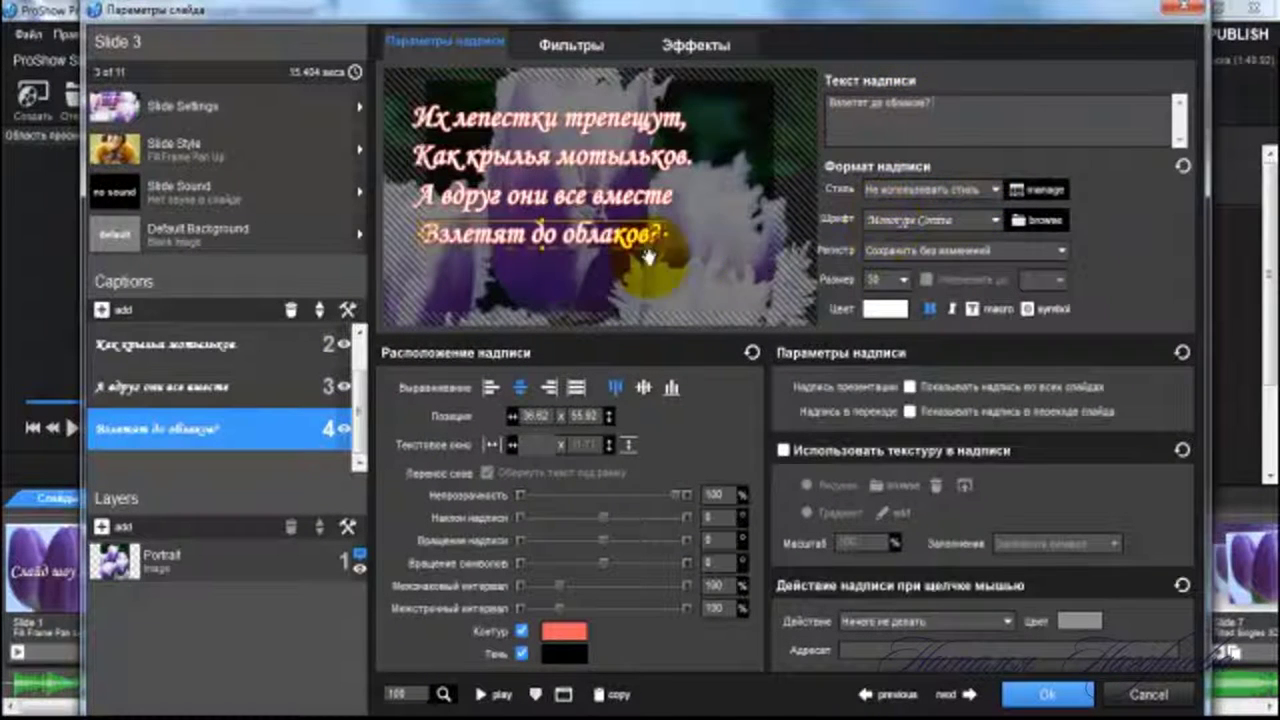
{"action": "left_click_drag", "start_coordinate": [553, 248], "coordinate": [558, 246]}
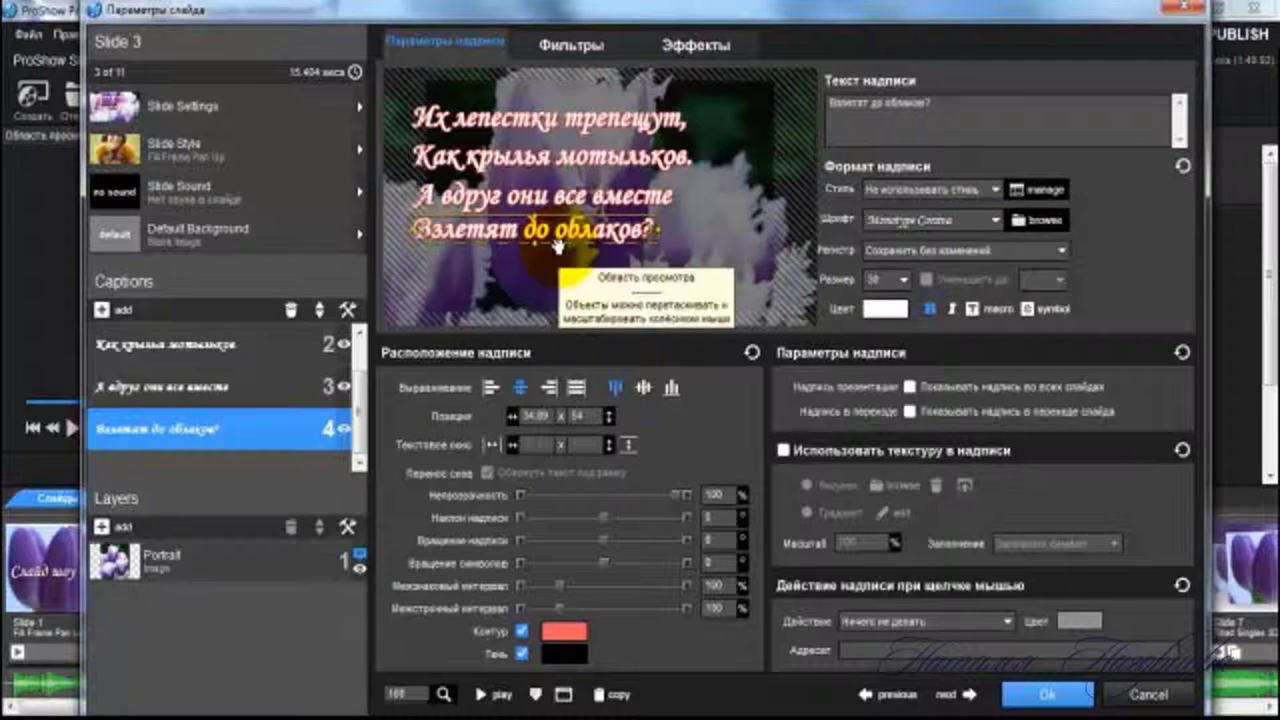
{"action": "left_click", "coordinate": [550, 121]}
- Apply Style 11 to the first two captions and move the second onto its own line
{"action": "left_click", "coordinate": [995, 189]}
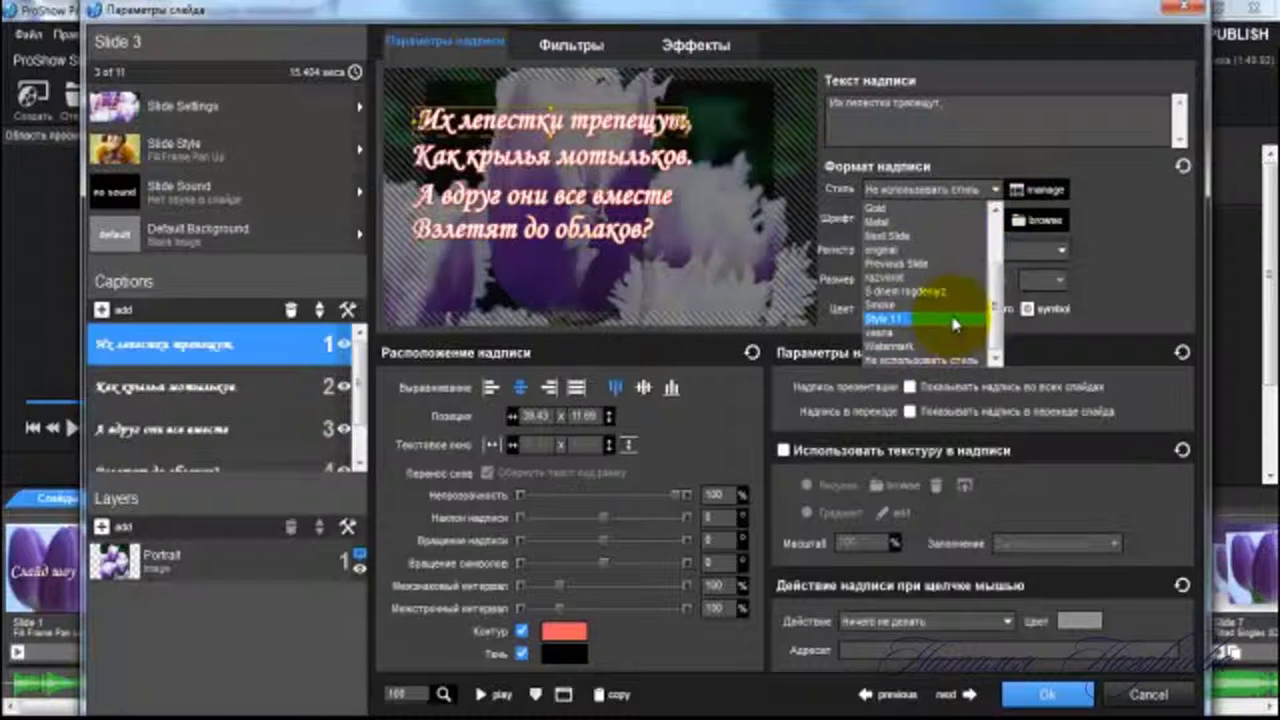
{"action": "left_click", "coordinate": [900, 318]}
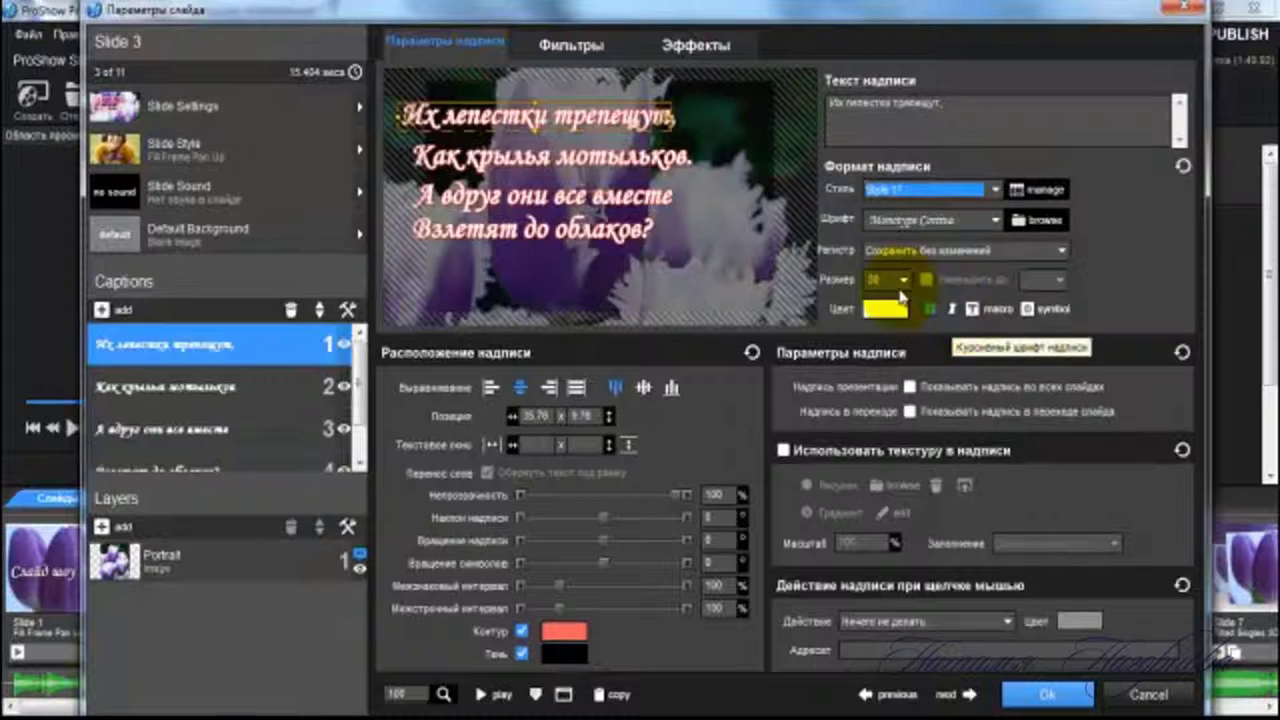
{"action": "left_click", "coordinate": [430, 158]}
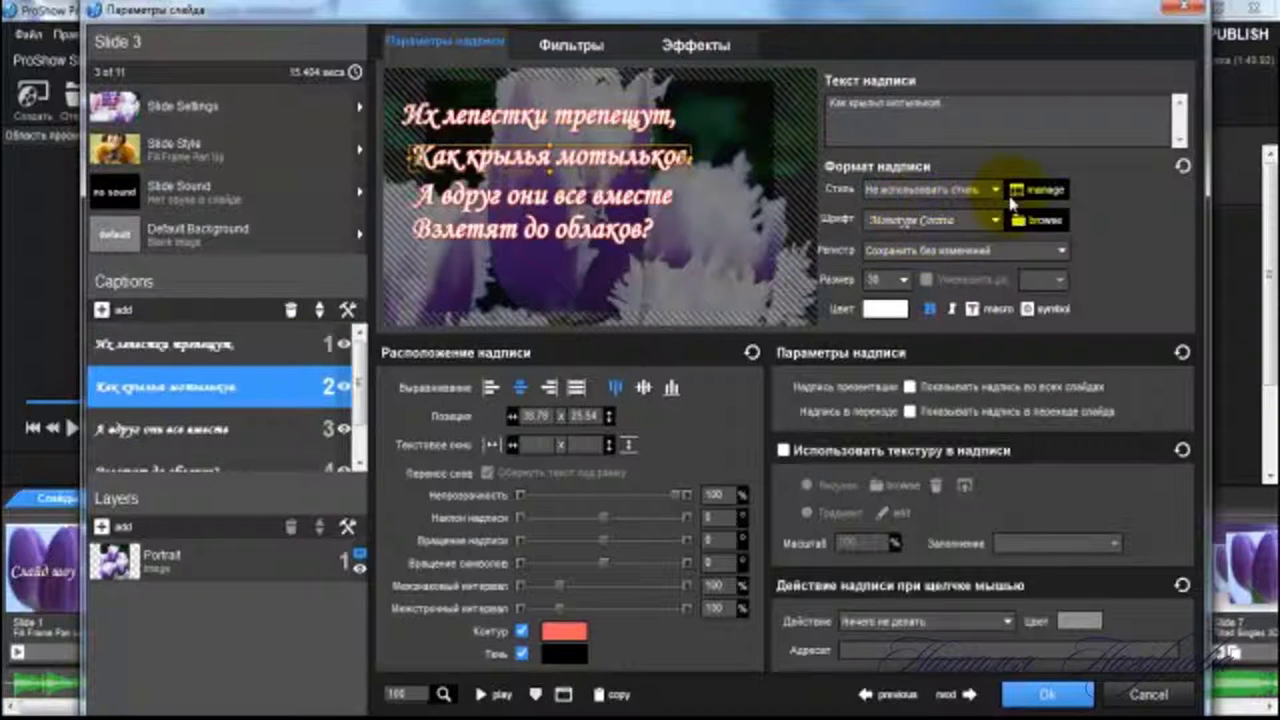
{"action": "left_click", "coordinate": [995, 190]}
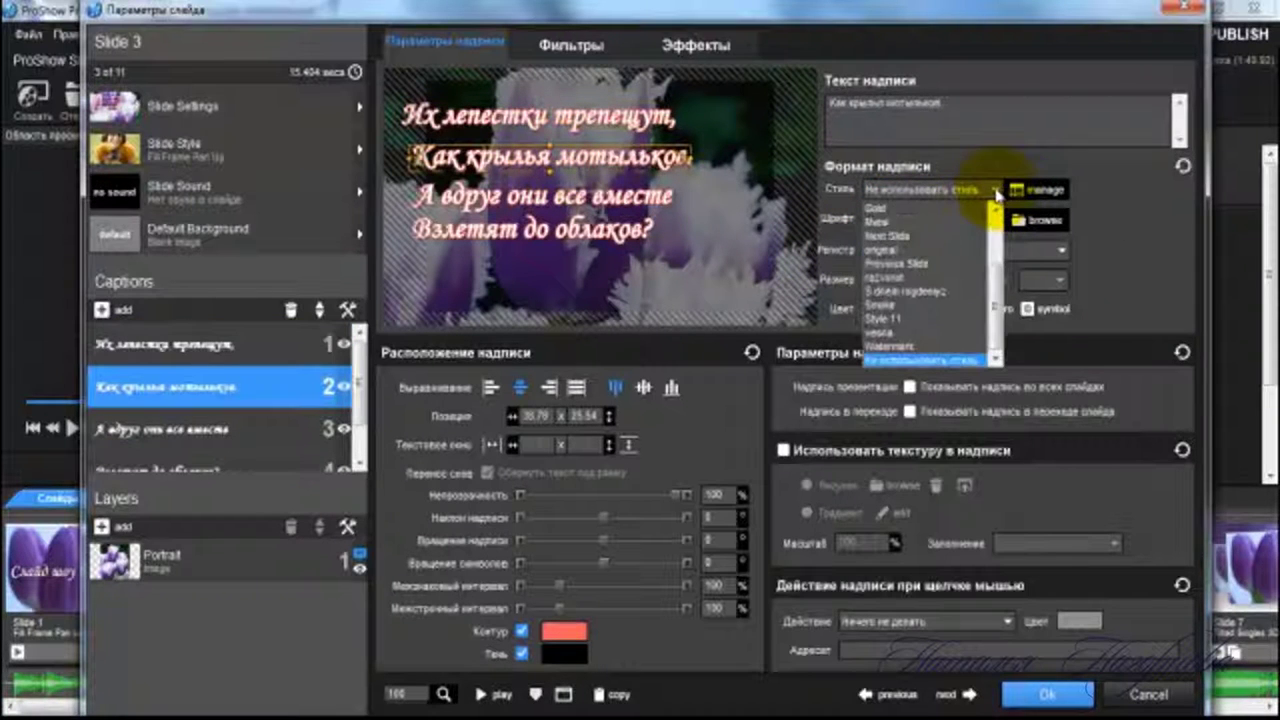
{"action": "left_click", "coordinate": [956, 319]}
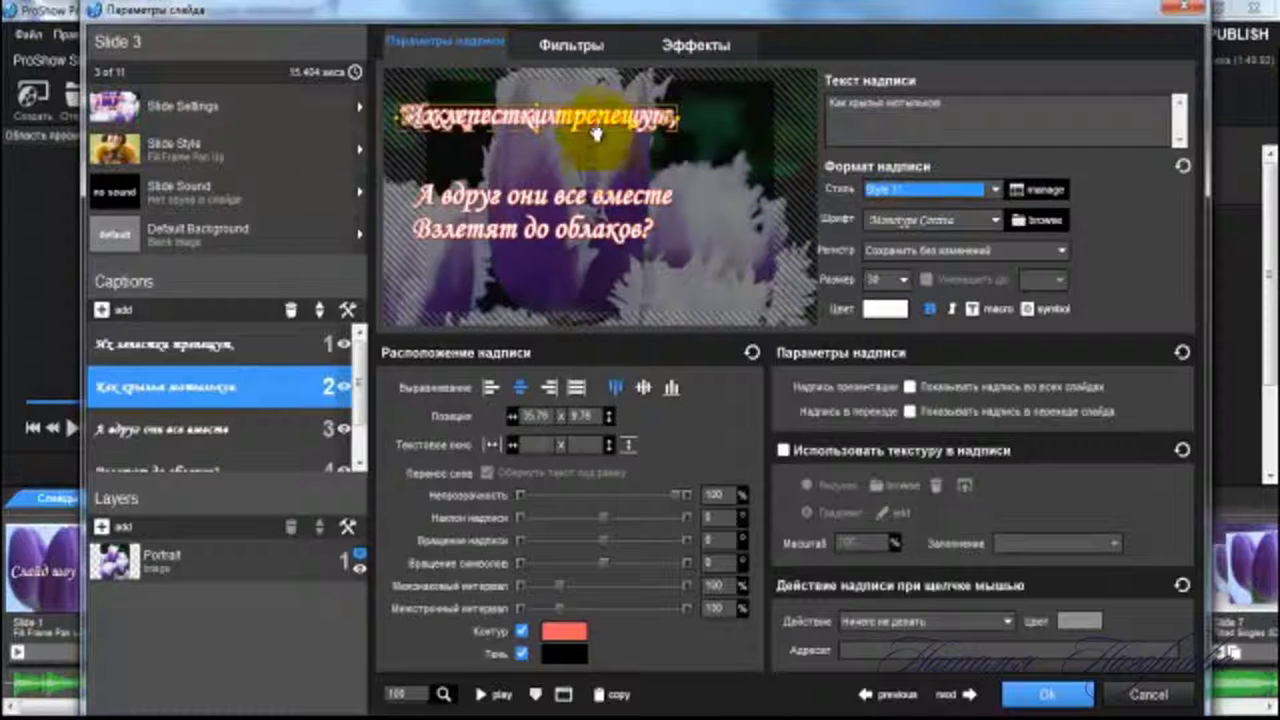
{"action": "left_click_drag", "start_coordinate": [596, 133], "coordinate": [600, 153]}
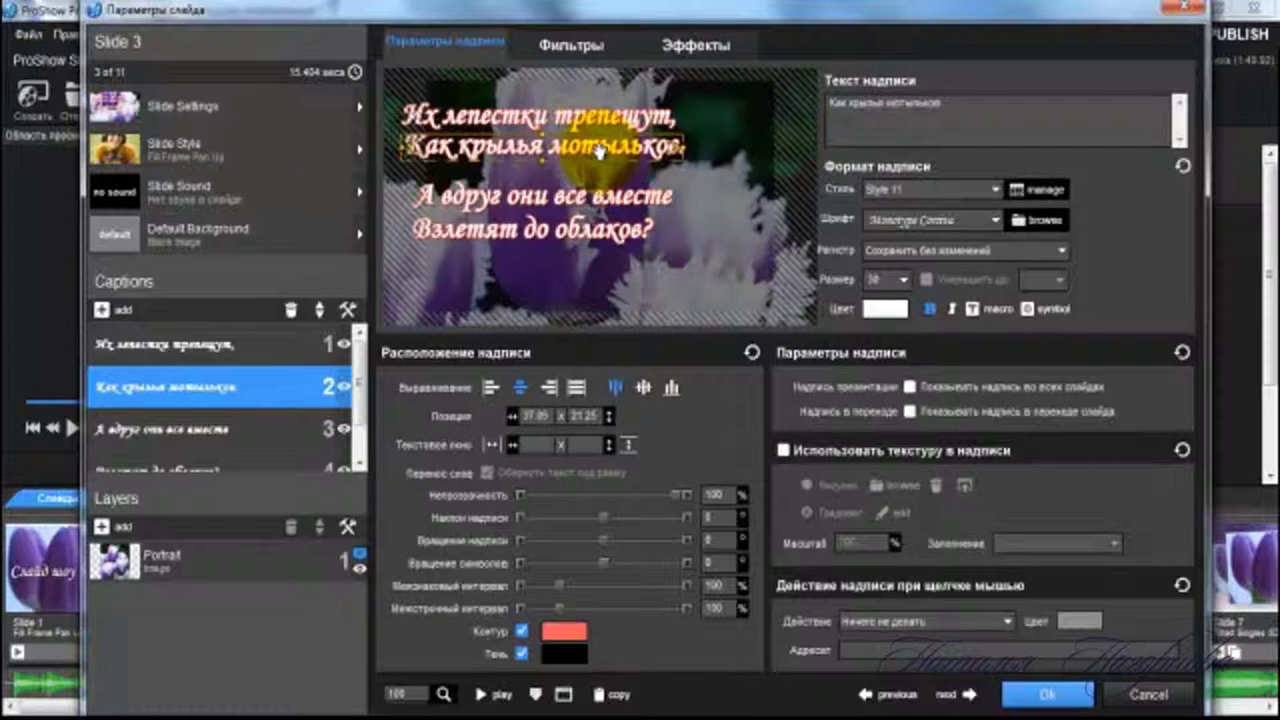
- Apply Style 11 to captions 3 and 4, placing each below the previous line
{"action": "scroll", "coordinate": [375, 385], "scroll_direction": "down", "scroll_amount": 1}
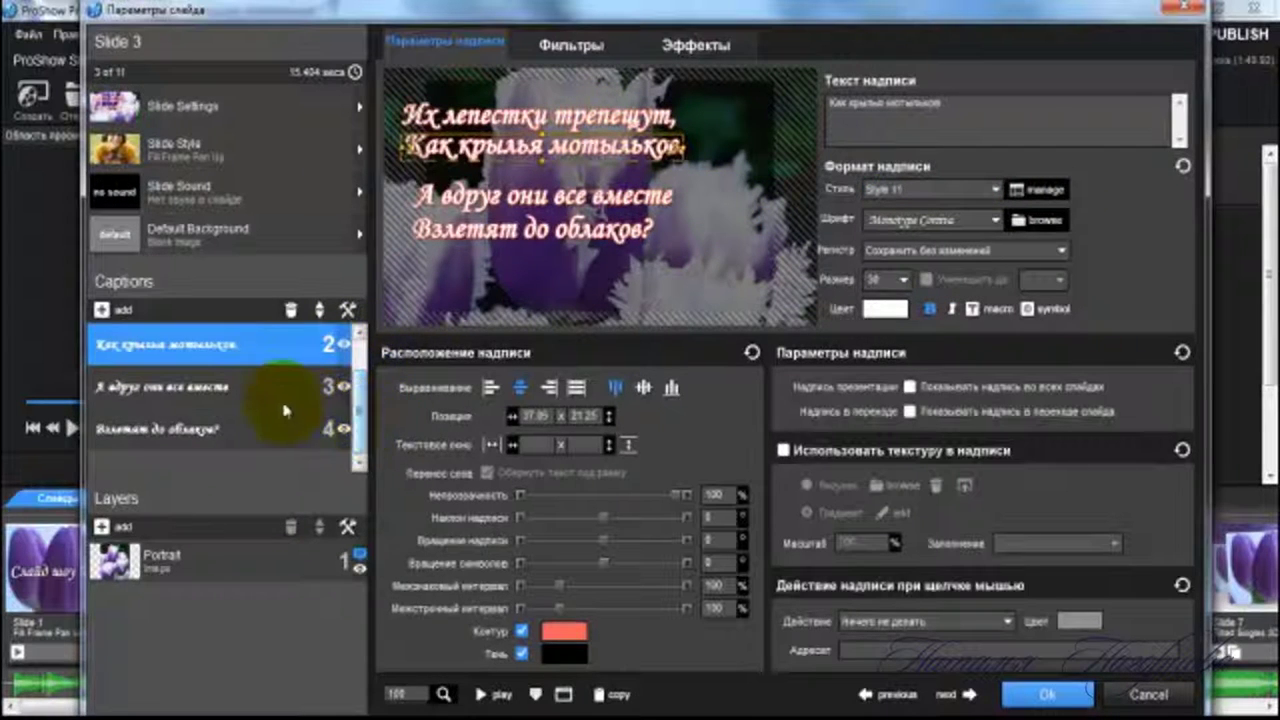
{"action": "left_click", "coordinate": [277, 385]}
{"action": "left_click", "coordinate": [995, 195]}
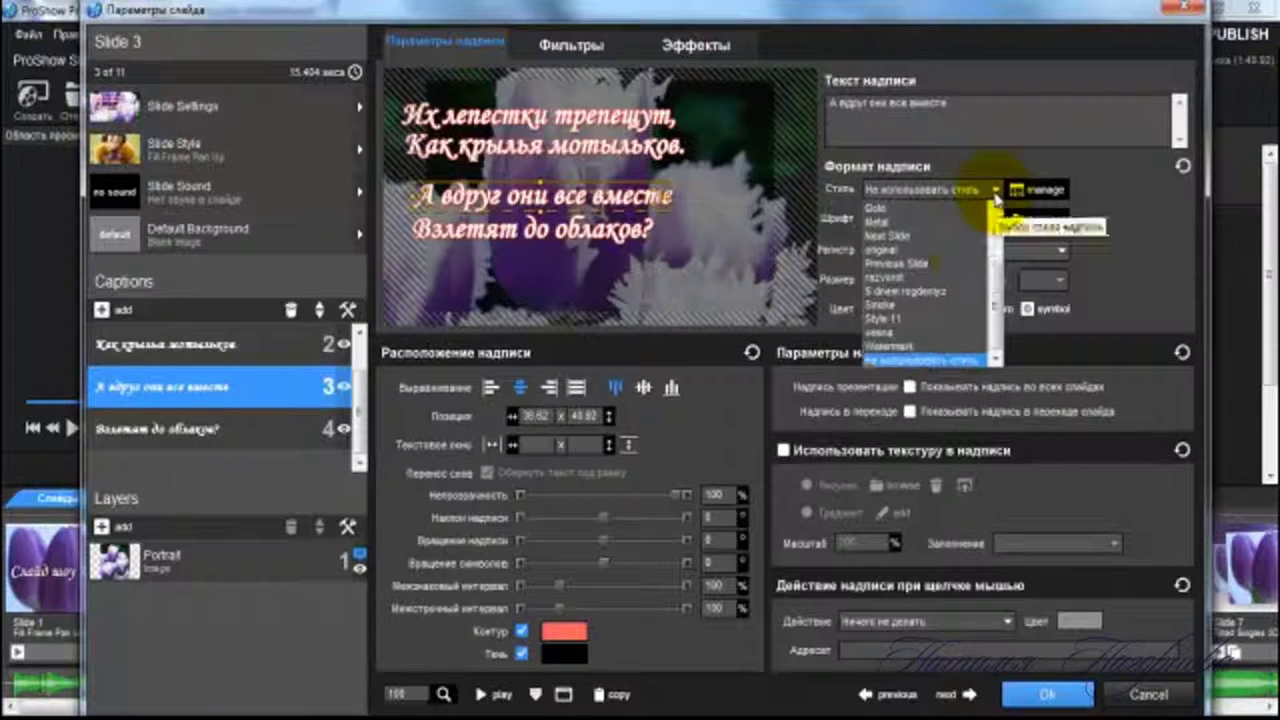
{"action": "left_click", "coordinate": [950, 322]}
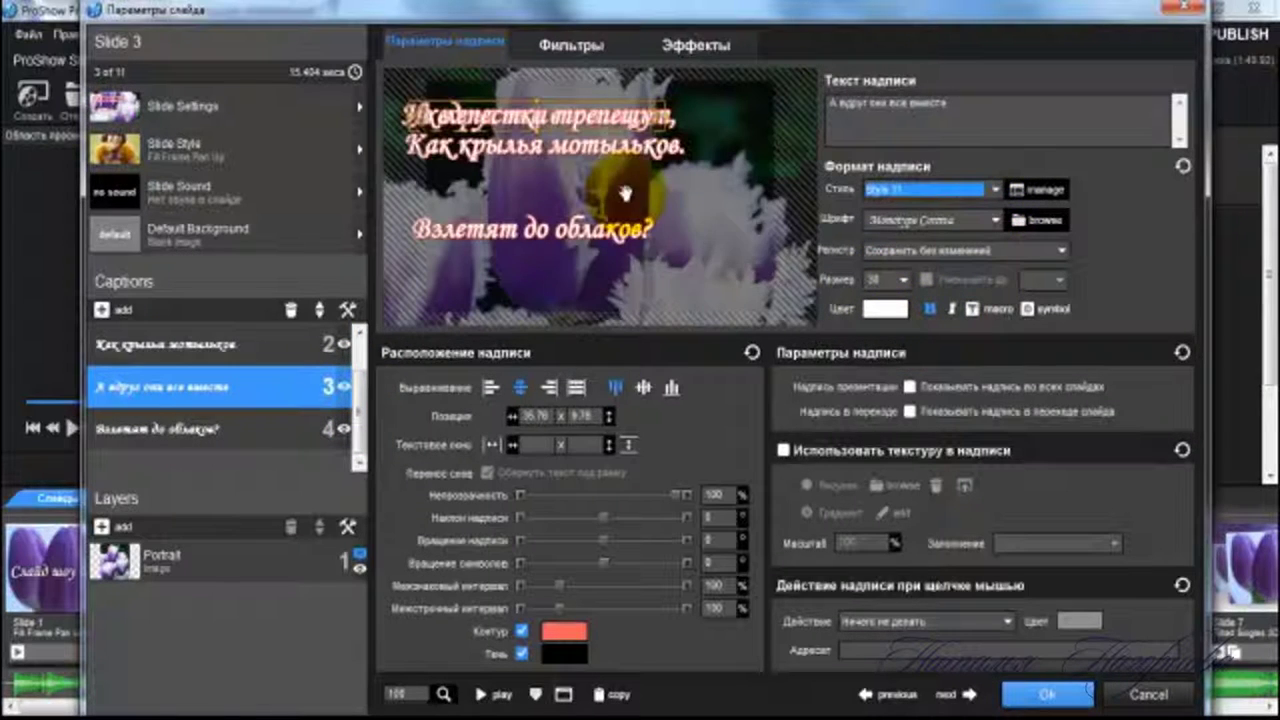
{"action": "left_click_drag", "start_coordinate": [586, 132], "coordinate": [593, 190]}
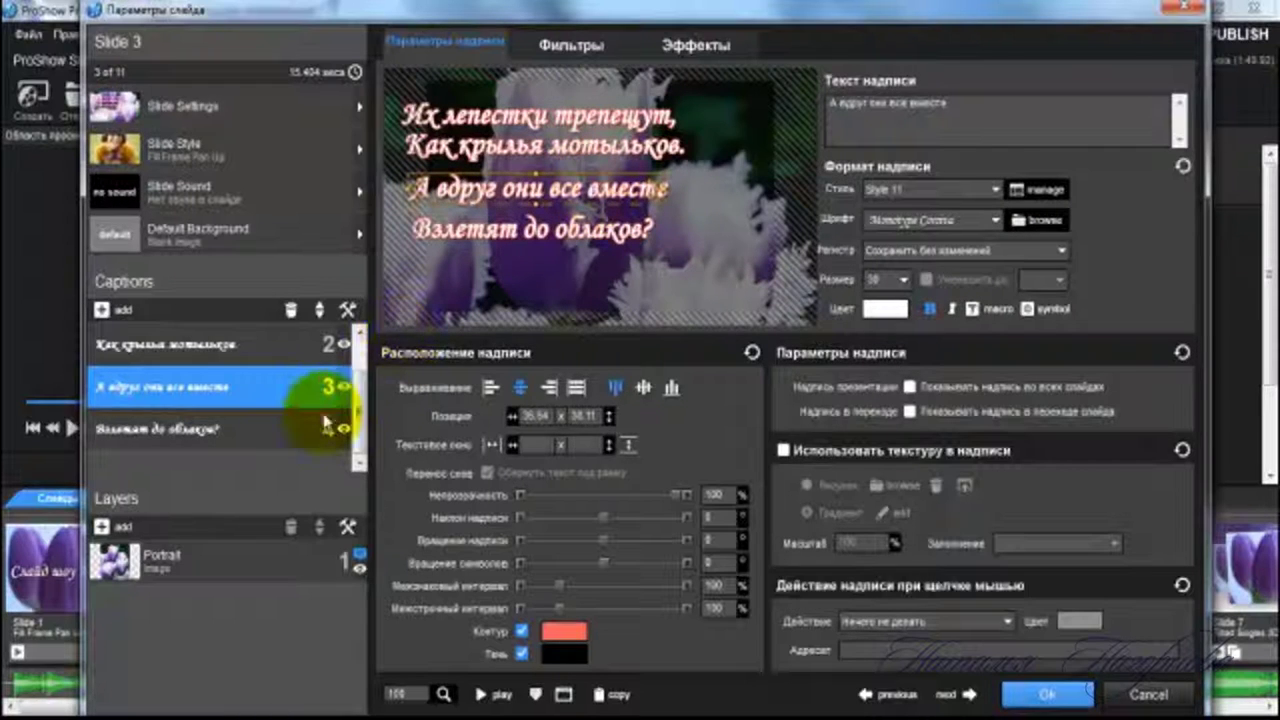
{"action": "left_click", "coordinate": [325, 425]}
{"action": "left_click", "coordinate": [995, 190]}
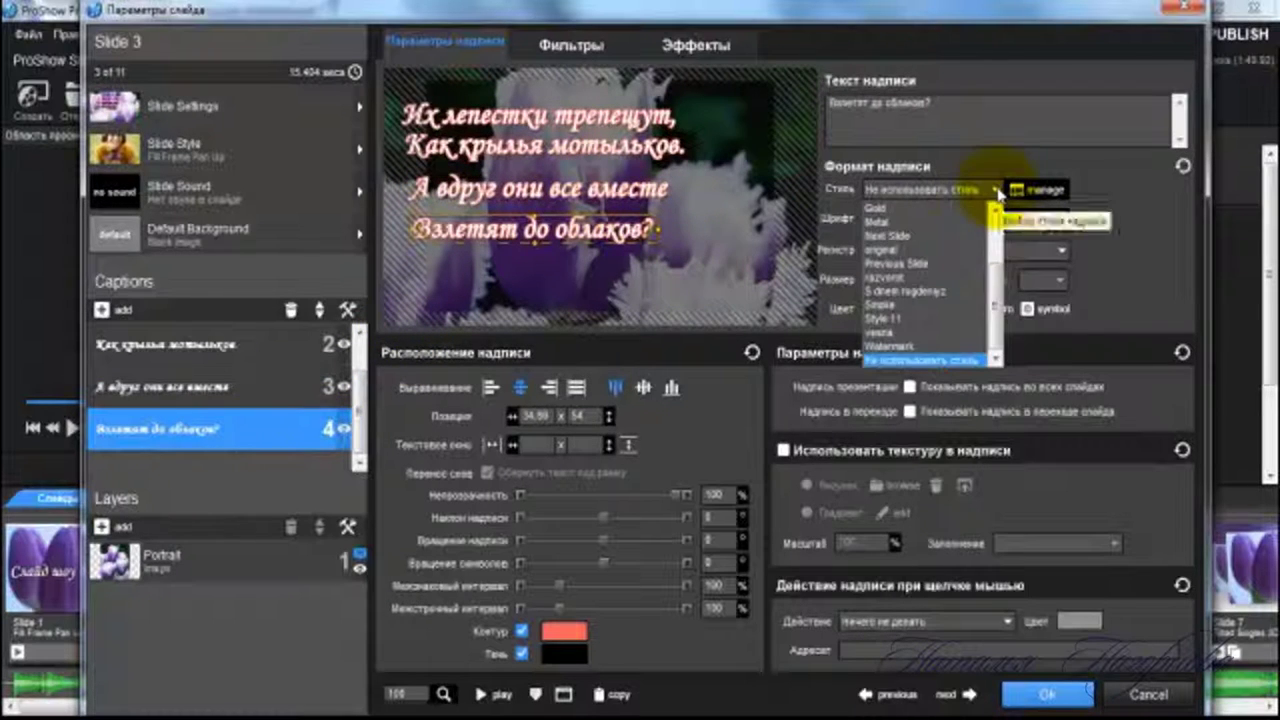
{"action": "left_click", "coordinate": [940, 318]}
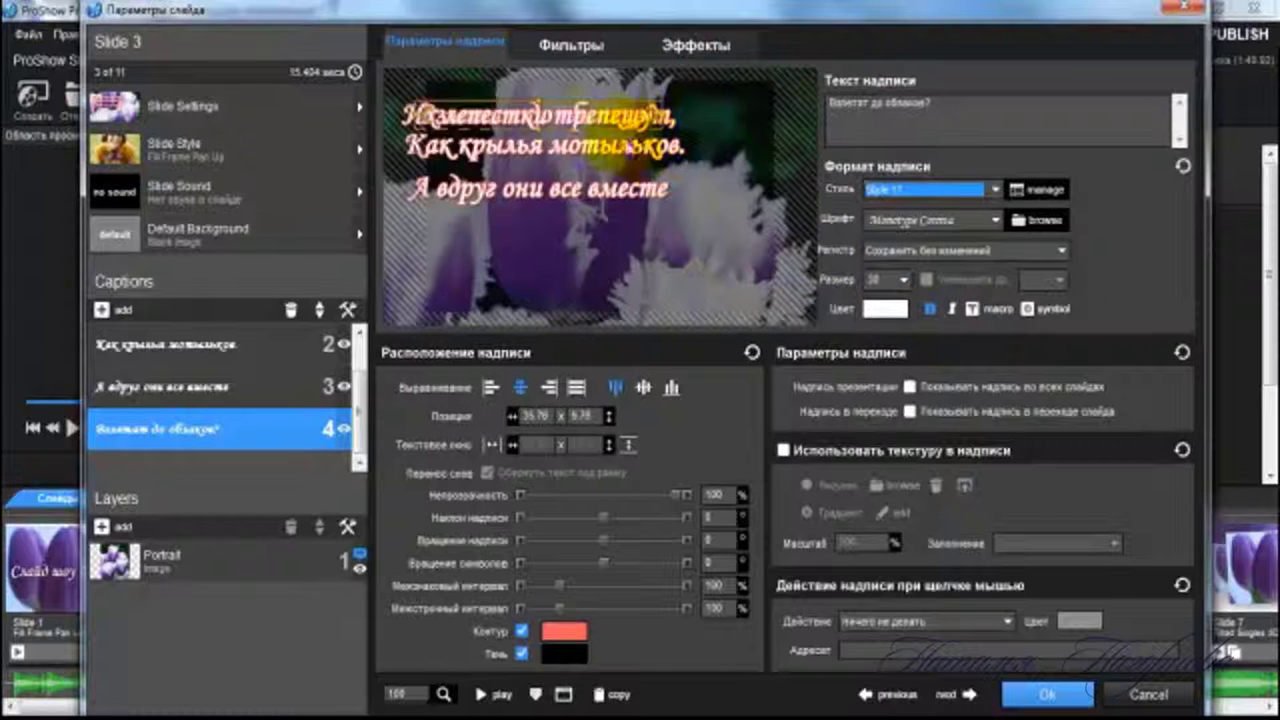
{"action": "left_click_drag", "start_coordinate": [594, 120], "coordinate": [597, 232]}
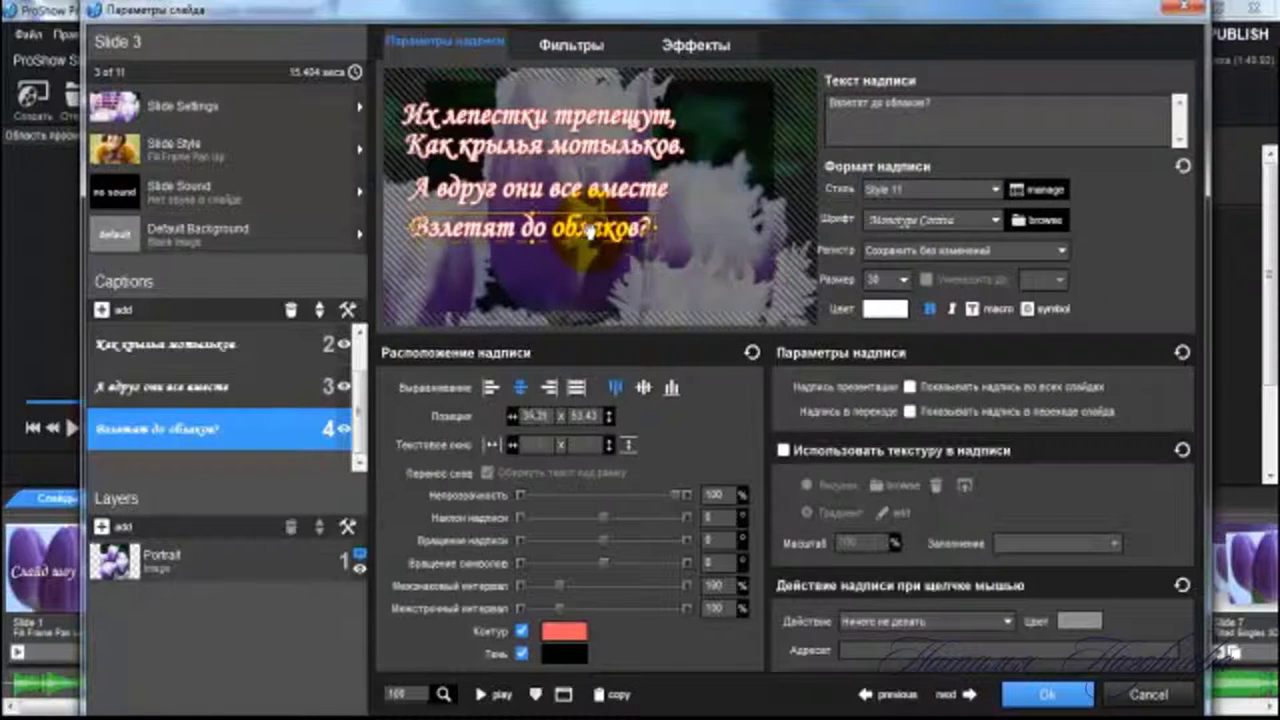
- Fine-tune the fourth and second captions' positions so the four lines are evenly spaced
{"action": "left_click_drag", "start_coordinate": [590, 230], "coordinate": [586, 230]}
{"action": "left_click", "coordinate": [515, 150]}
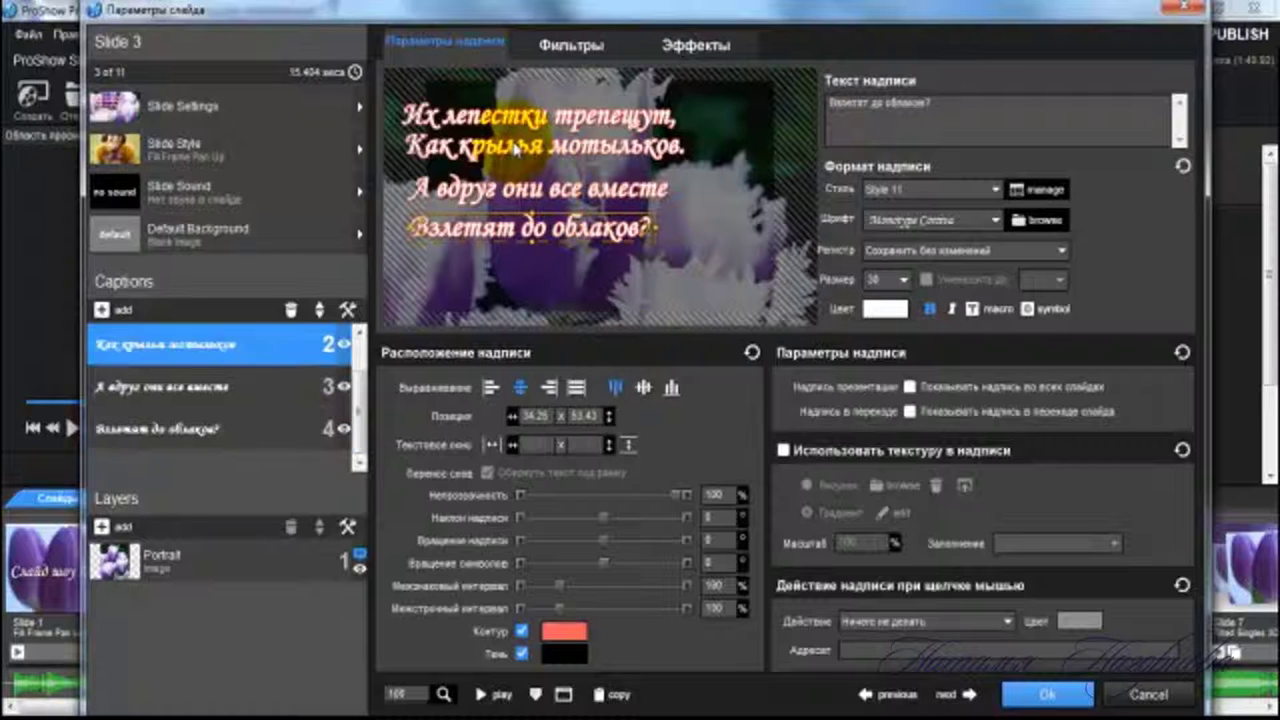
{"action": "left_click_drag", "start_coordinate": [519, 150], "coordinate": [522, 153]}
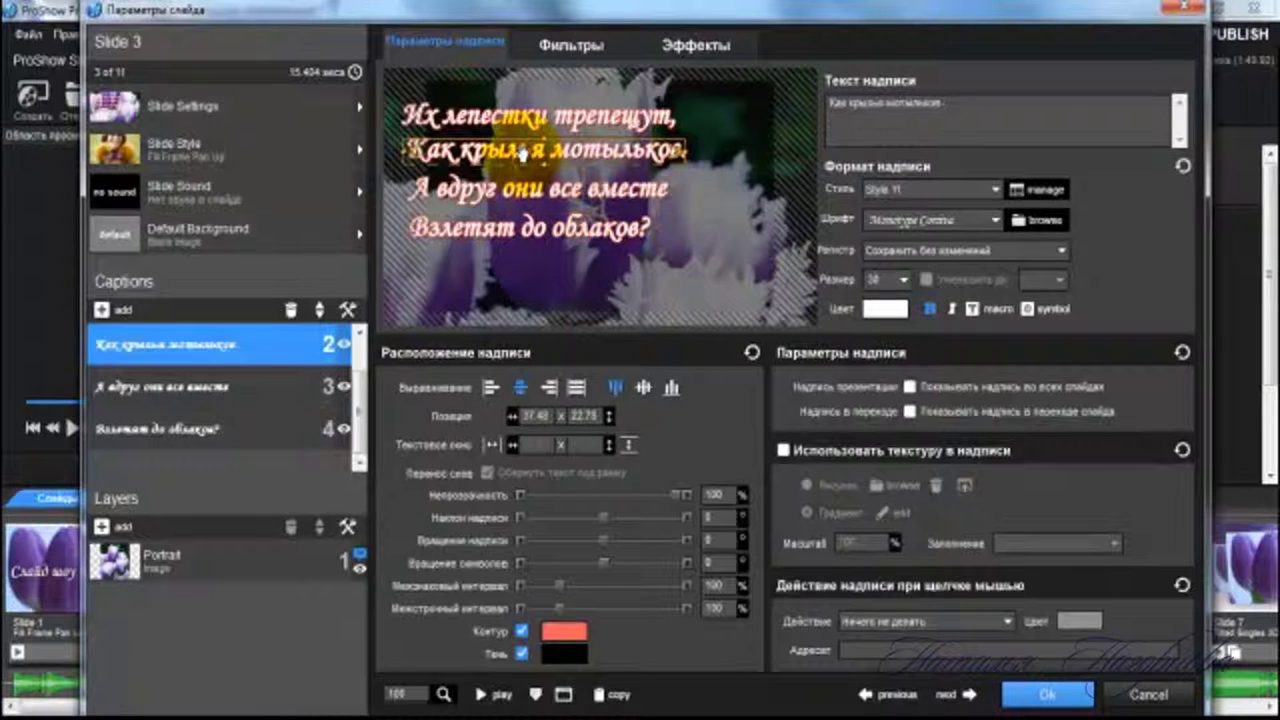
{"action": "left_click", "coordinate": [530, 192]}
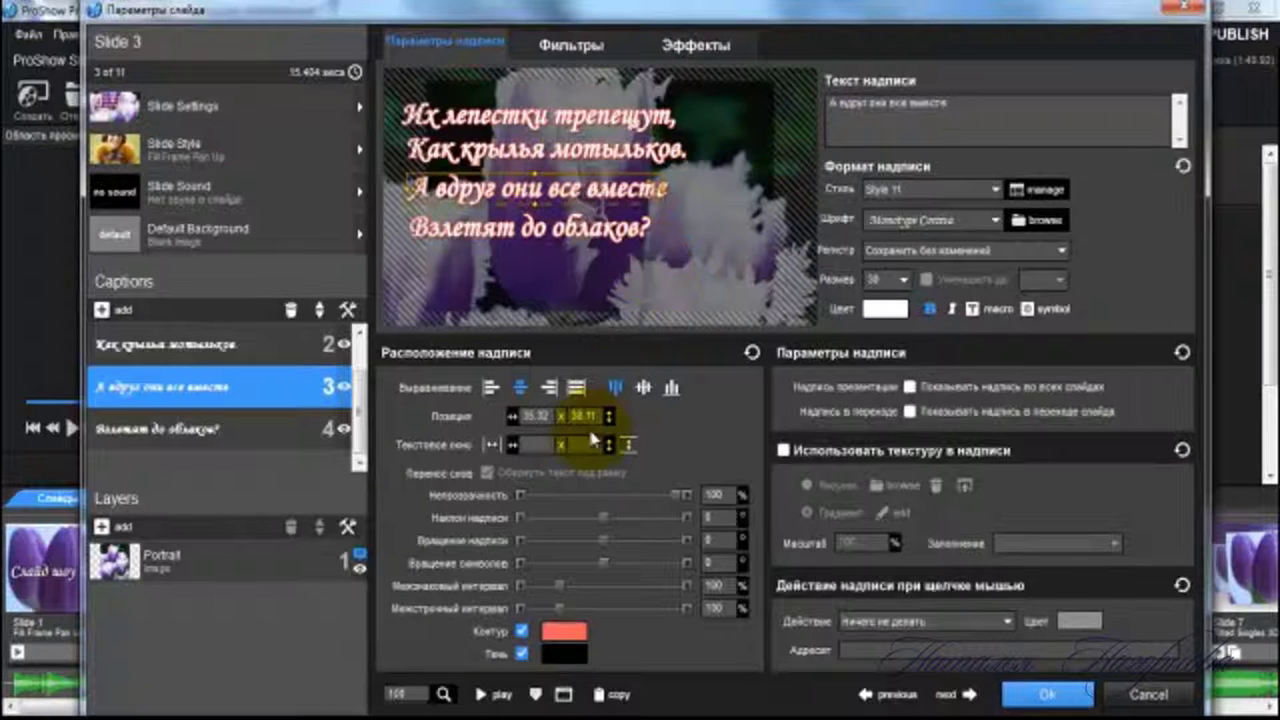
- Play and stop slide 3's caption preview, then close the slide options with OK
{"action": "left_click", "coordinate": [478, 698]}
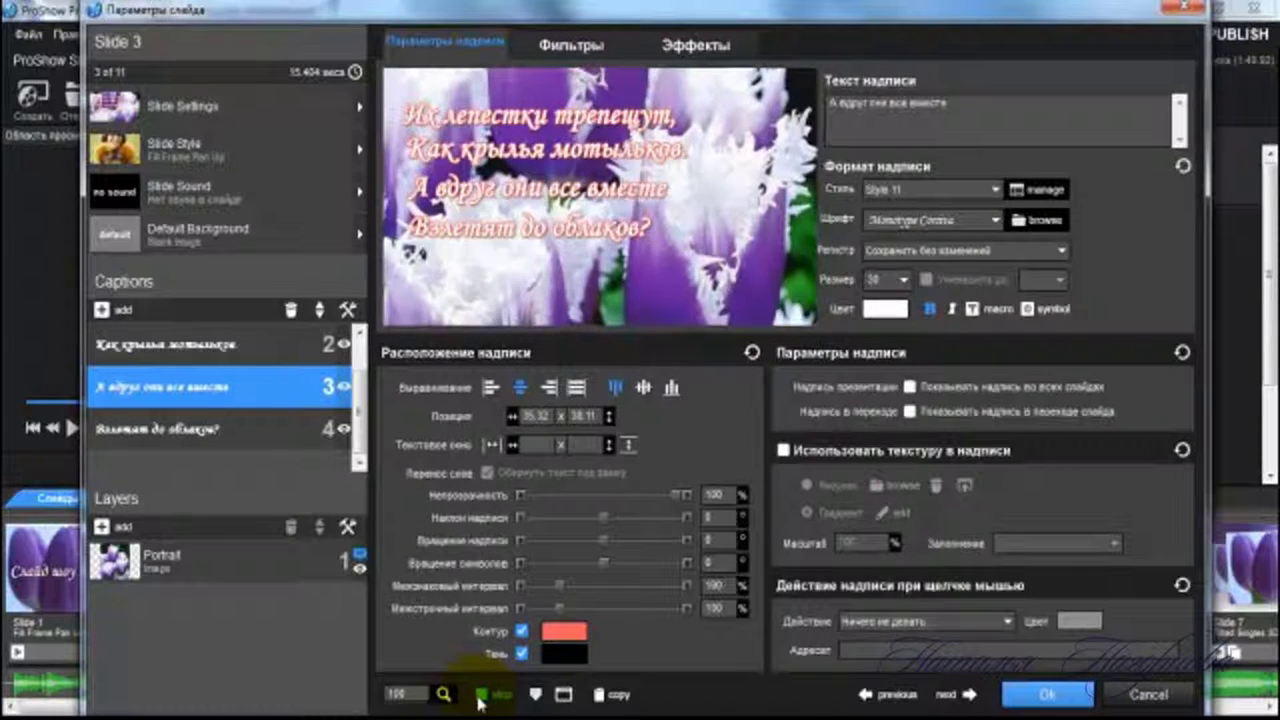
{"action": "left_click", "coordinate": [481, 694]}
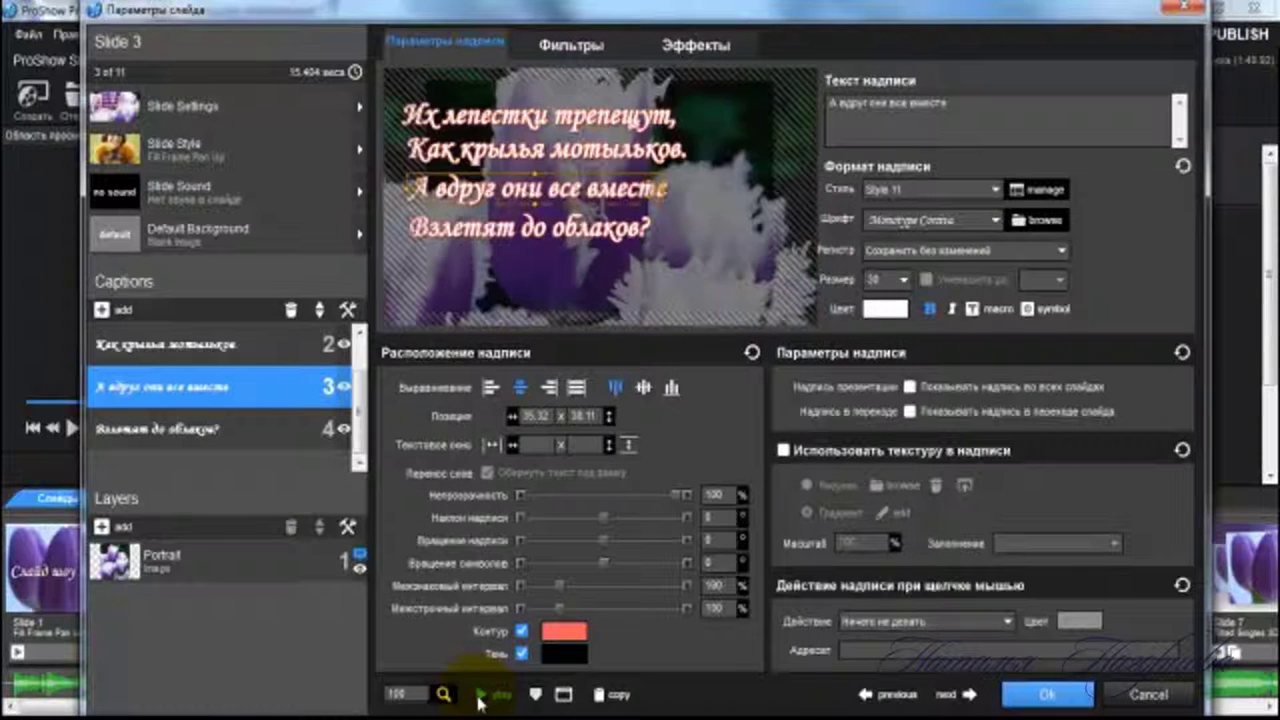
{"action": "left_click", "coordinate": [1055, 693]}
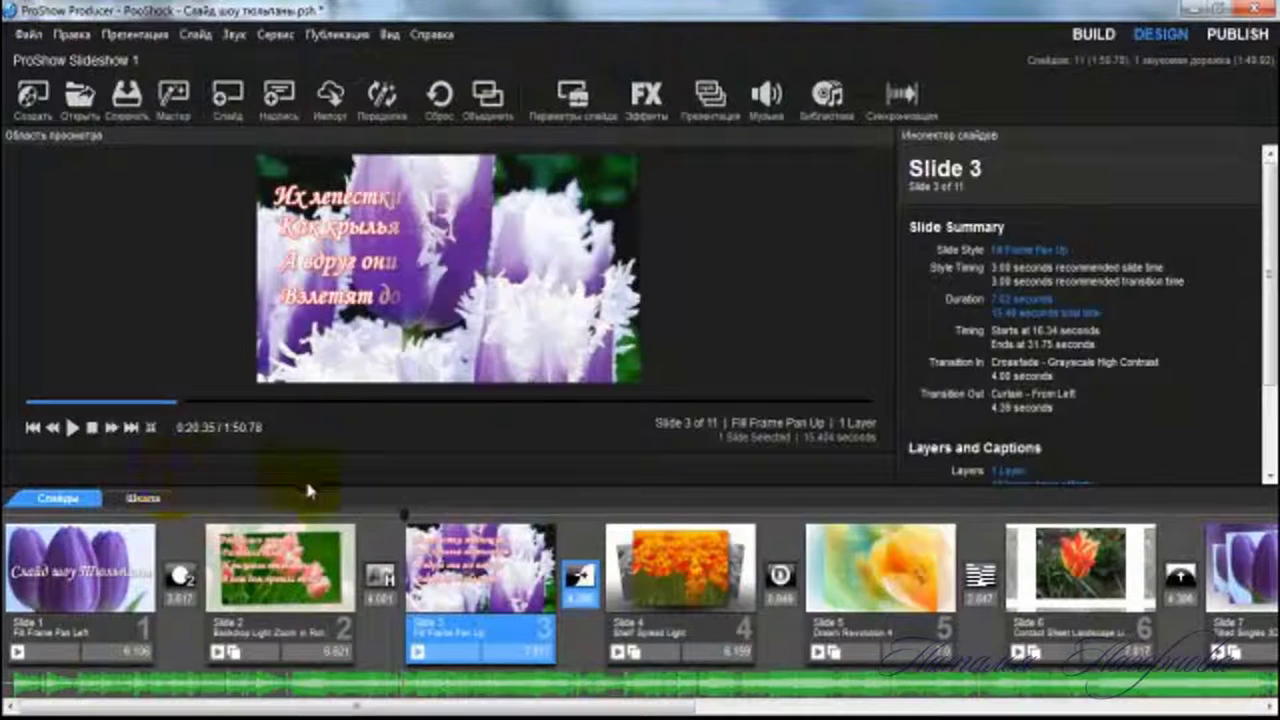
- Play the 11-slide tulip slideshow full screen starting from slide 1
{"action": "left_click", "coordinate": [70, 430]}
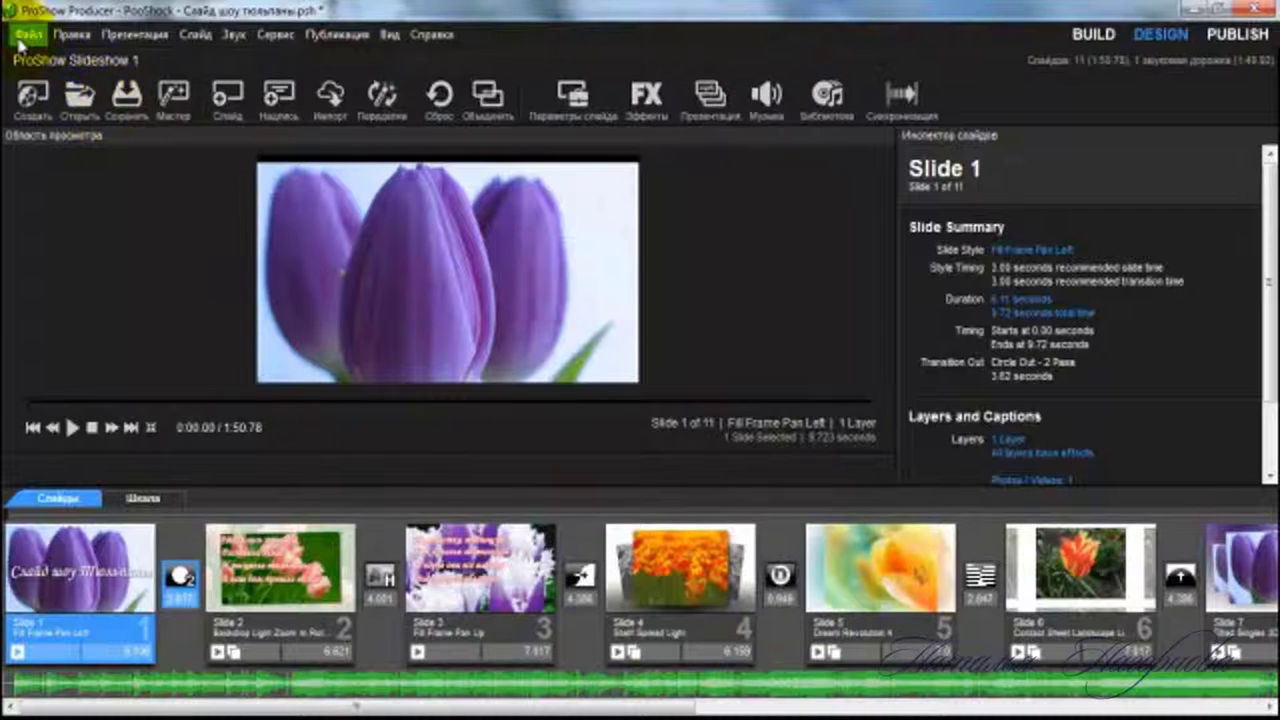
- Use Save As to overwrite the project file Слайд шоу тюльпаны.psh, confirming the replacement
{"action": "left_click", "coordinate": [26, 38]}
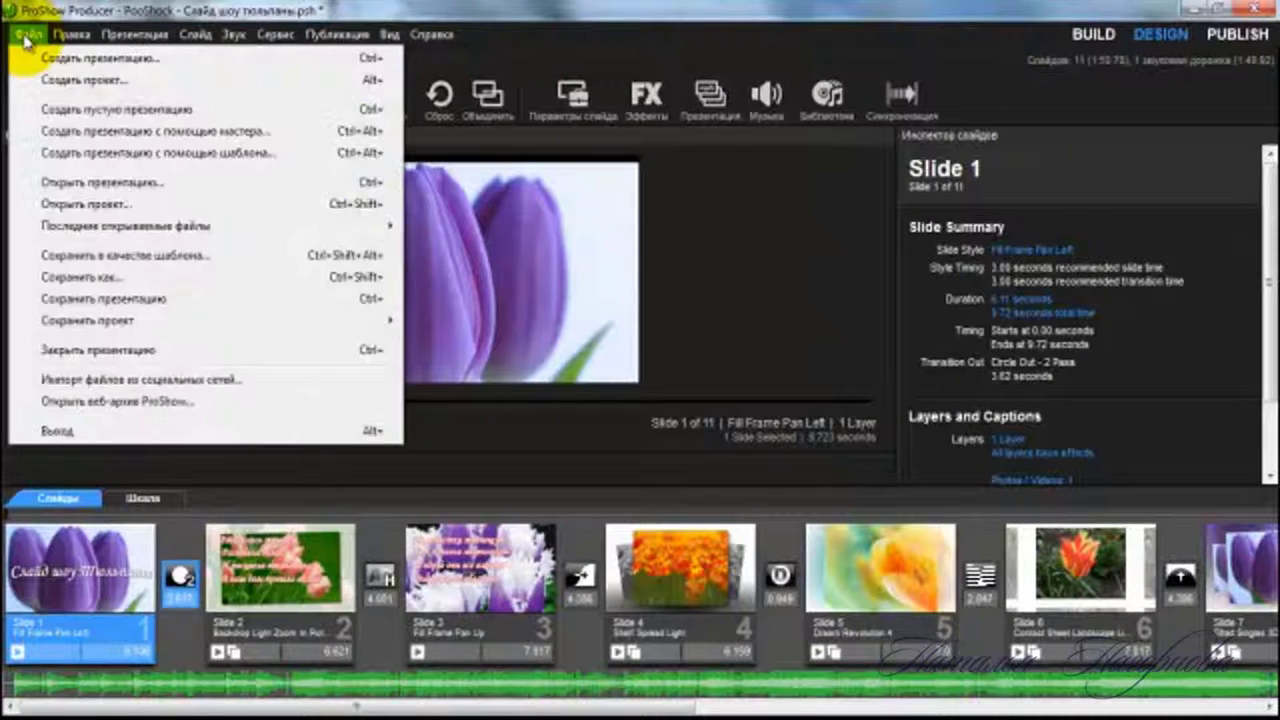
{"action": "left_click", "coordinate": [145, 279]}
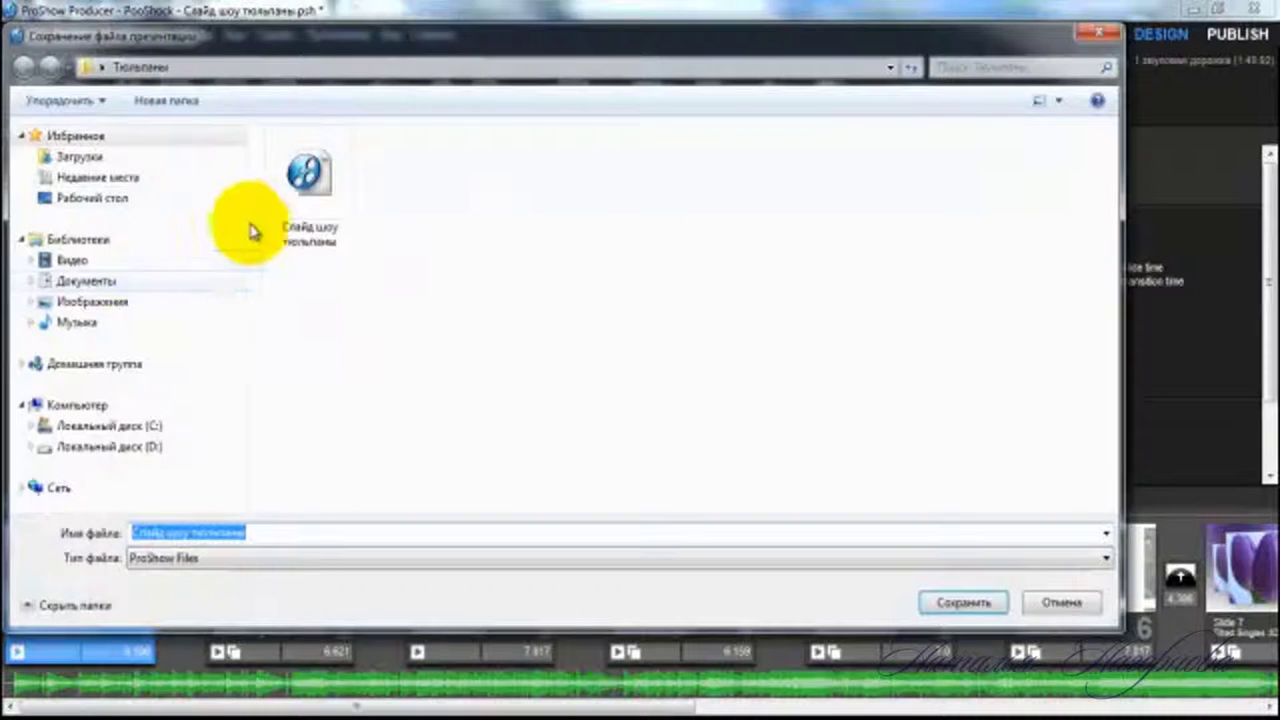
{"action": "left_click", "coordinate": [305, 178]}
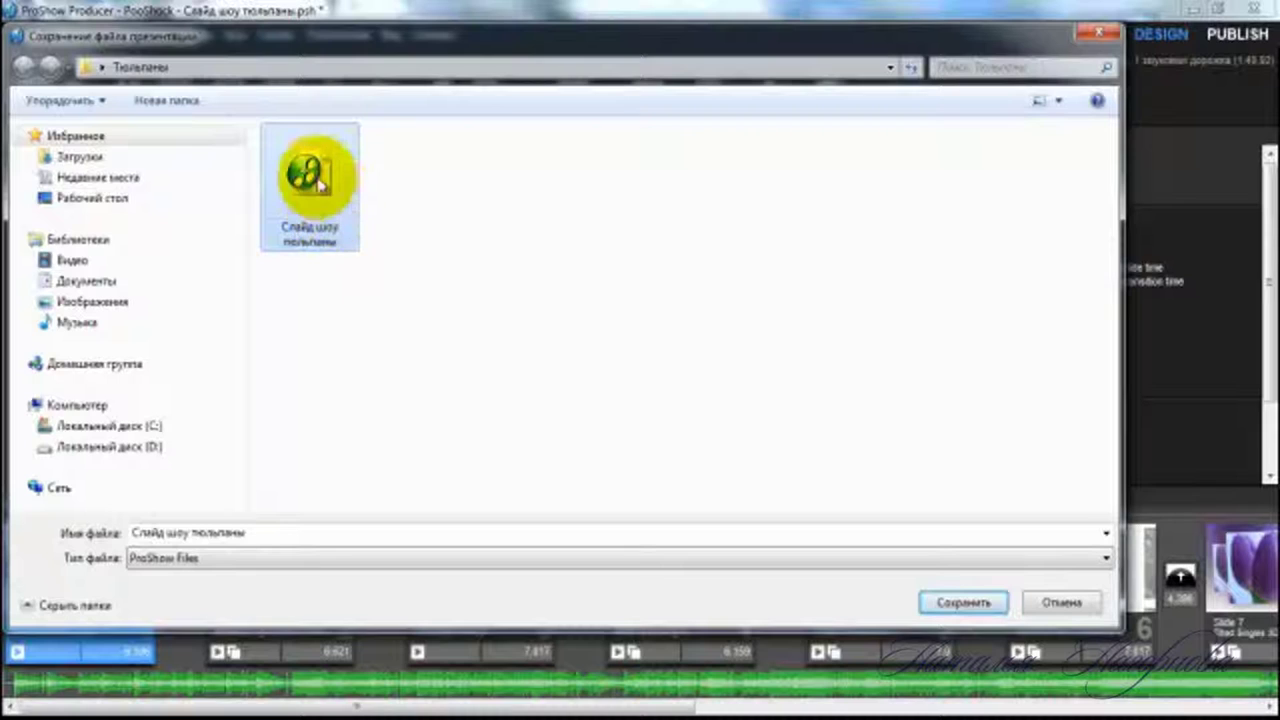
{"action": "left_click", "coordinate": [970, 608]}
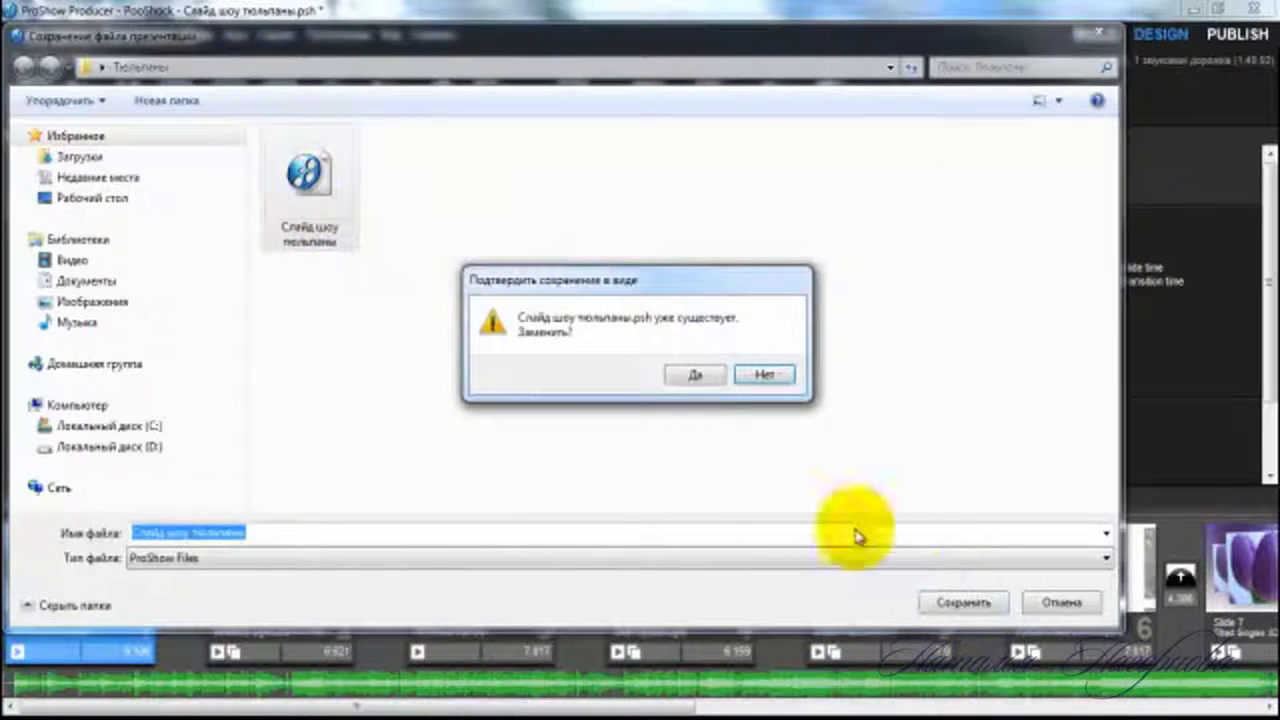
{"action": "left_click", "coordinate": [695, 375]}
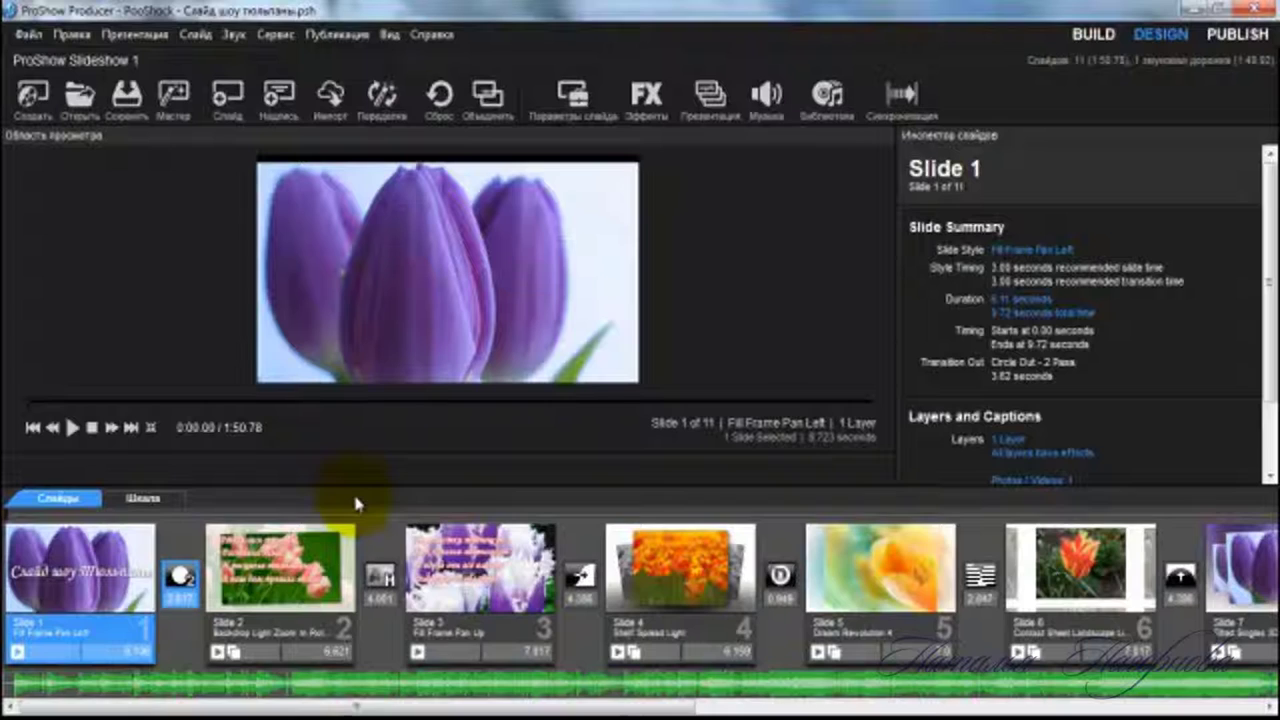
{"action": "scroll", "coordinate": [357, 503], "scroll_direction": "down", "scroll_amount": 2}
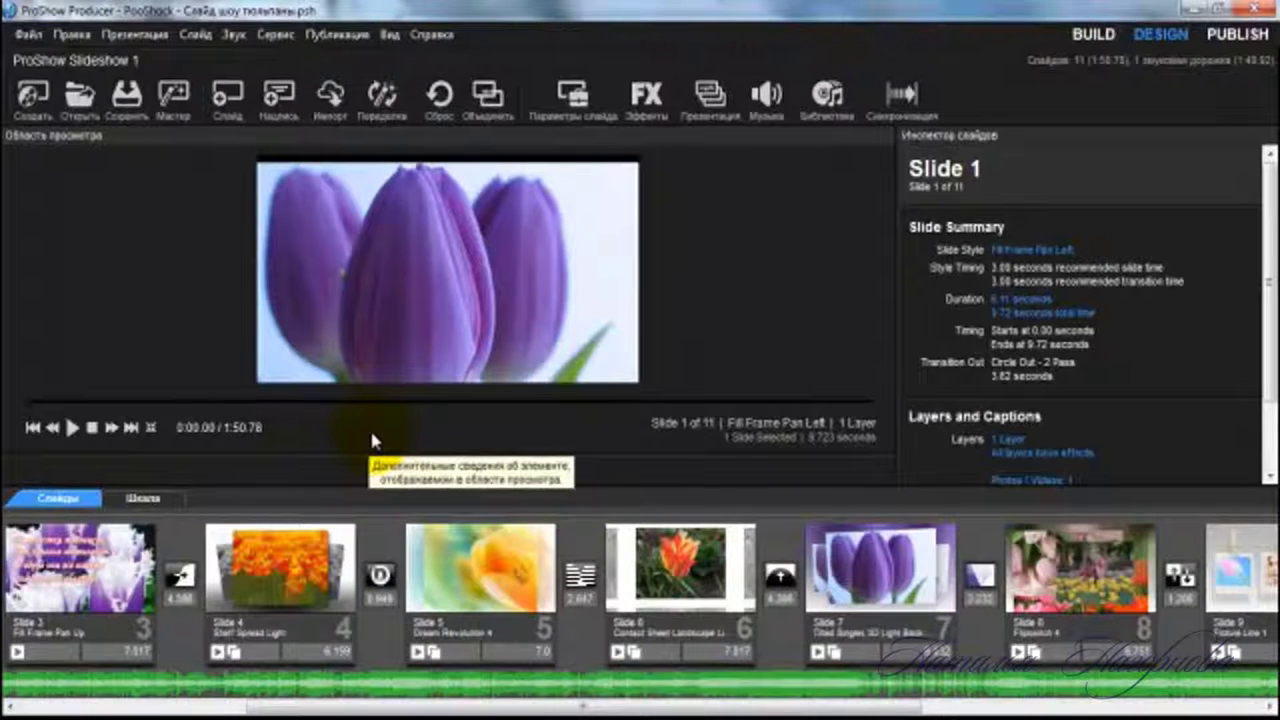